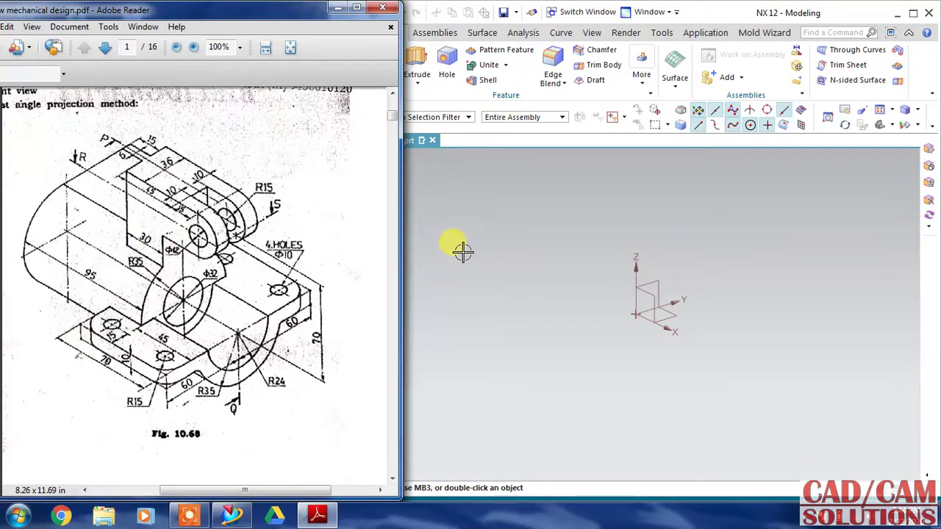
Arrange the reference drawing beside NX and start a new sketch in model86.prt.
left_click_drag(219, 239, 193, 233)
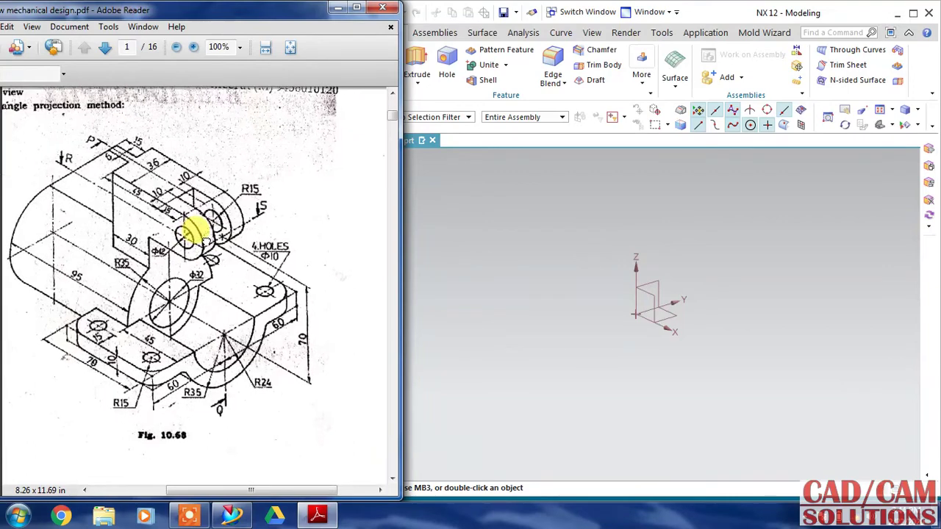
left_click(530, 249)
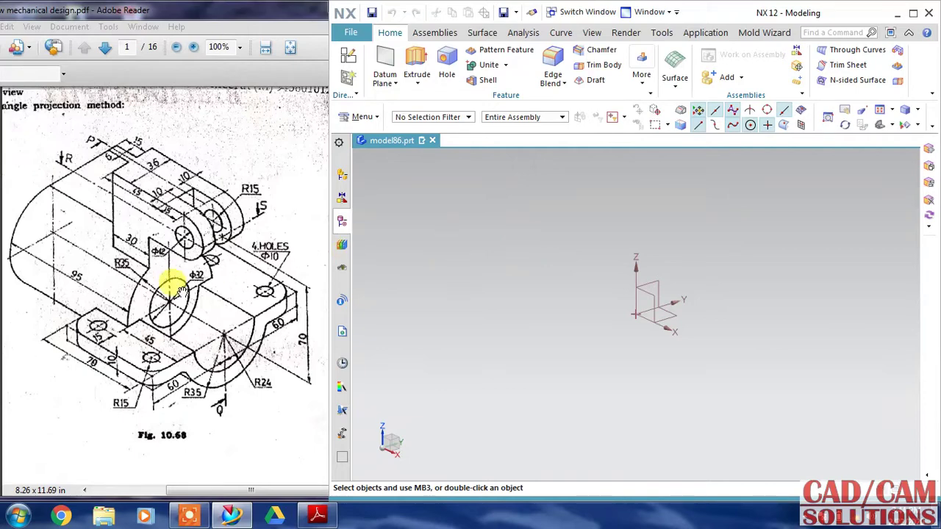
left_click(342, 332)
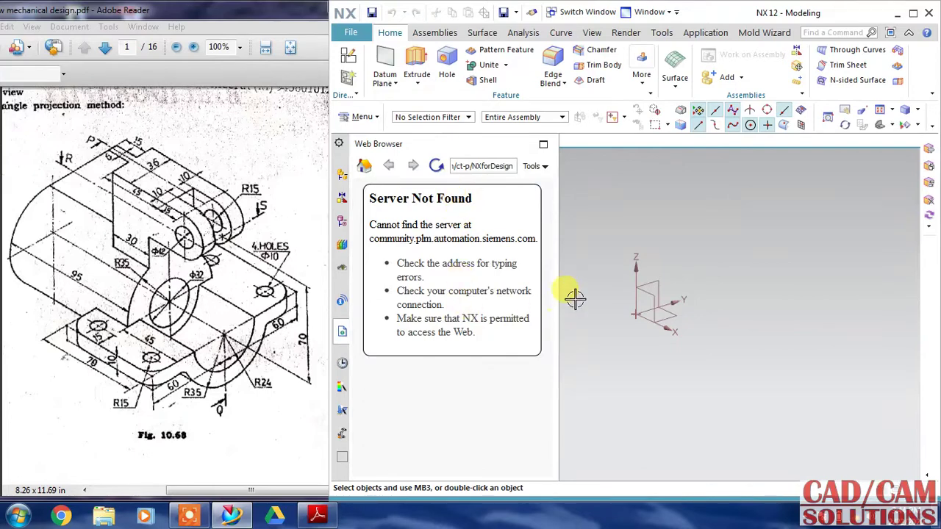
left_click(350, 57)
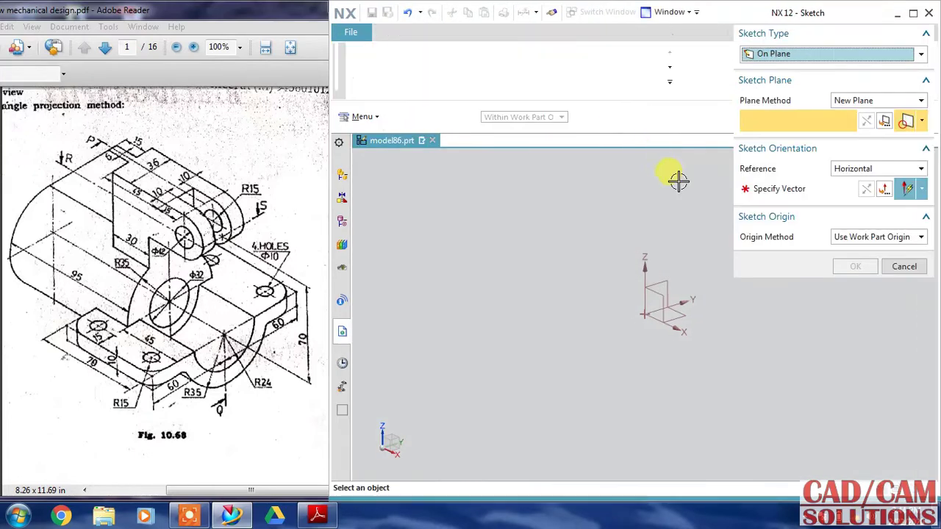
Place the sketch on the datum YZ plane, accepting the inferred horizontal reference direction.
left_click(656, 269)
left_click(678, 299)
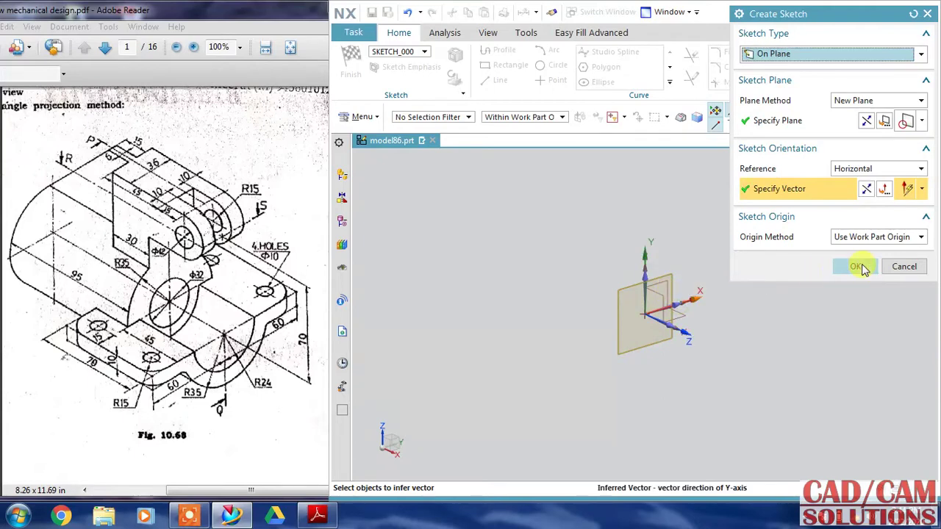
left_click(859, 267)
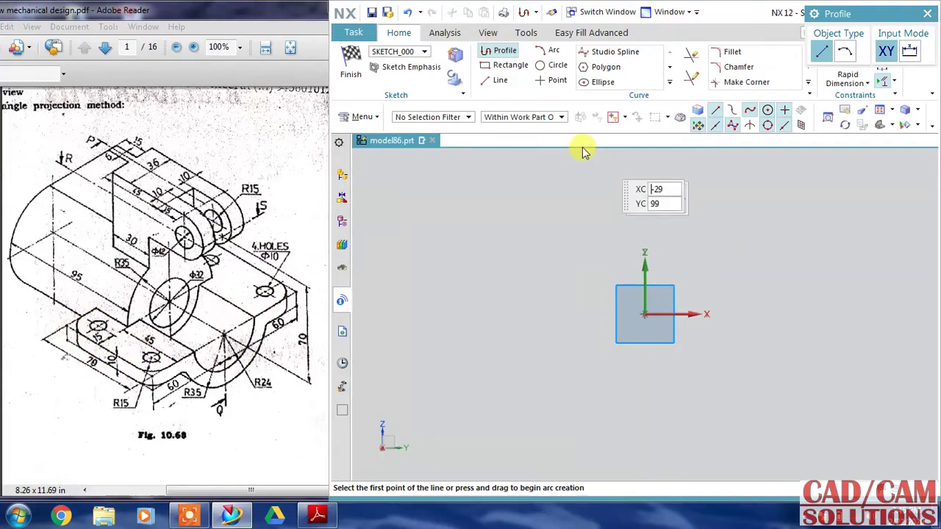
Draw 32 and 70 diameter circles centred on the sketch origin, then finish the sketch.
left_click(546, 69)
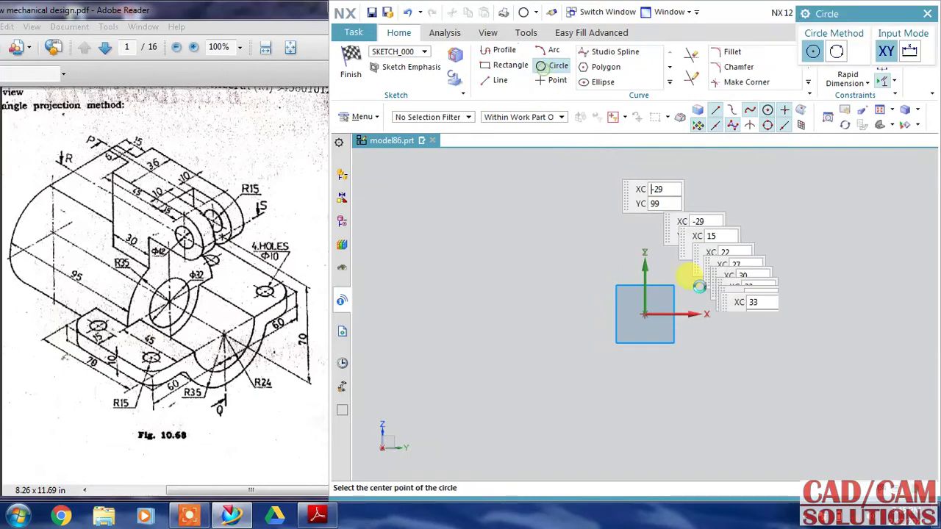
left_click(644, 314)
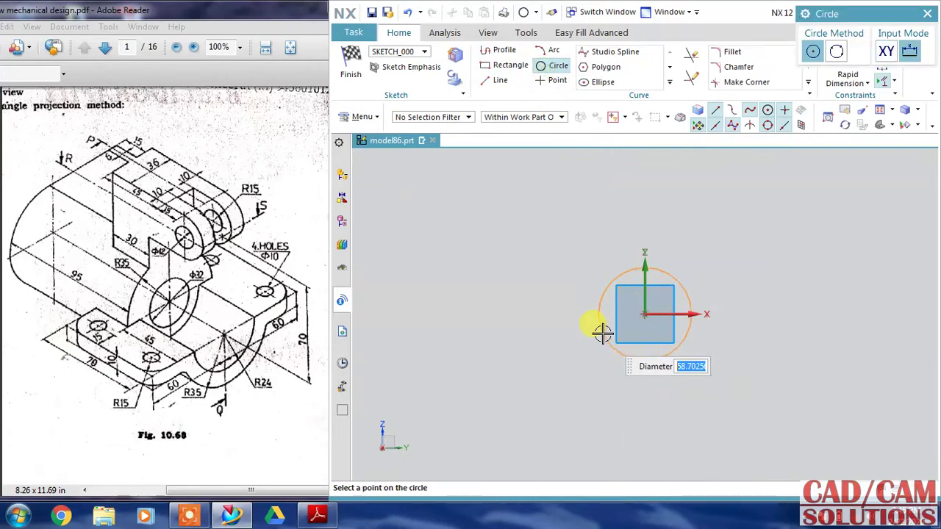
type("32")
key("Return")
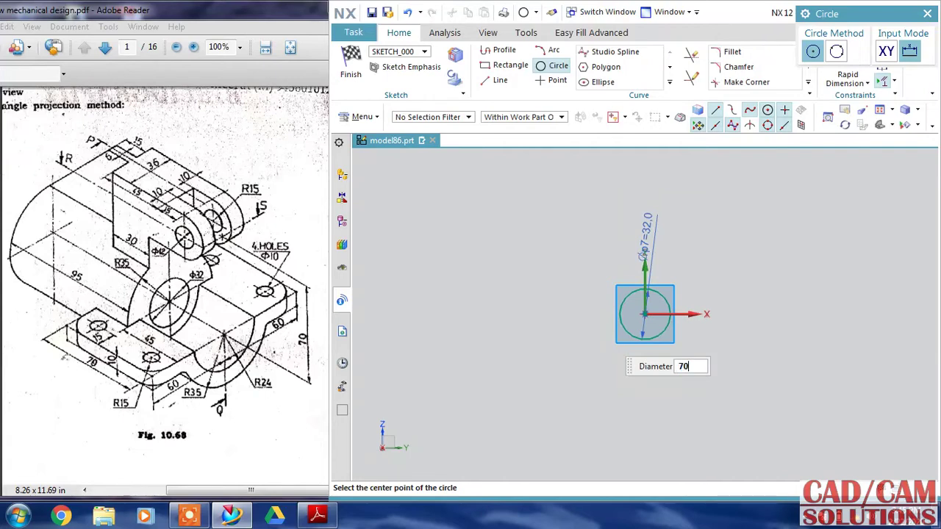
left_click(644, 314)
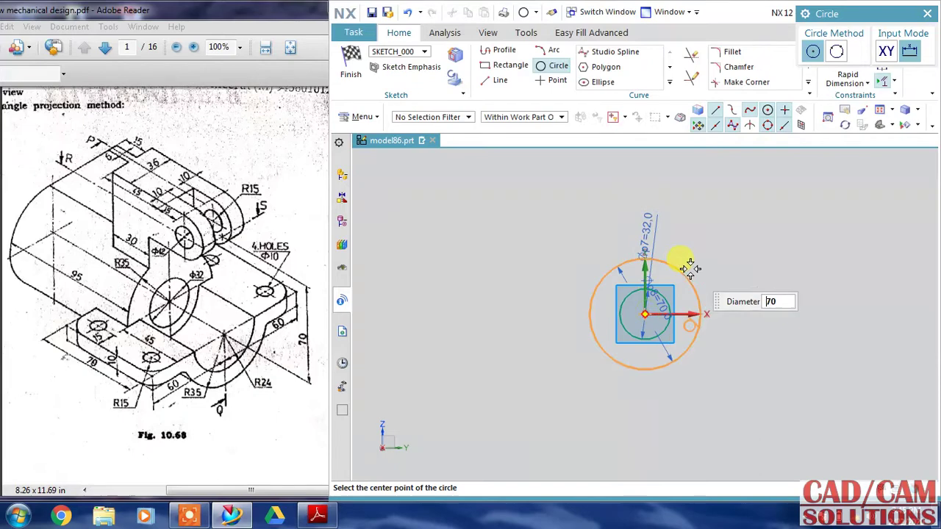
left_click(348, 59)
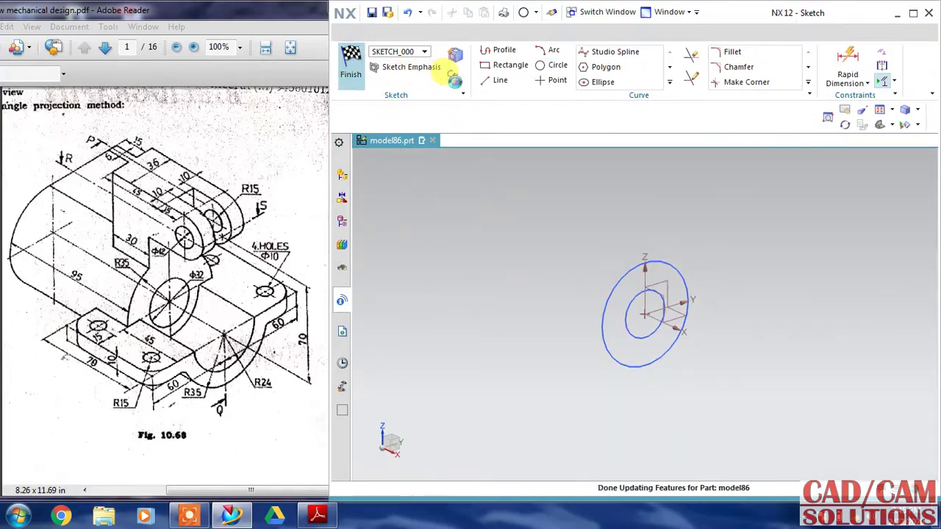
Extrude both circles 95 mm to form the hollow cylinder, then view its end face.
left_click(416, 62)
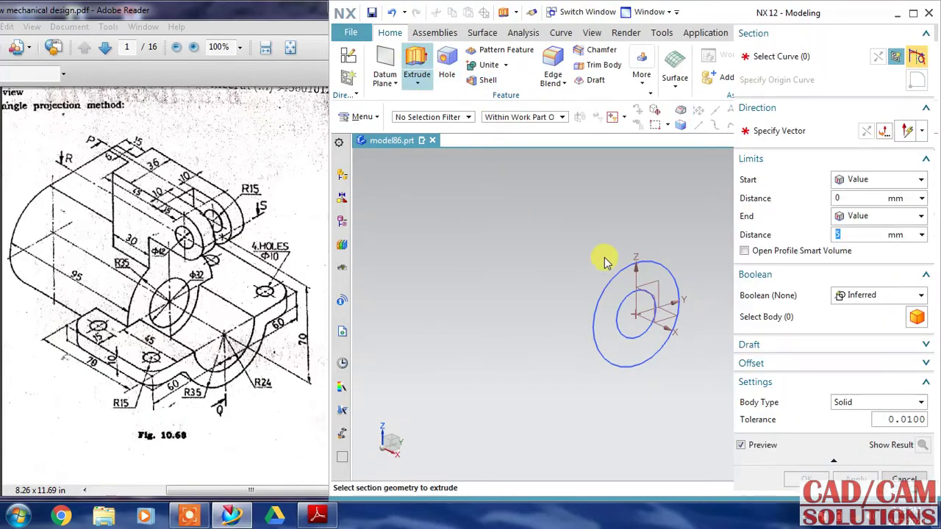
left_click(615, 265)
left_click(809, 130)
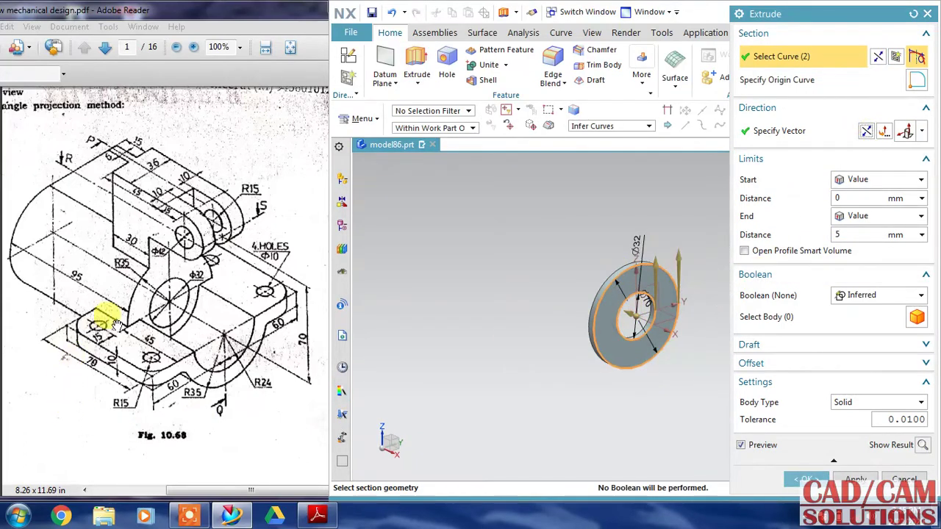
left_click(848, 234)
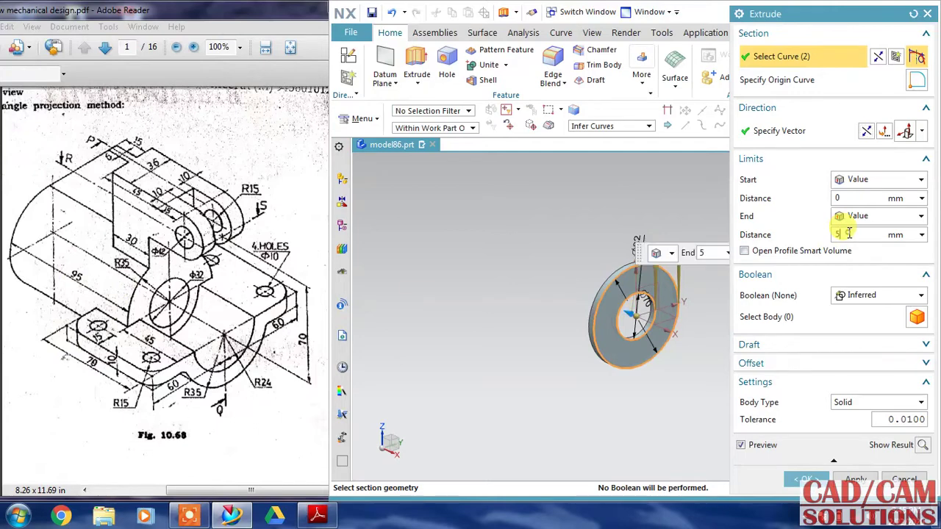
key("Return")
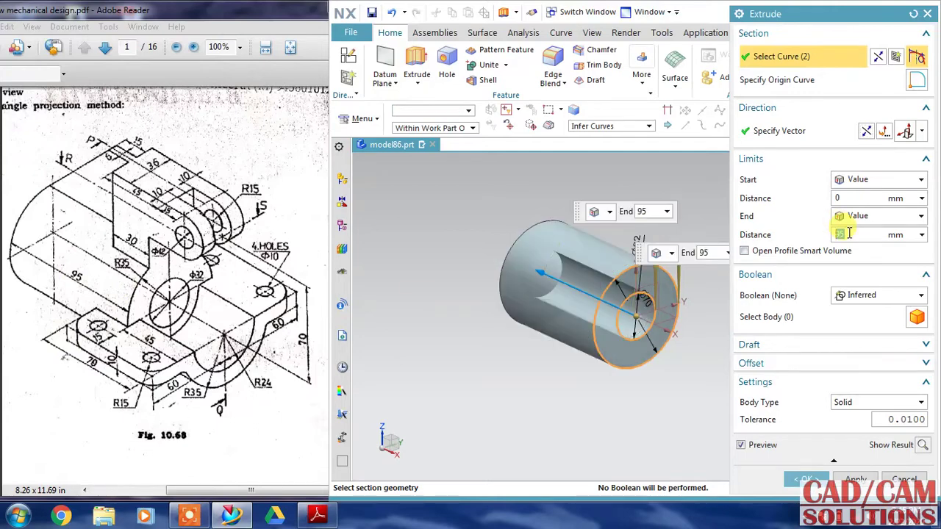
left_click(806, 479)
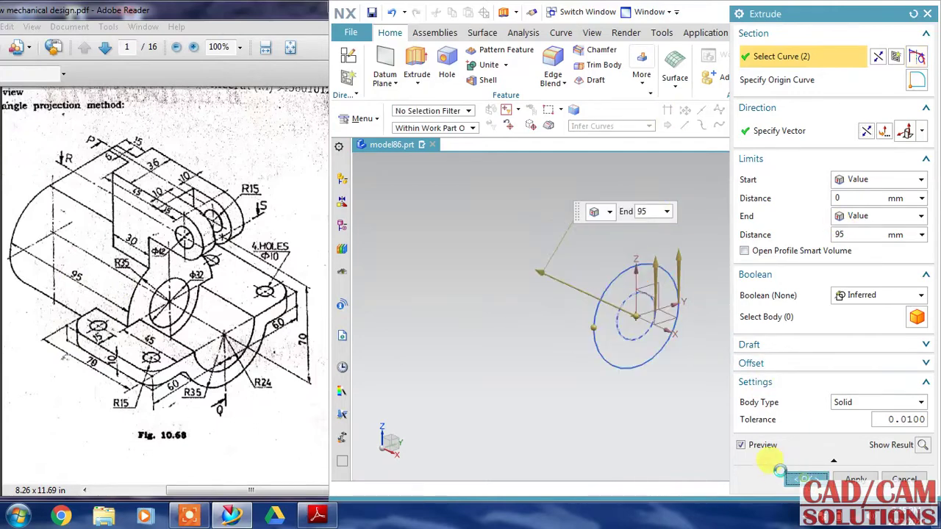
scroll(735, 301, "up", 2)
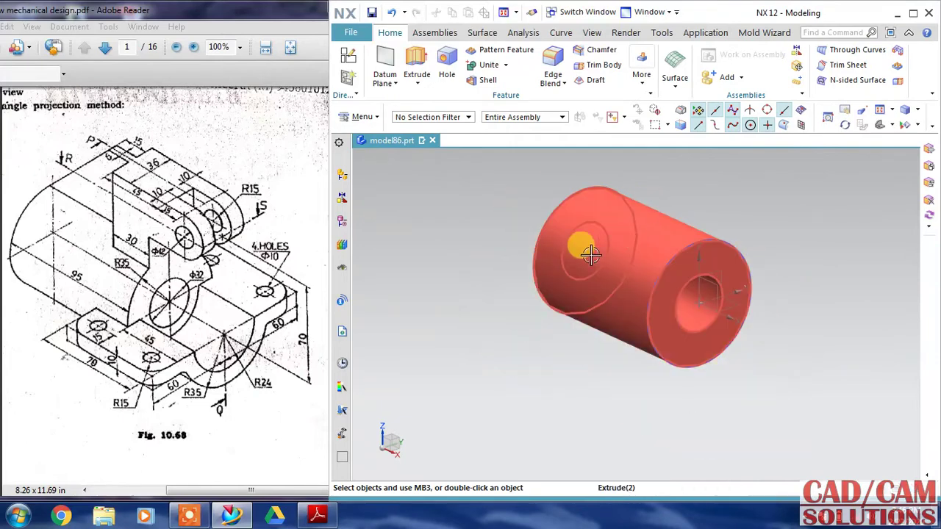
middle_click_drag(546, 301, 530, 285)
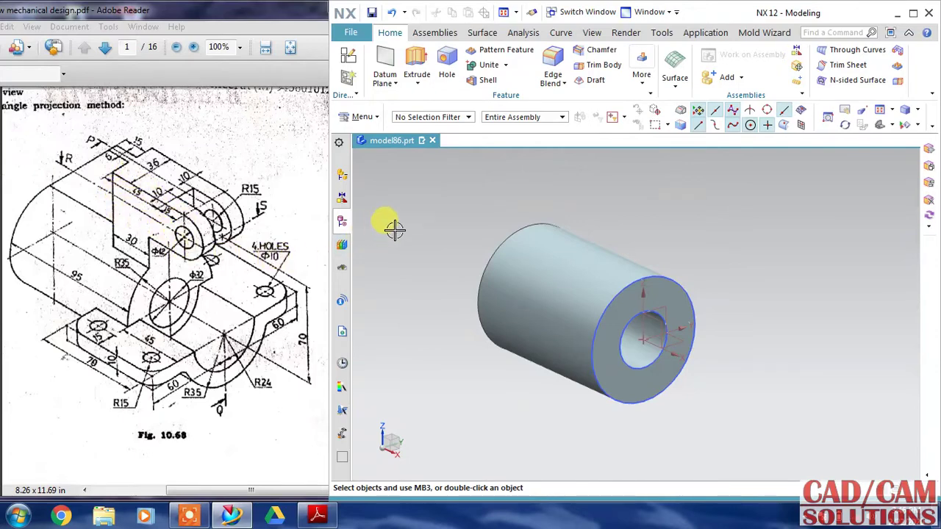
Create SKETCH_001 on the cylinder's flat end face with a chosen reference direction.
left_click(353, 65)
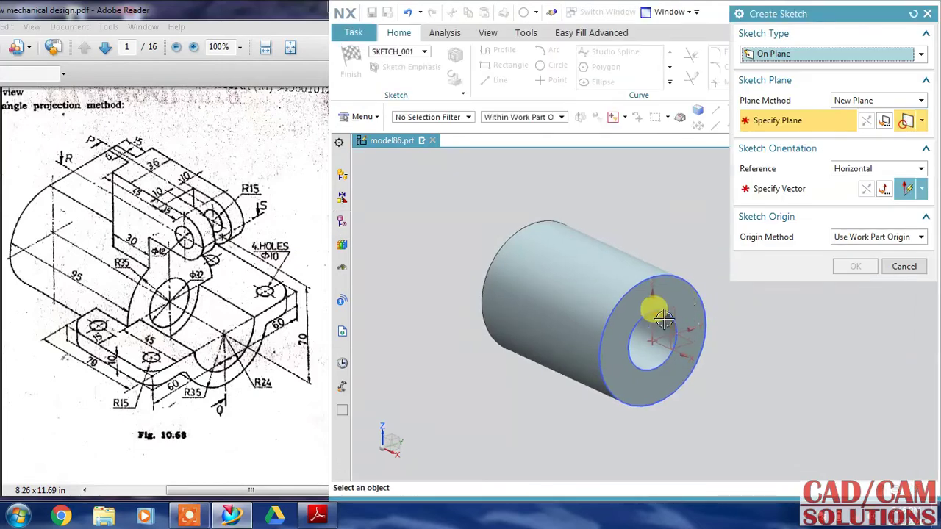
left_click(656, 299)
left_click(667, 333)
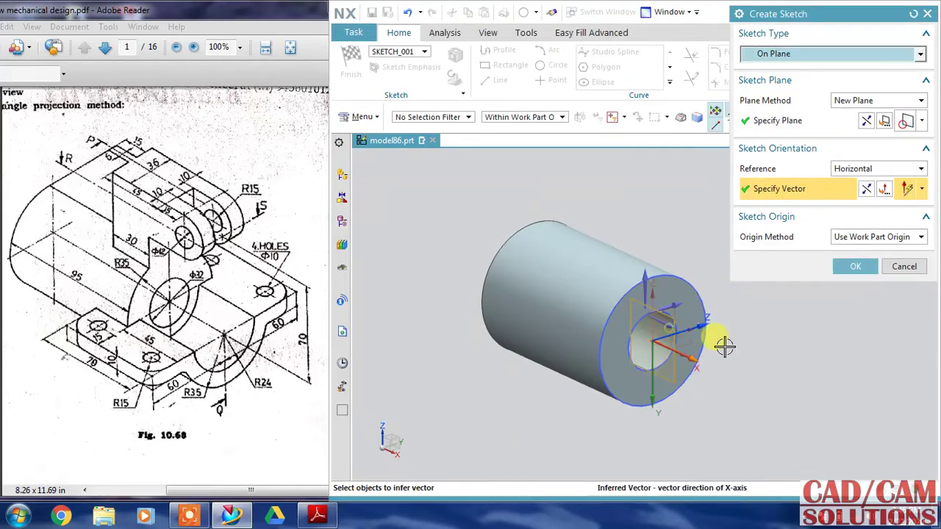
left_click(856, 120)
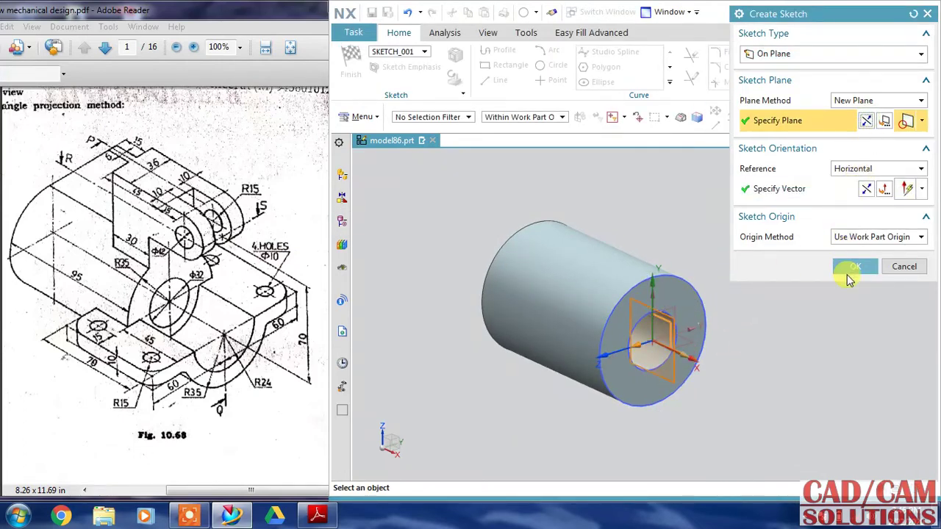
left_click(852, 268)
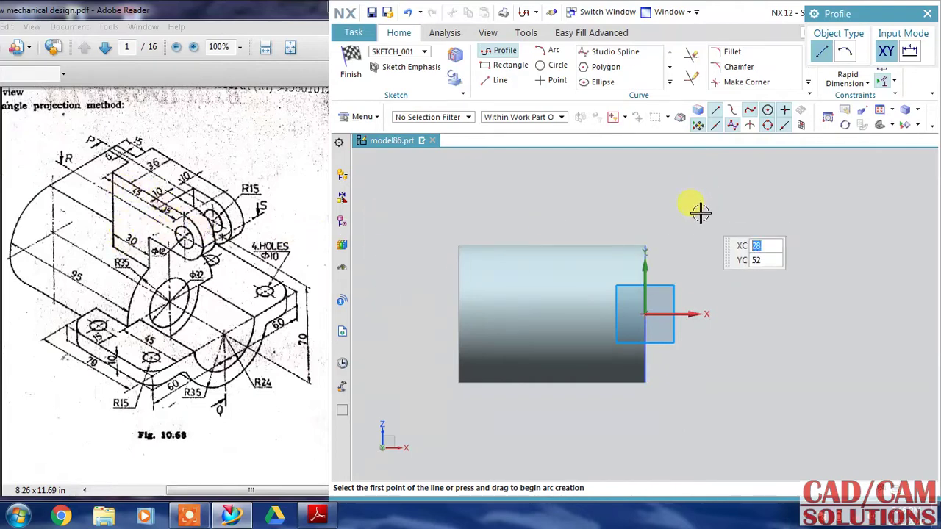
Sketch the closed stepped lug profile with lines 35, 56, 74, 23 and 39 above the cylinder.
left_click(643, 271)
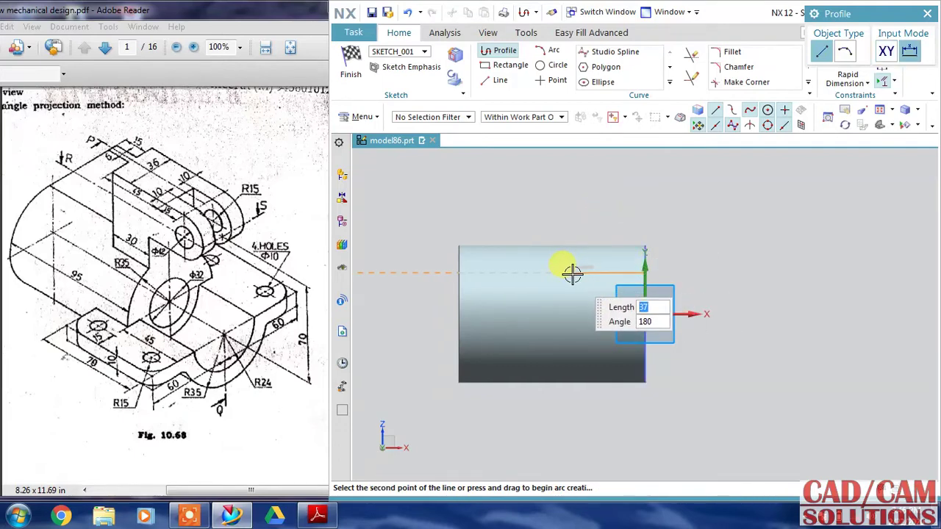
mouse_move(552, 277)
middle_mouse_down()
mouse_move(536, 279)
mouse_move(552, 276)
middle_mouse_up()
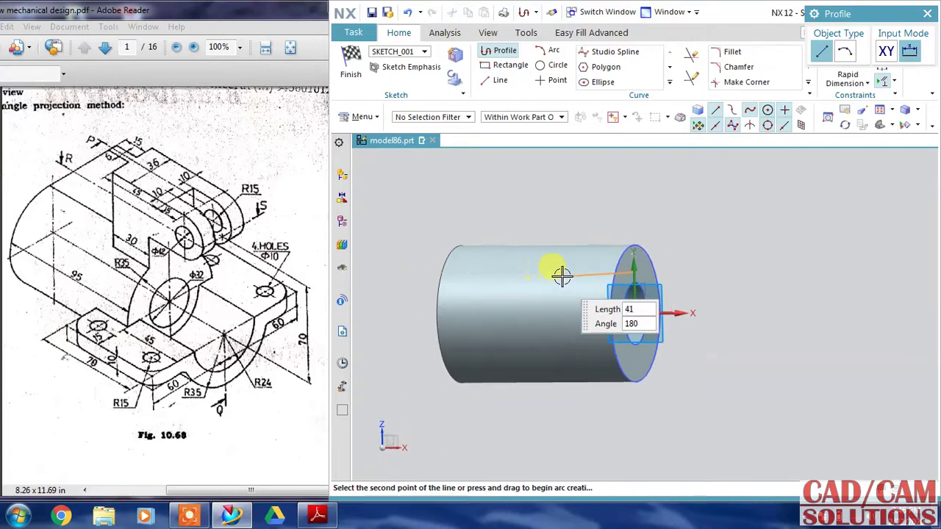
key("F8")
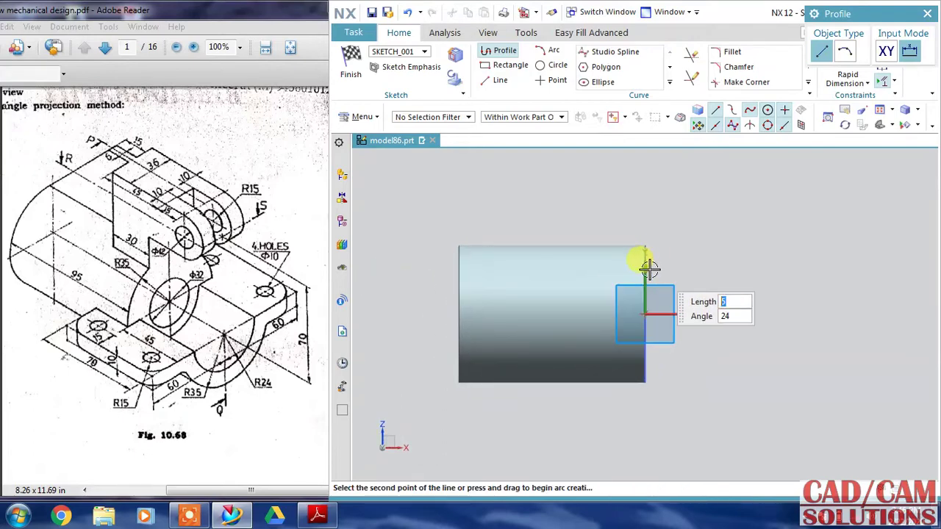
left_click(575, 273)
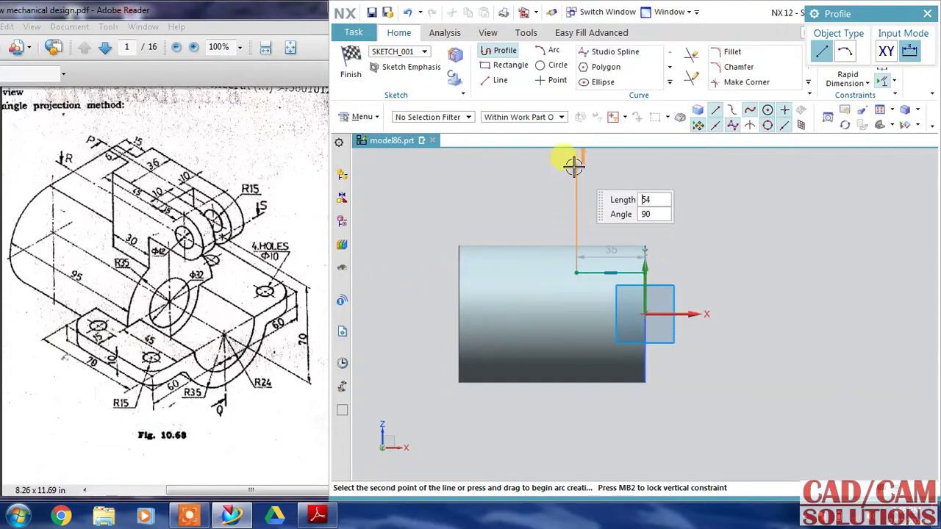
left_click(576, 163)
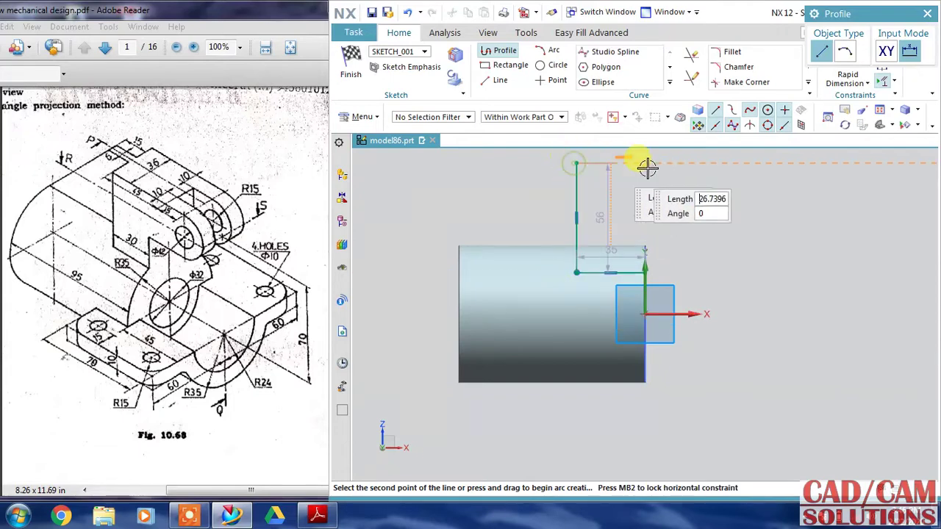
left_click(721, 163)
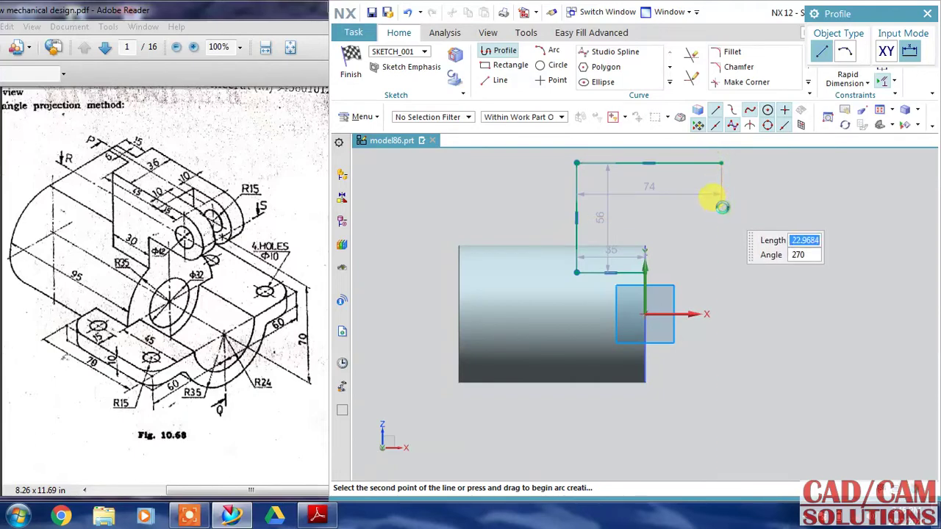
left_click(722, 207)
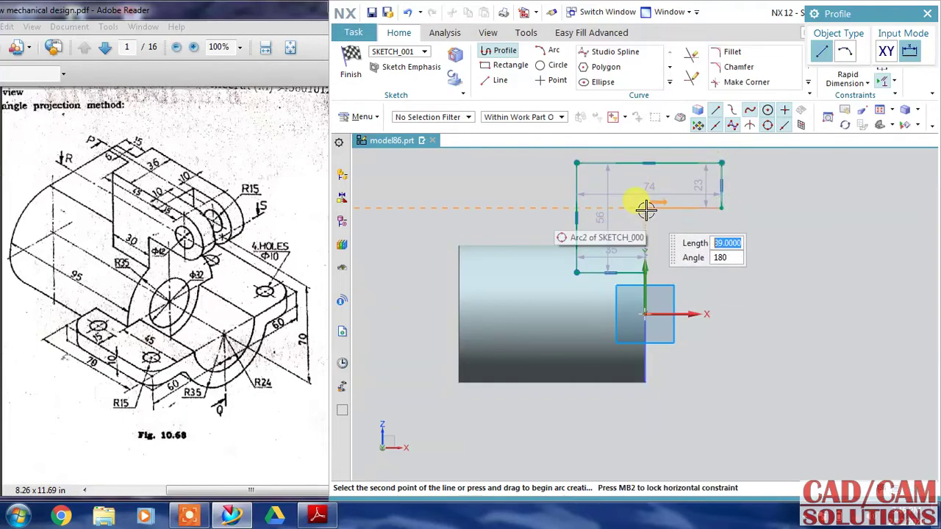
left_click(645, 208)
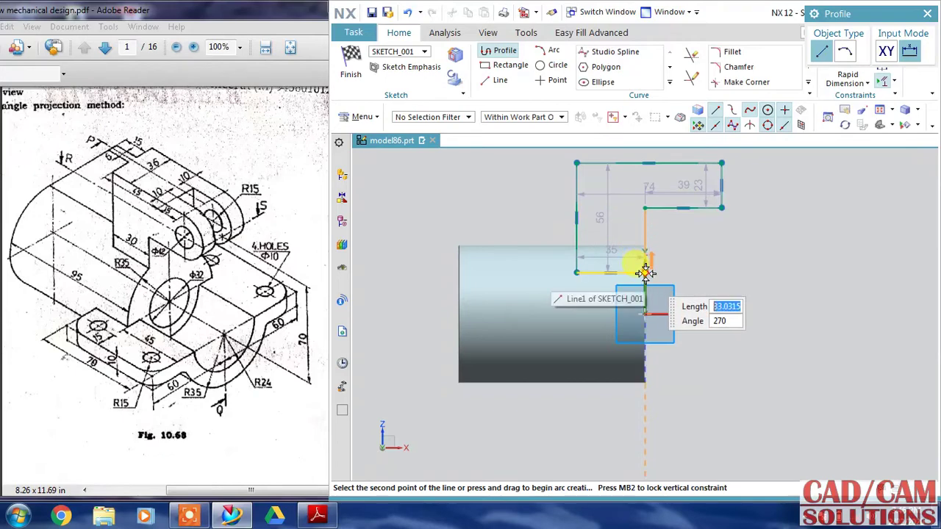
left_click(644, 273)
key("Escape")
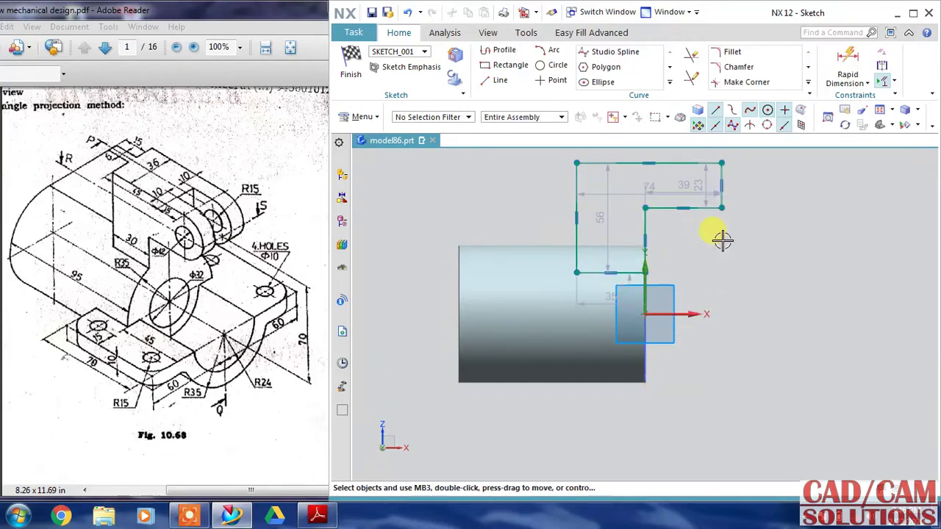
Change the lug outline's offset dimension to 30 and its width to 60.
double_click(609, 300)
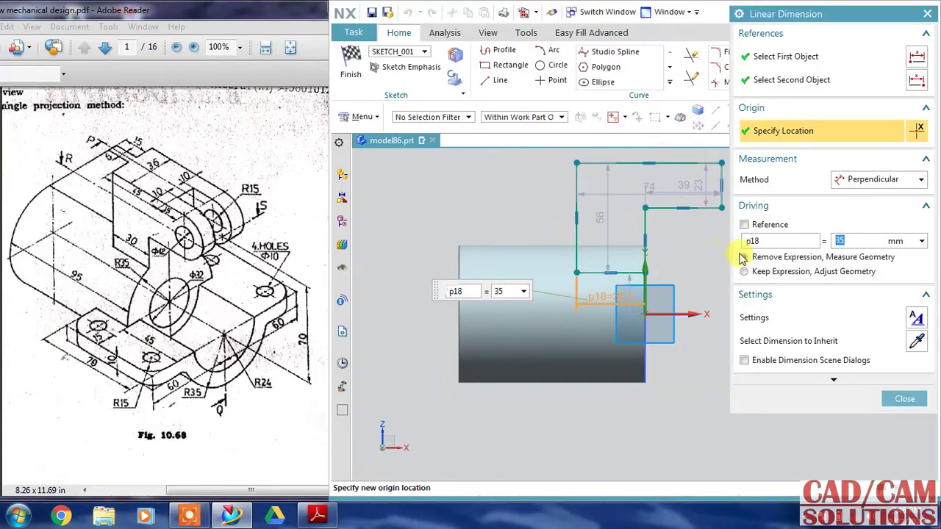
type("30")
key("Return")
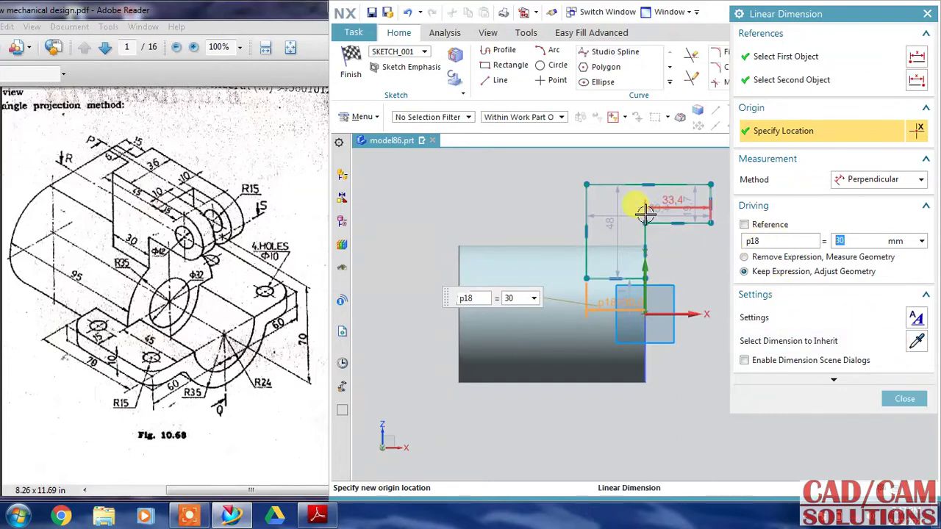
middle_click(619, 206)
double_click(628, 214)
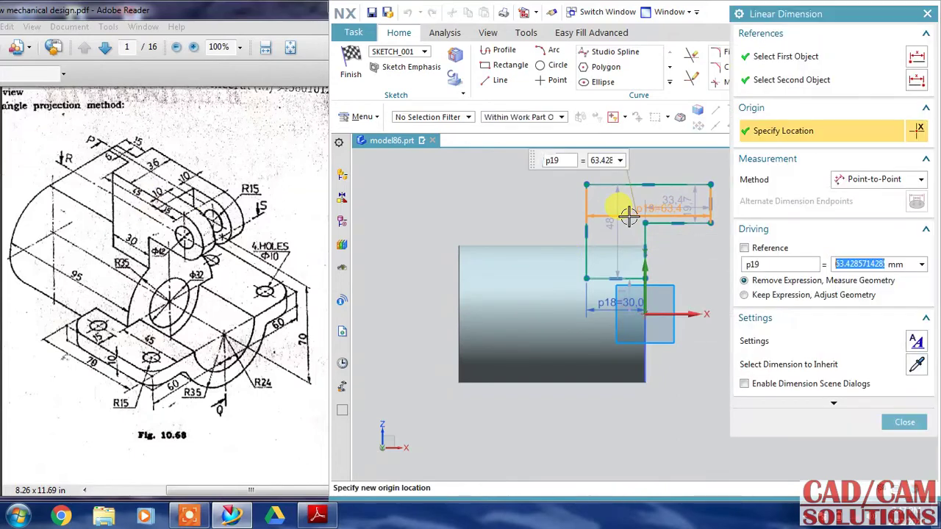
type("60")
key("Return")
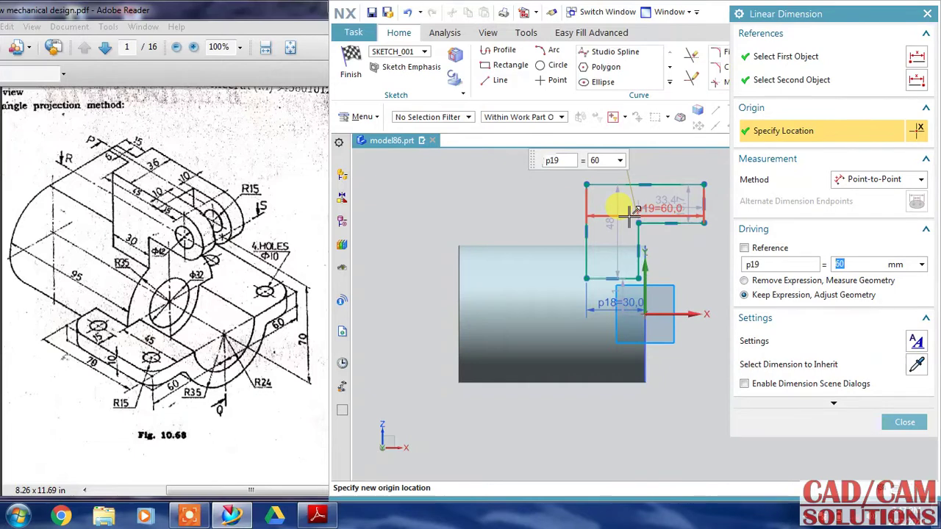
left_click(888, 421)
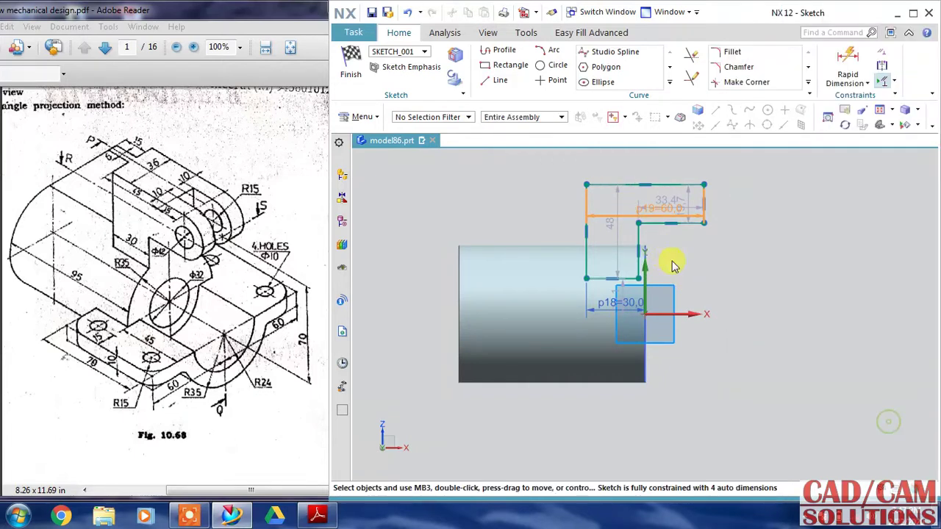
Constrain the outline's lower end point onto the vertical sketch axis.
left_click(641, 274)
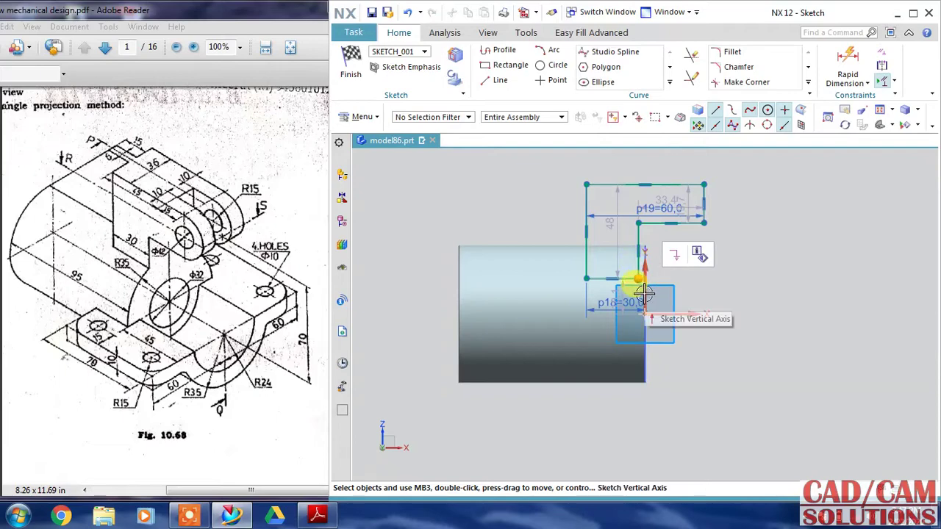
left_click(641, 283)
left_click(669, 270)
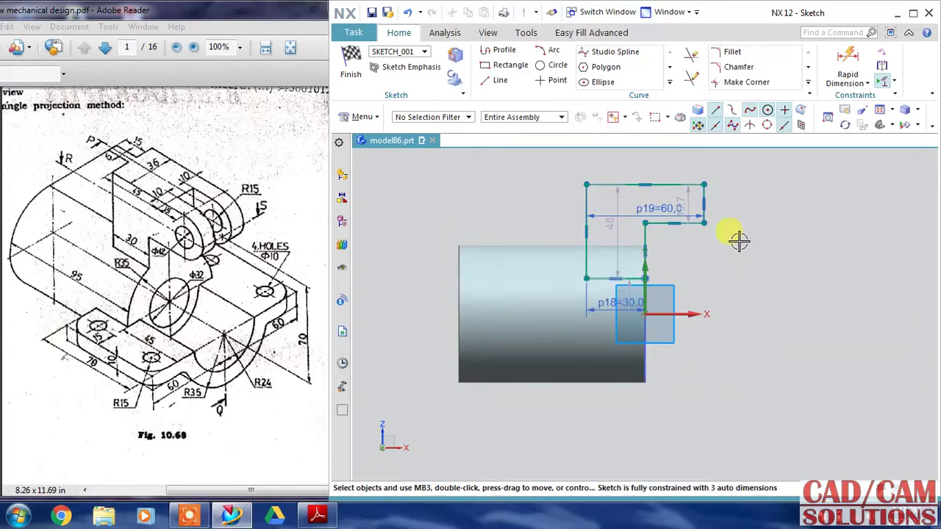
Add a circle at the lug outline's right end and set its diameter to 30.
left_click(548, 65)
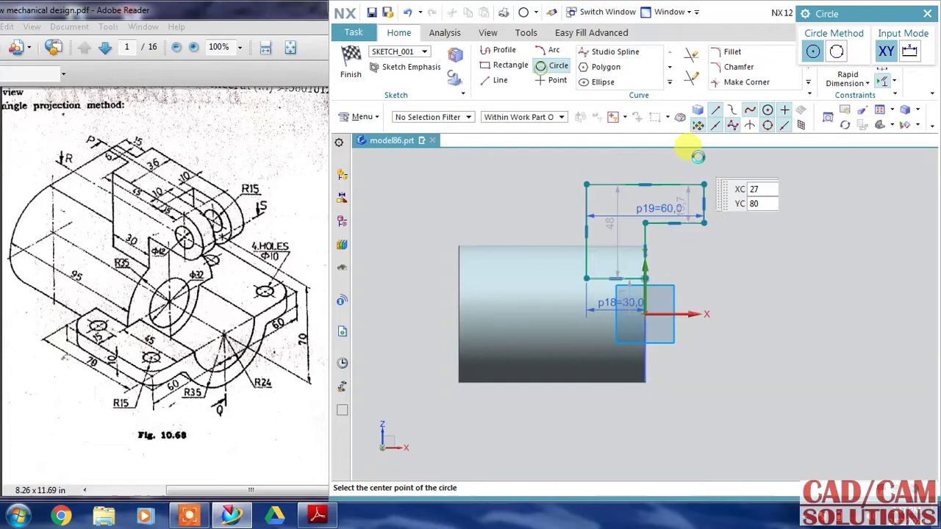
left_click(703, 203)
type("20")
key("Return")
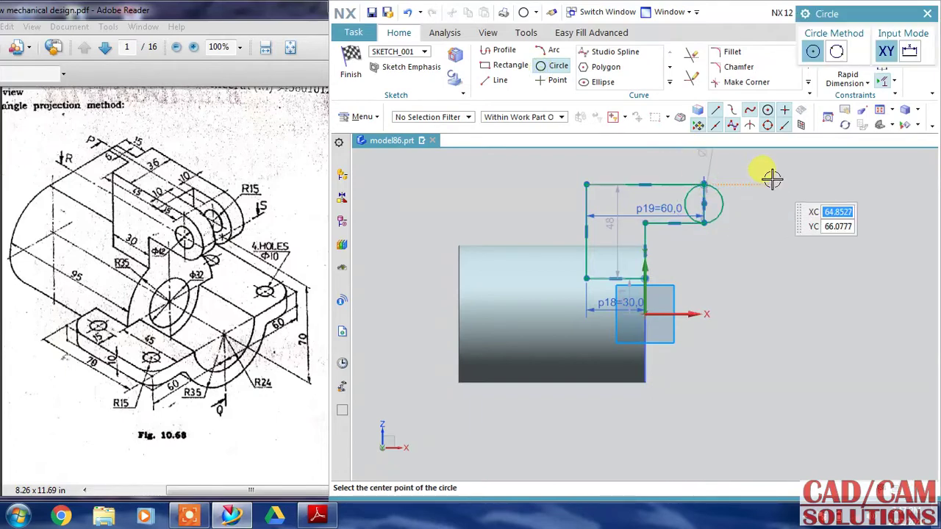
key("Escape")
double_click(707, 151)
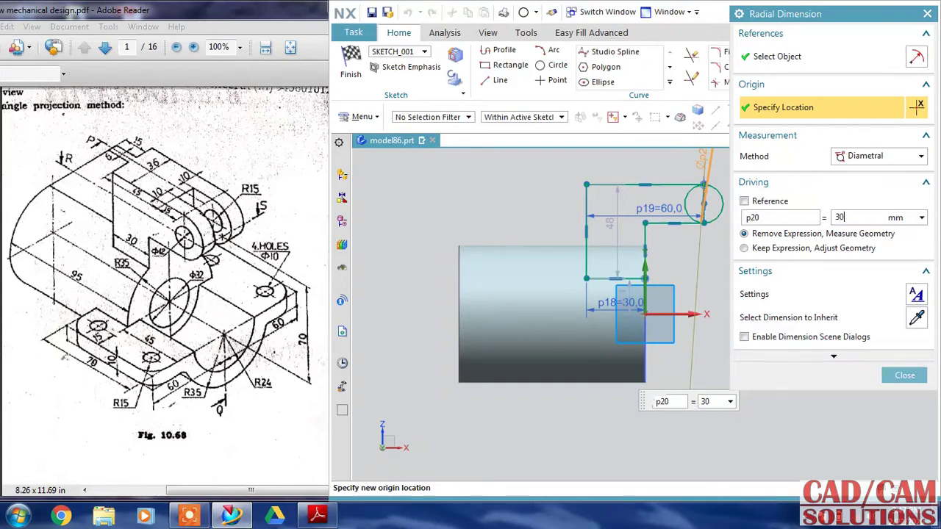
key("Return")
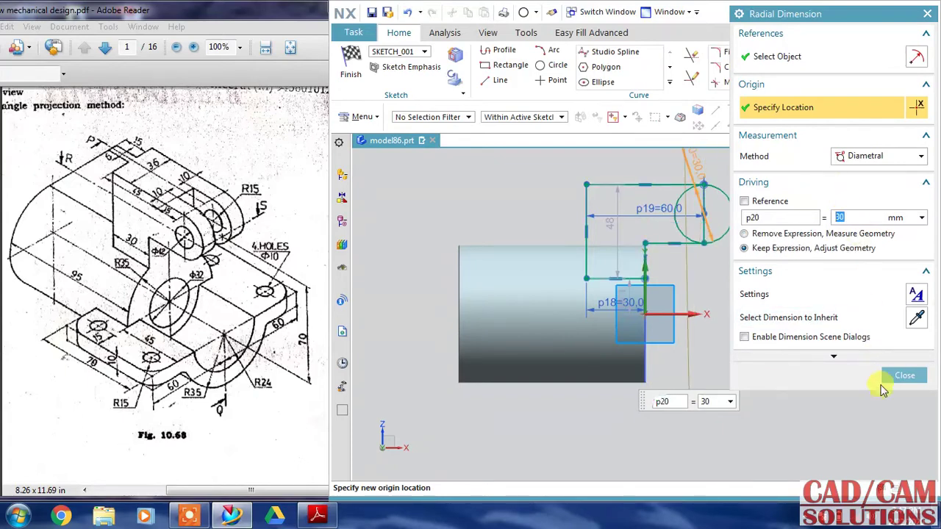
left_click(890, 375)
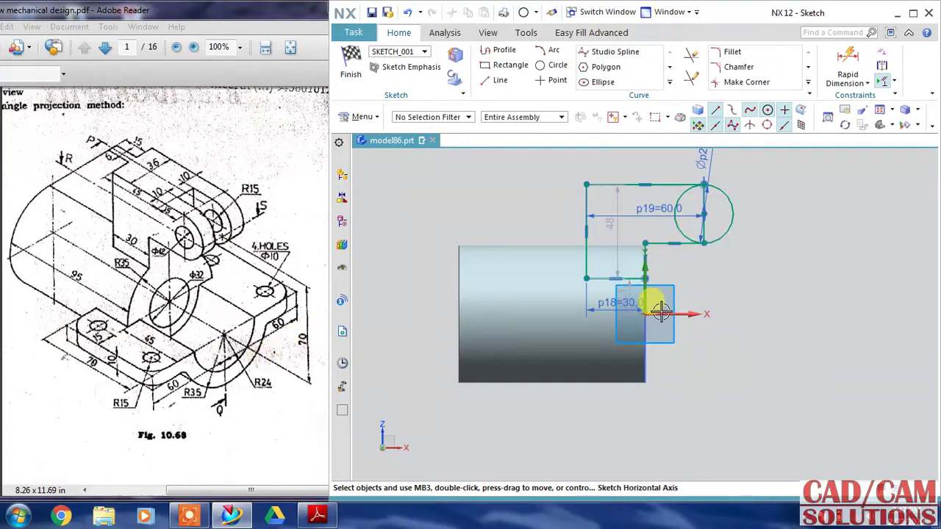
Dimension the circle centre 70 above the horizontal axis.
left_click(842, 60)
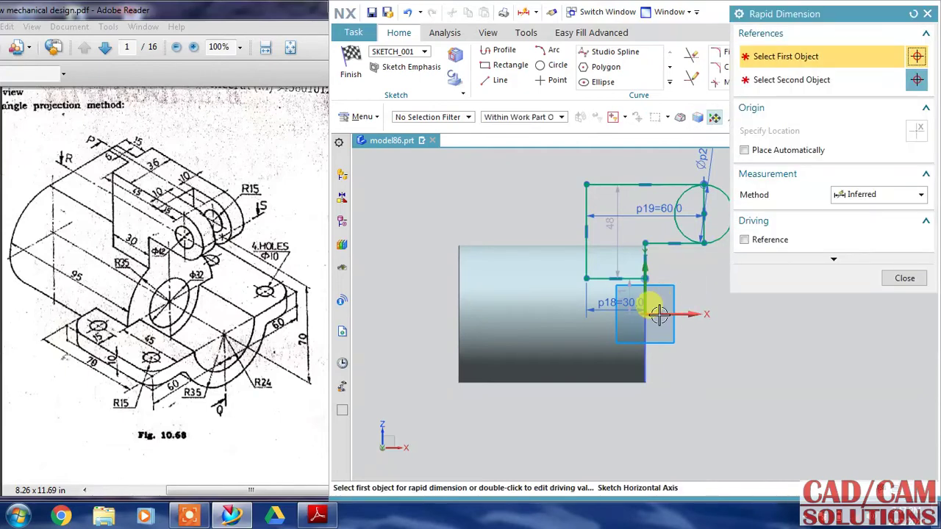
left_click(657, 313)
left_click(708, 219)
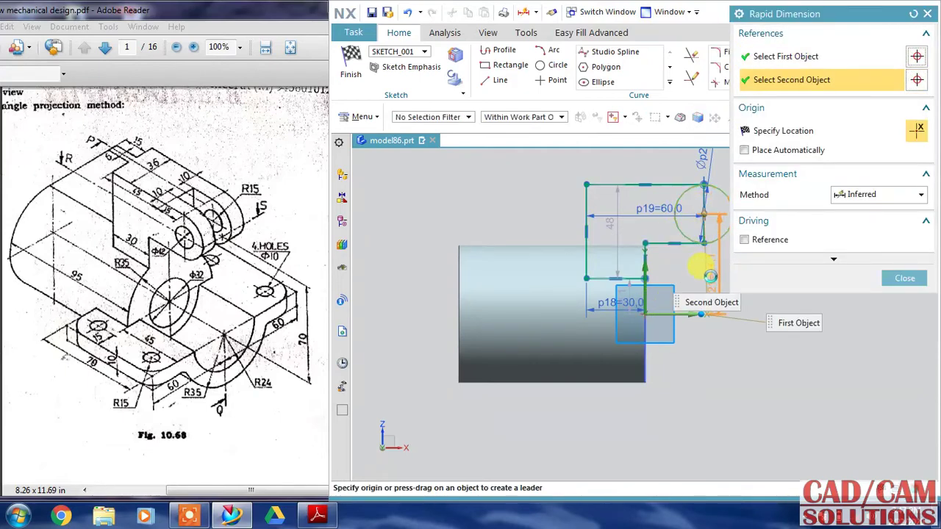
left_click(713, 275)
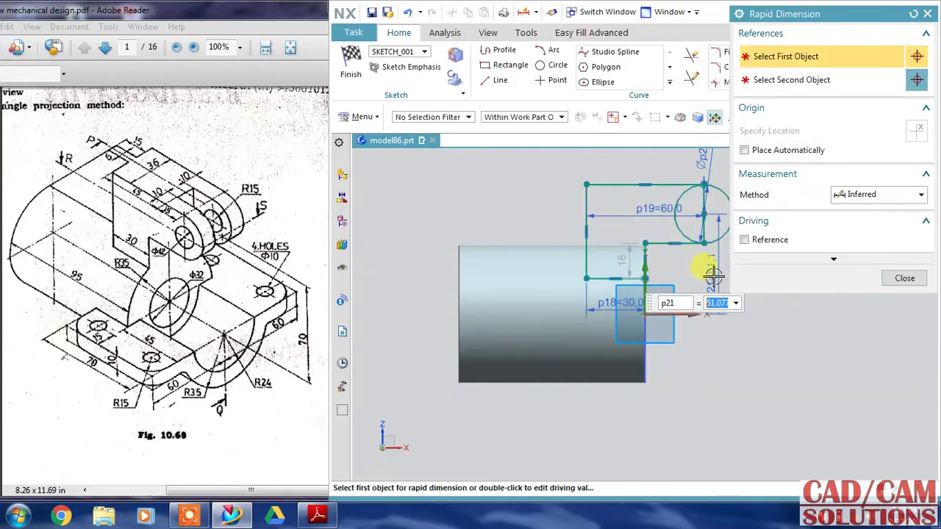
key("Return")
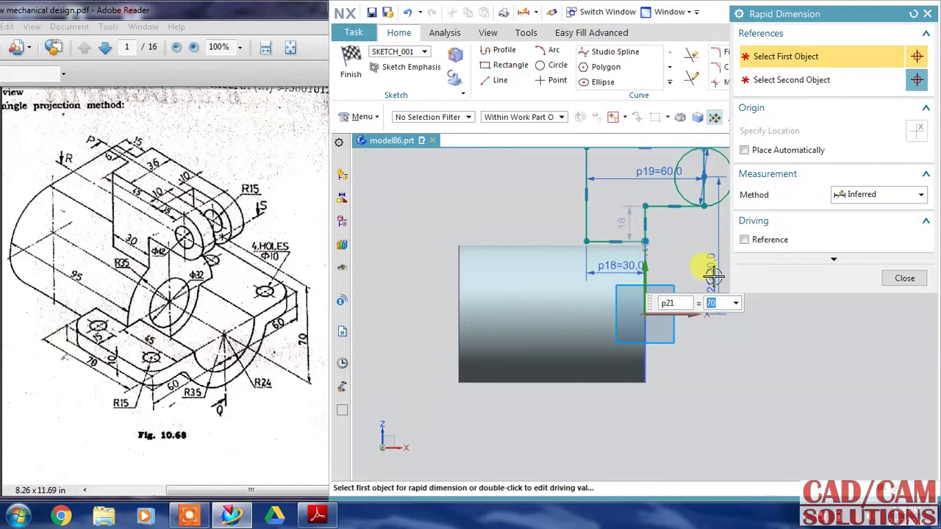
left_click(904, 278)
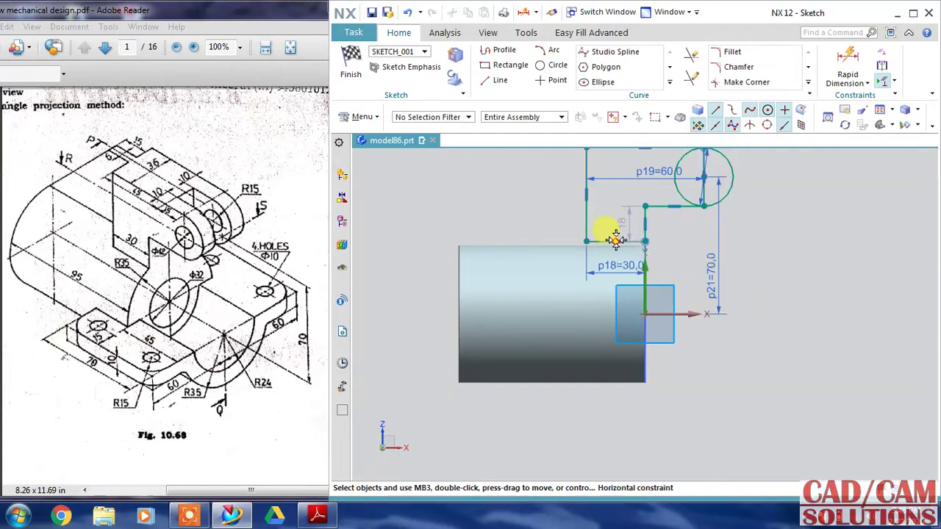
Lower the inner edge and set the lug's inner vertical leg to 35.
mouse_move(588, 239)
left_mouse_down()
mouse_move(579, 243)
mouse_move(584, 280)
left_mouse_up()
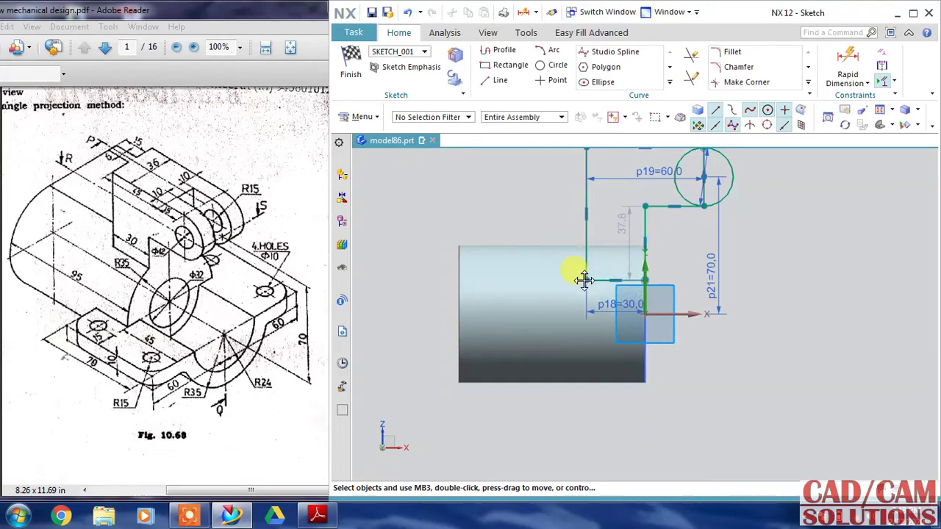
double_click(624, 220)
type("35")
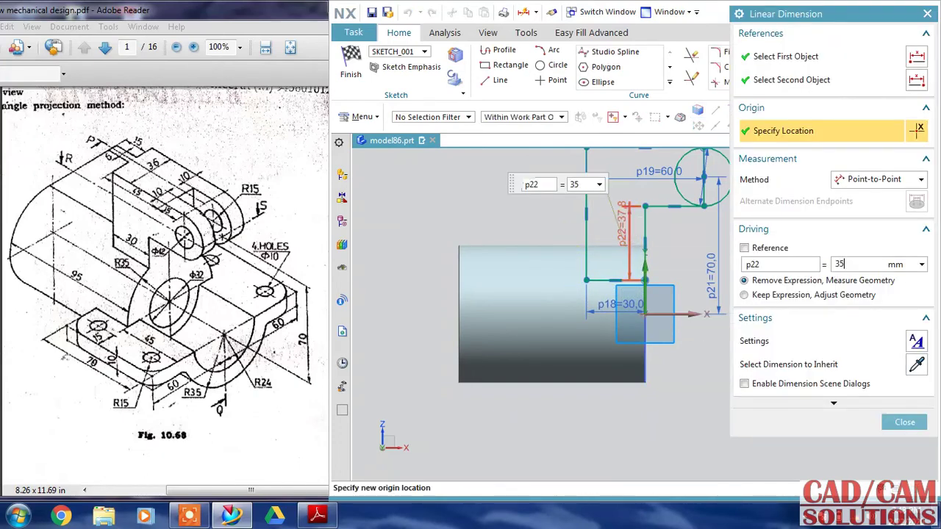
key("Return")
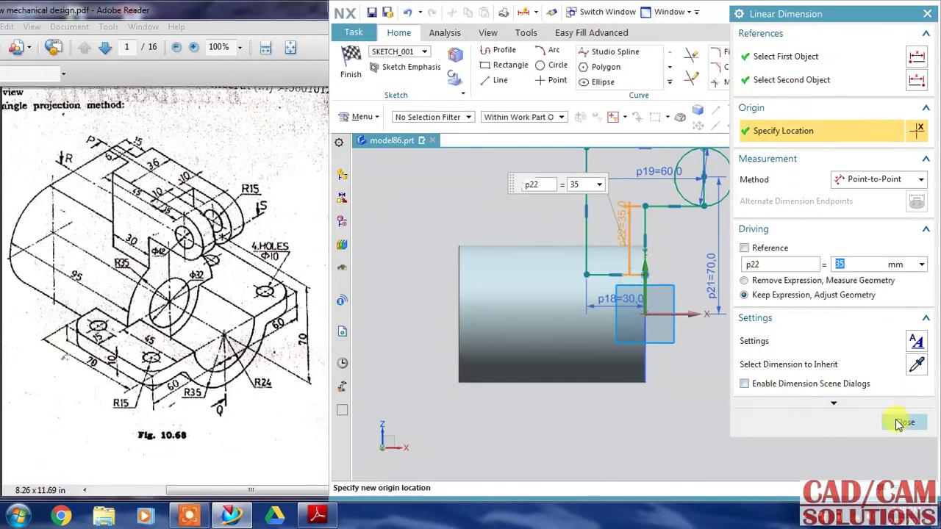
left_click(904, 423)
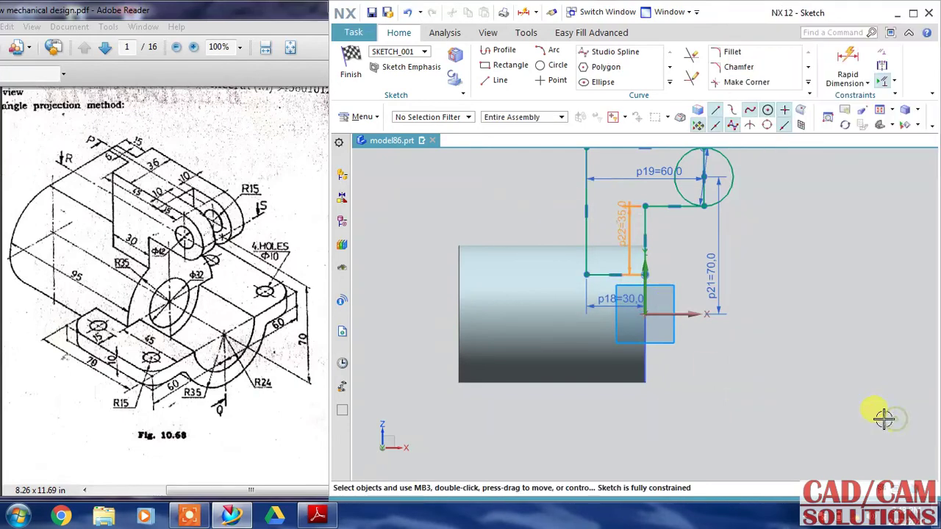
Quick Trim the left part of the circle to leave a rounded lug tip.
left_click(691, 55)
left_click(674, 177)
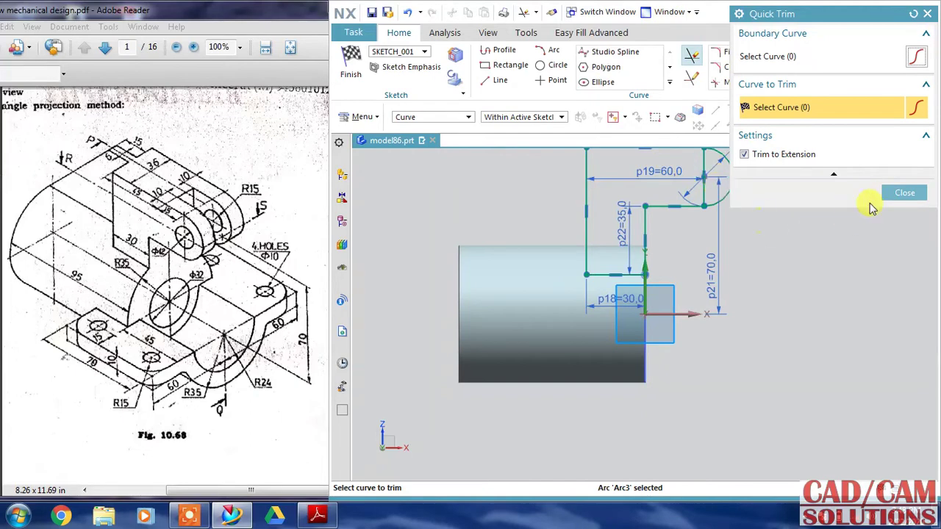
left_click(904, 192)
Convert the straight edge across the arc into a reference line.
right_click(707, 153)
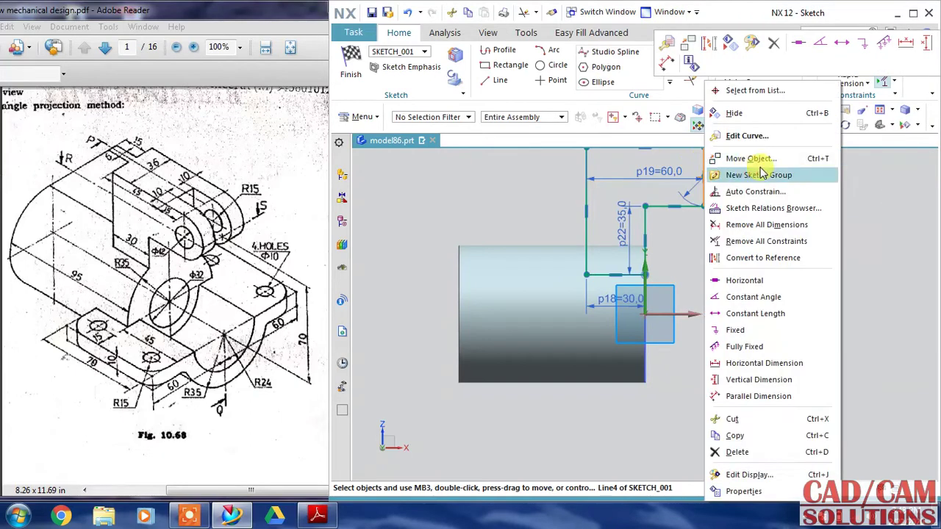
left_click(771, 257)
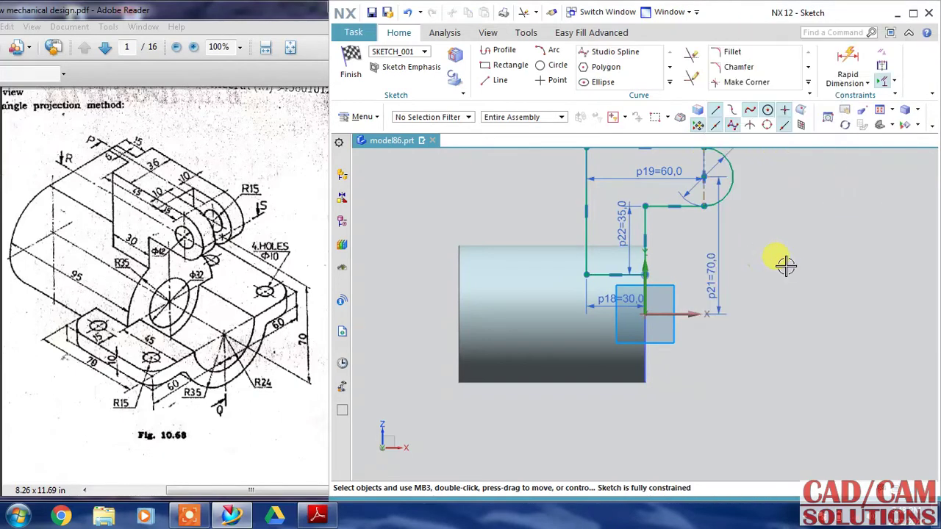
scroll(787, 263, "down", 1)
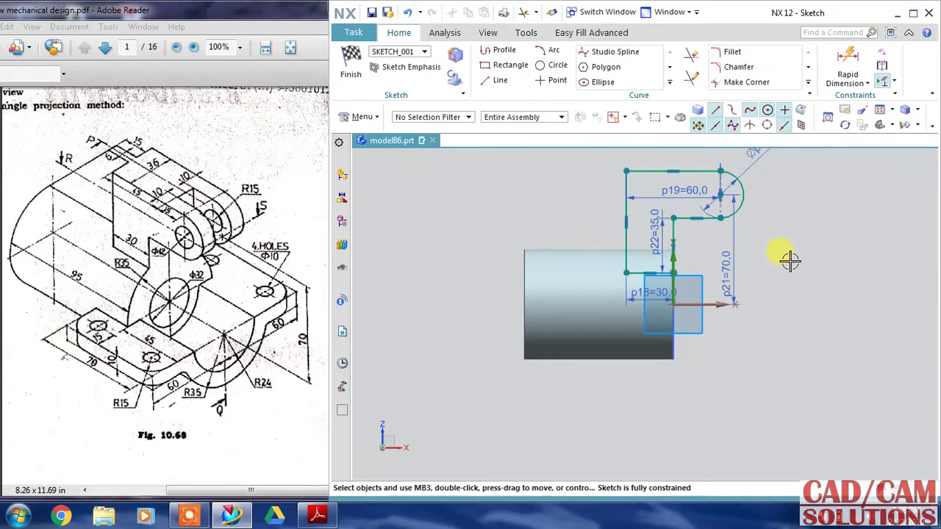
Reopen the lug sketch and draw a 12 mm circle centred on its rounded end.
left_click(348, 62)
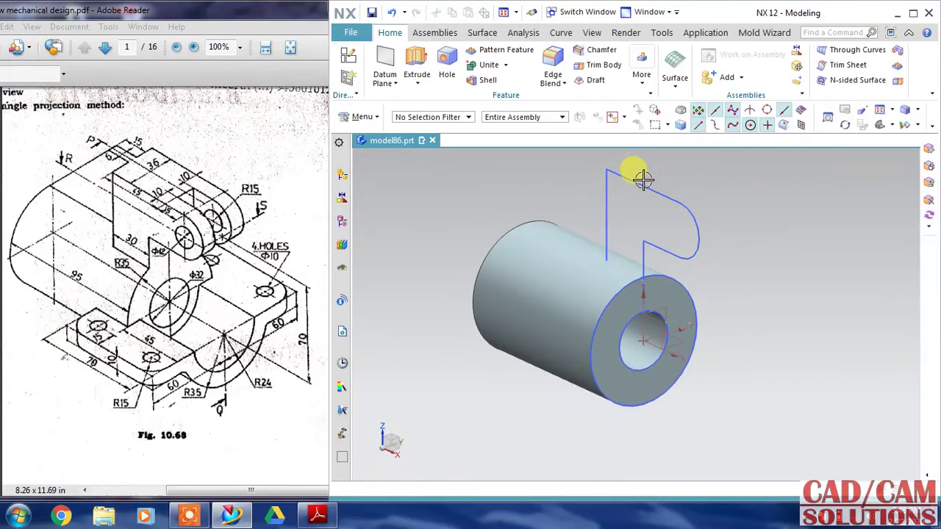
double_click(640, 178)
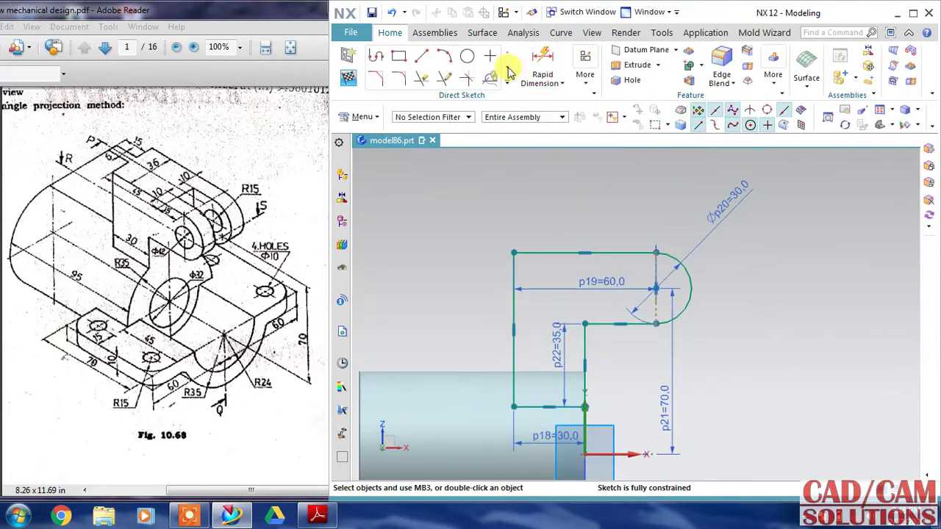
left_click(468, 56)
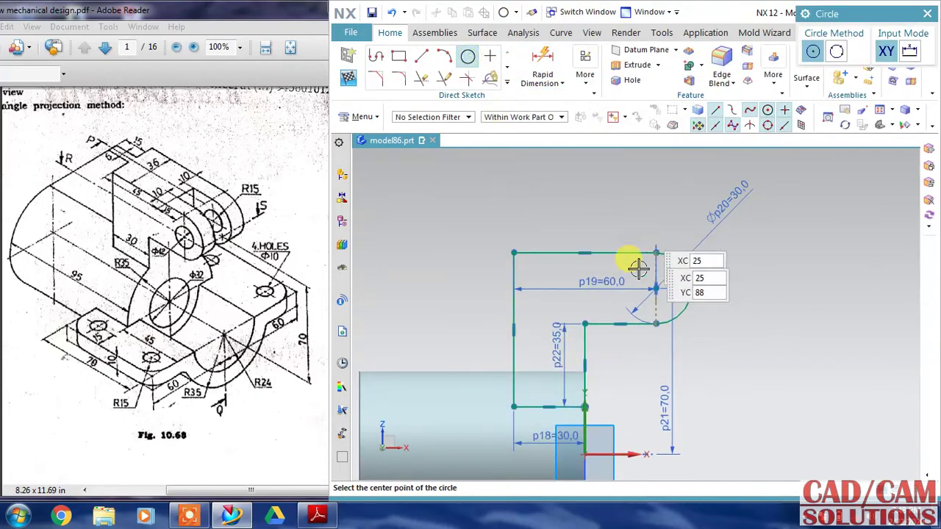
left_click(655, 288)
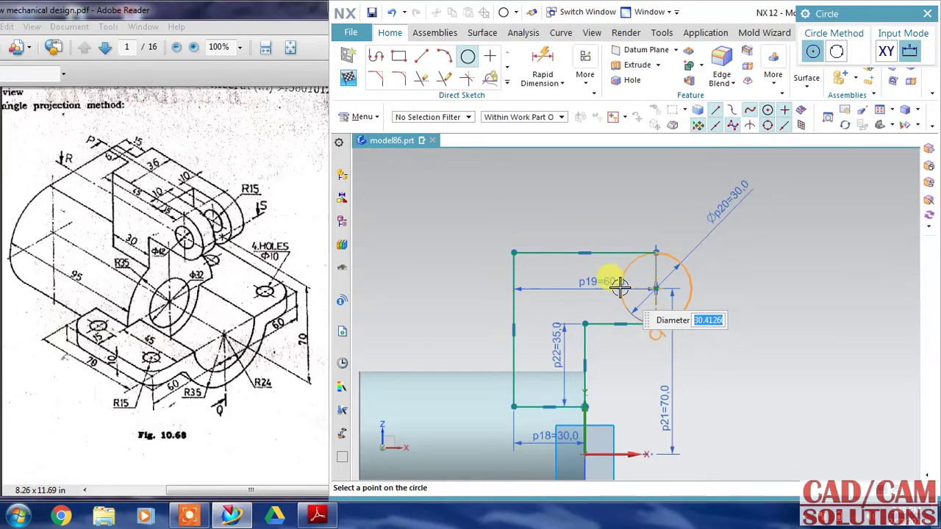
type("12")
key("Return")
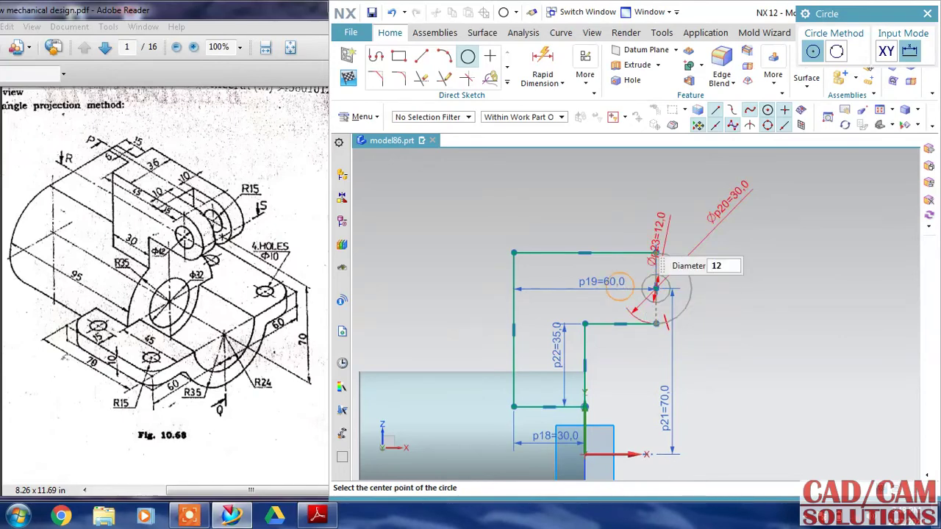
key("Escape")
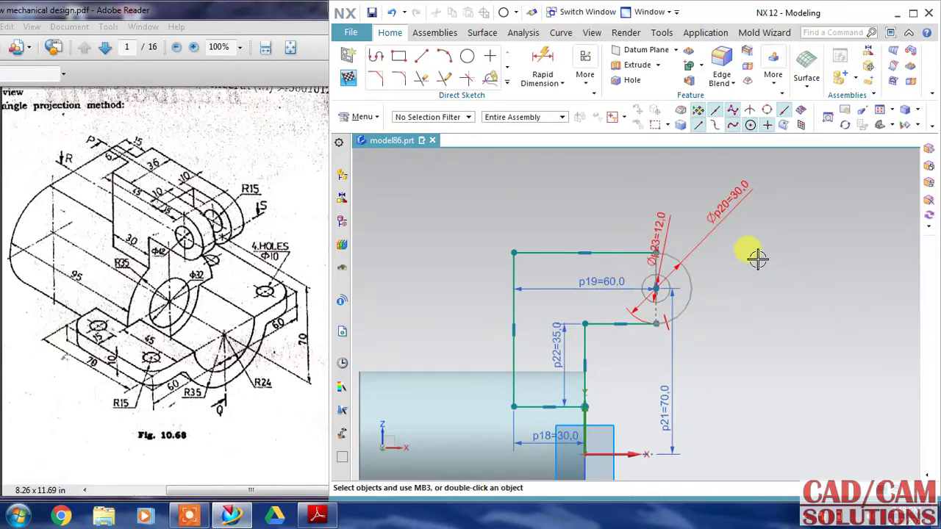
Delete the conflicting radial hole dimension, then undo that deletion and the circle.
left_click(669, 214)
key("Delete")
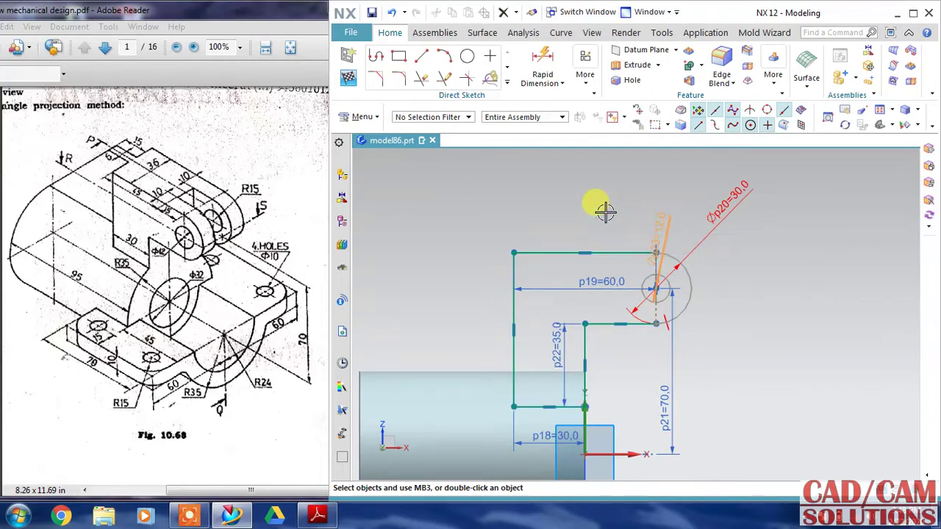
left_click(630, 285)
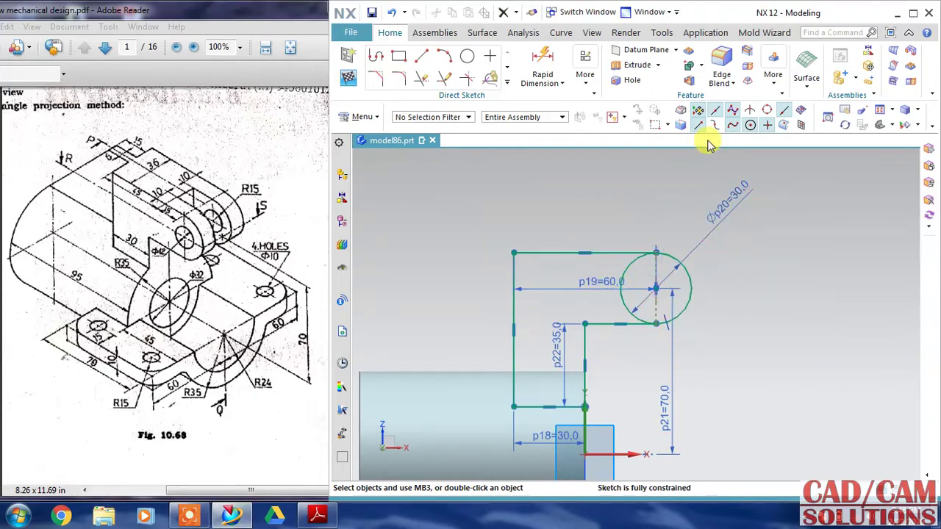
left_click(392, 13)
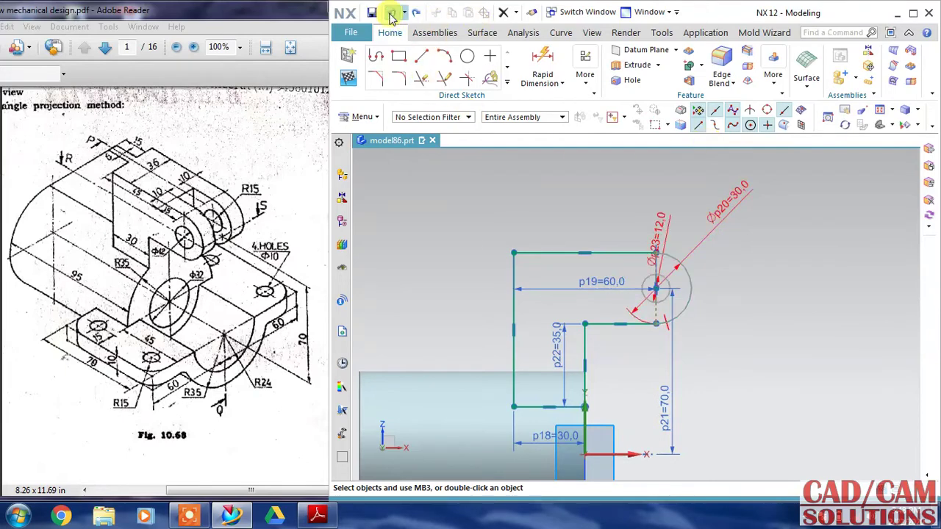
left_click(392, 13)
Redraw the 12 mm hole circle snapped to the arc centre and finish the sketch.
left_click(468, 56)
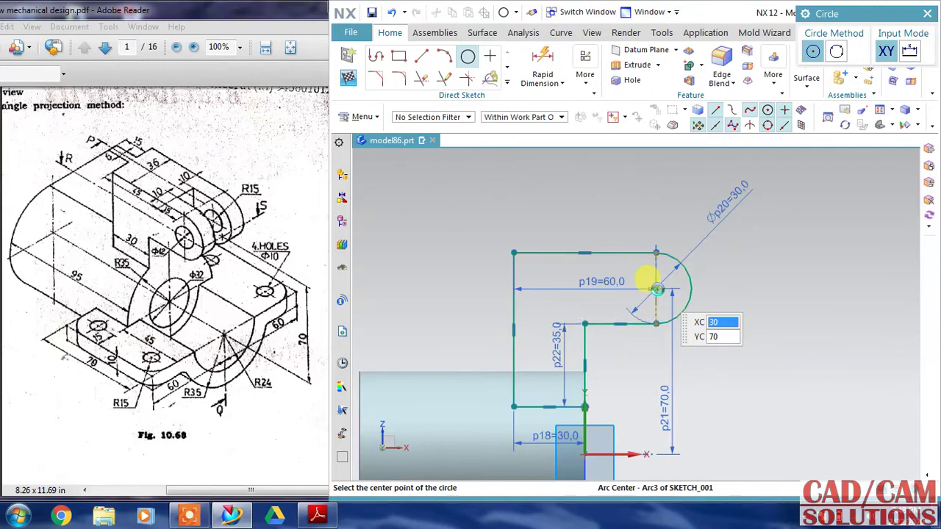
left_click(657, 290)
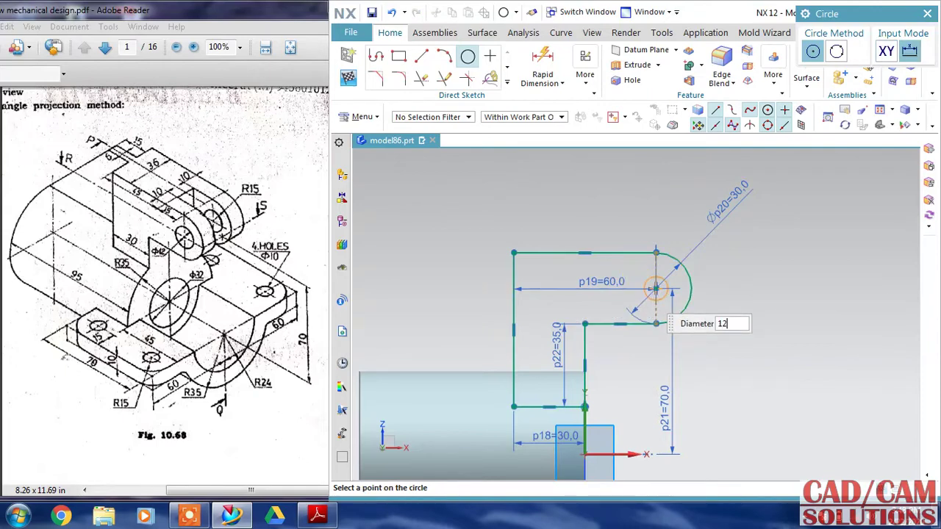
left_click(643, 291)
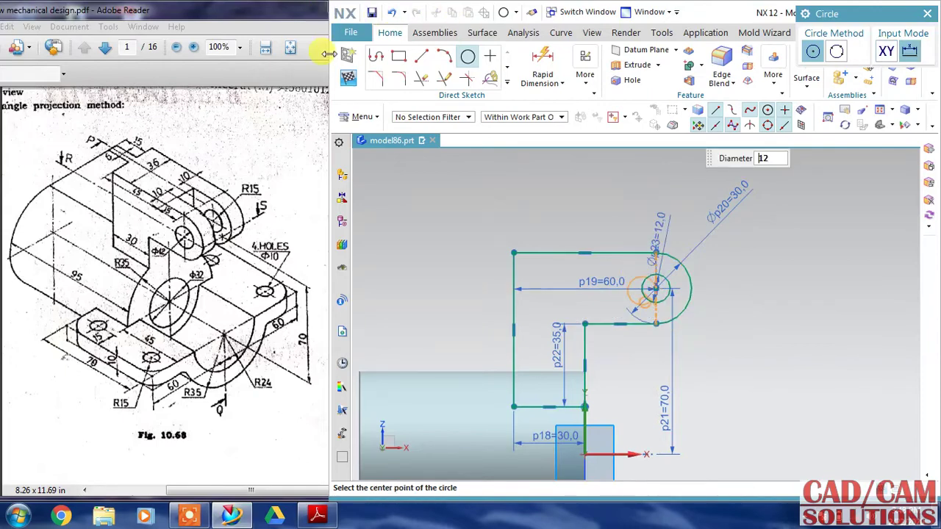
left_click(347, 78)
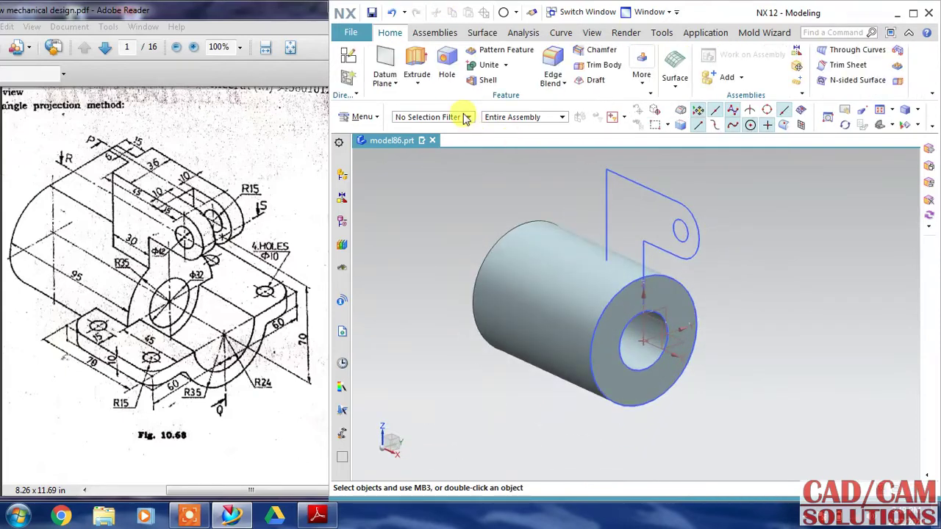
Extrude the lug sketch symmetrically 18 mm, united with the cylinder, and orbit to inspect it.
left_click(417, 66)
left_click(686, 199)
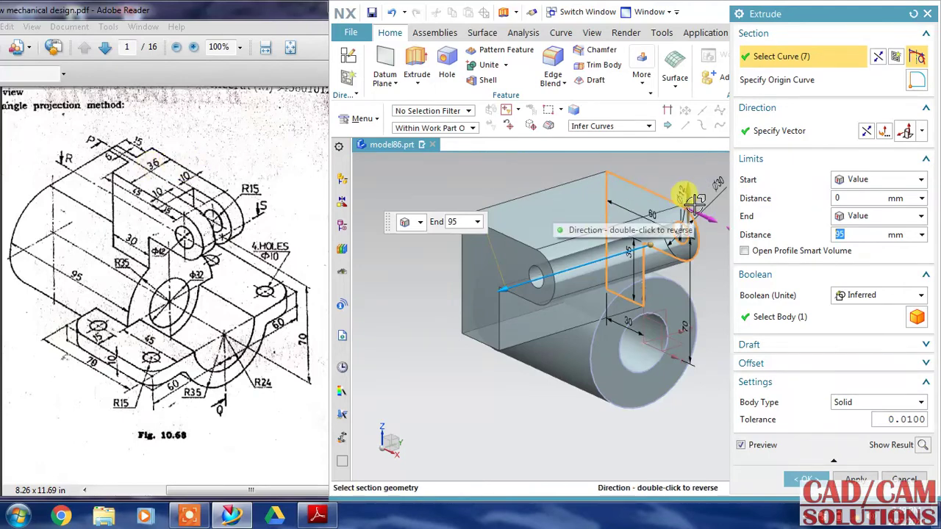
type("18")
key("Return")
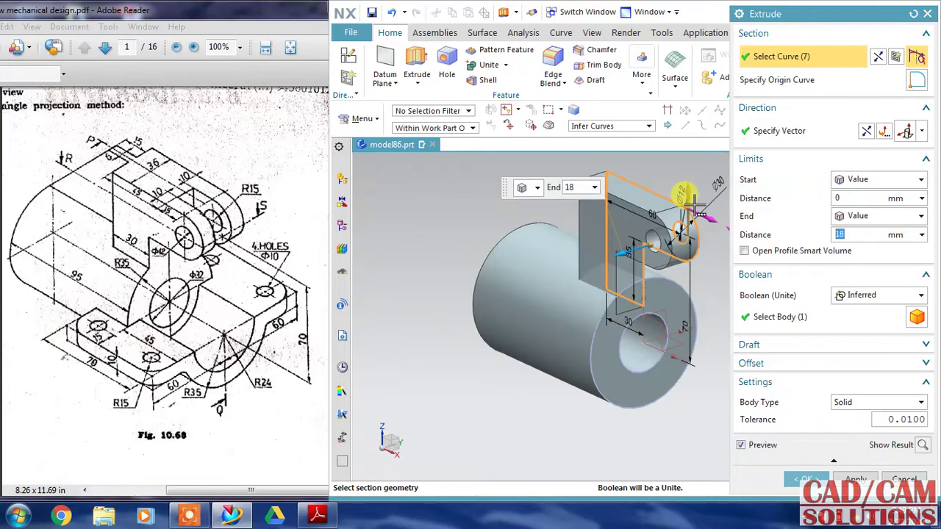
left_click(886, 181)
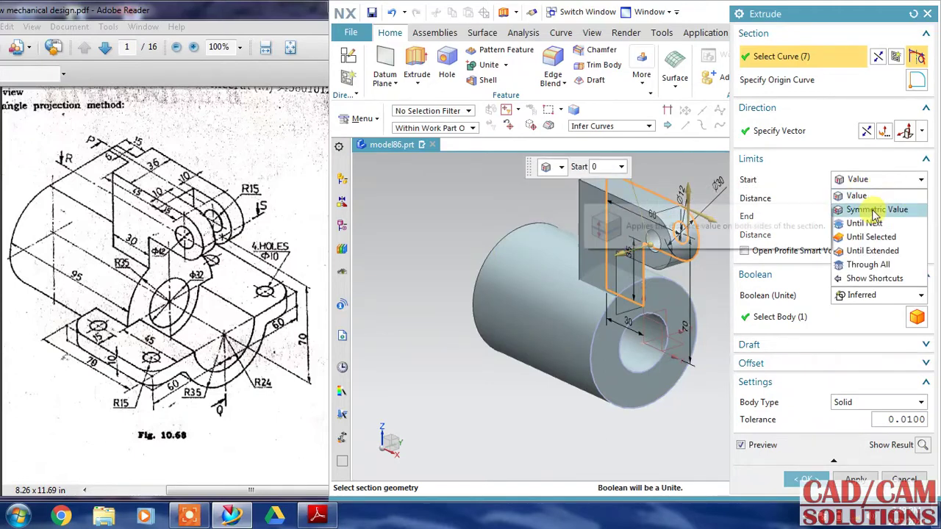
left_click(871, 208)
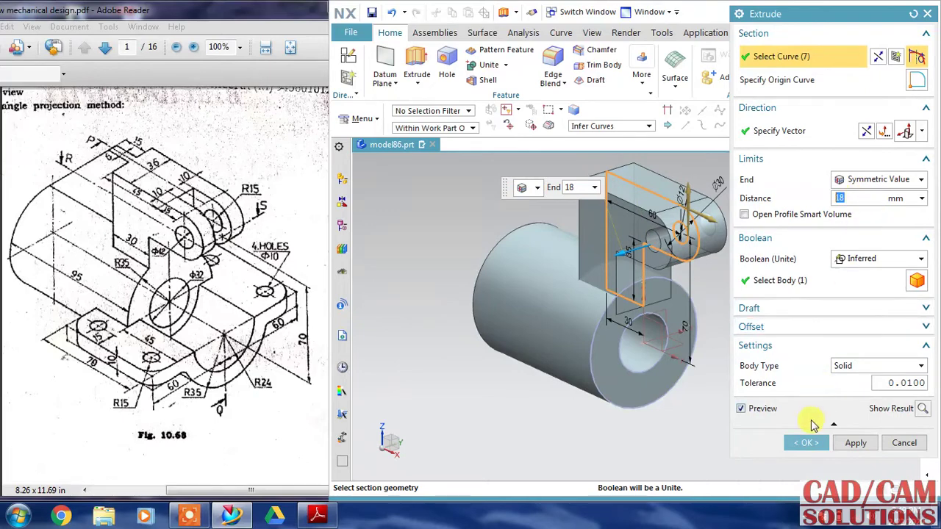
left_click(807, 444)
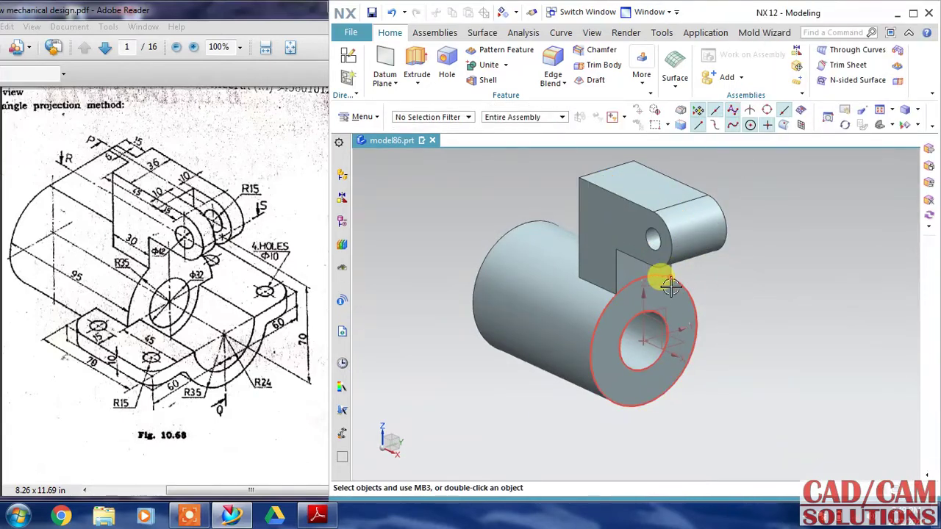
middle_click_drag(731, 304, 749, 300)
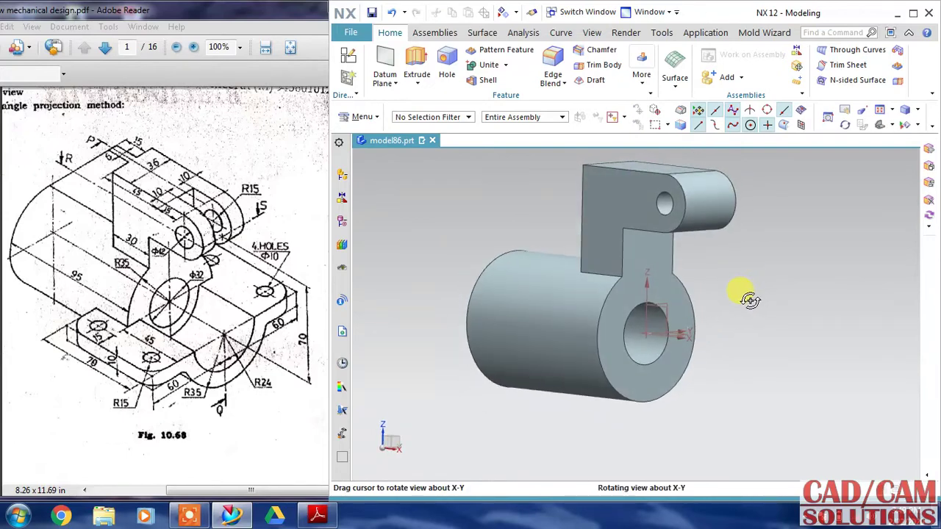
middle_click_drag(718, 258, 672, 227)
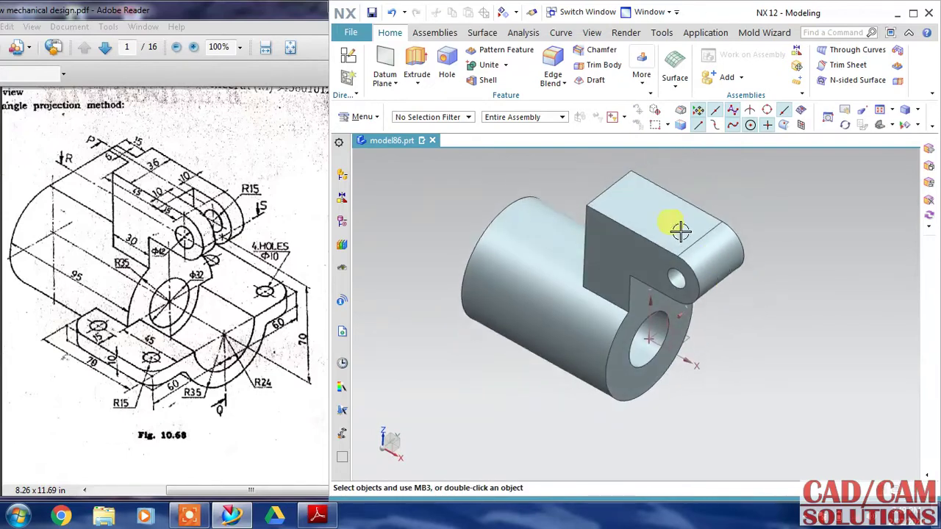
Start a new sketch on the block's top face, oriented along the cylinder axis.
left_click(350, 59)
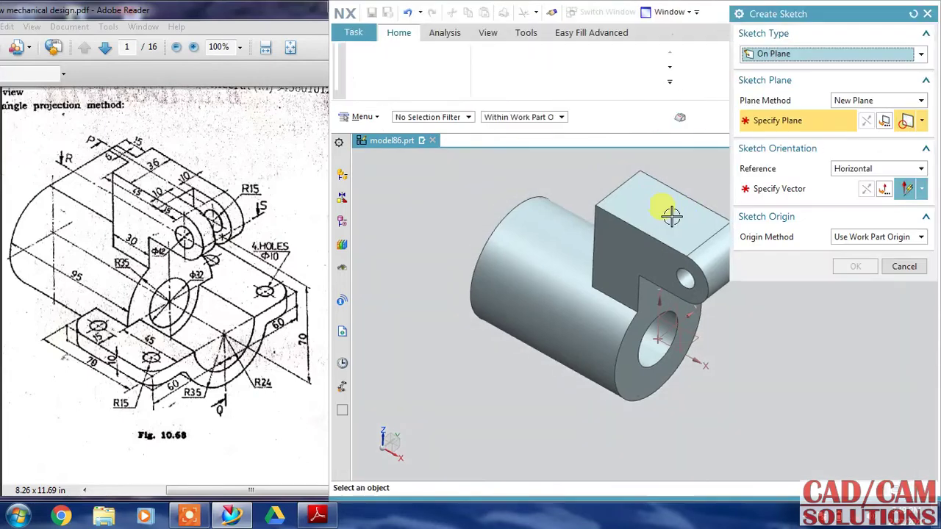
left_click(676, 217)
left_click(670, 323)
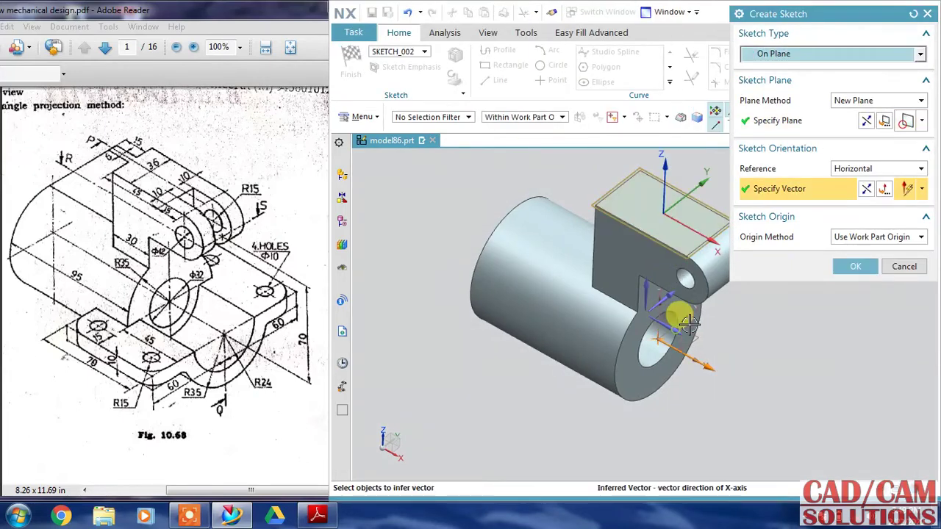
left_click(860, 266)
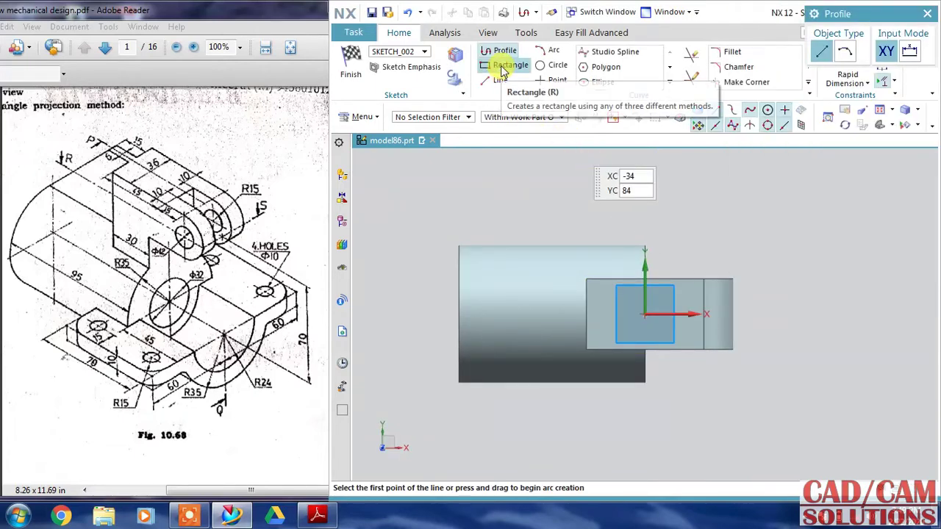
Draw a 40 by 18 rectangle on the lug.
left_click(506, 65)
left_click(710, 315)
type("40")
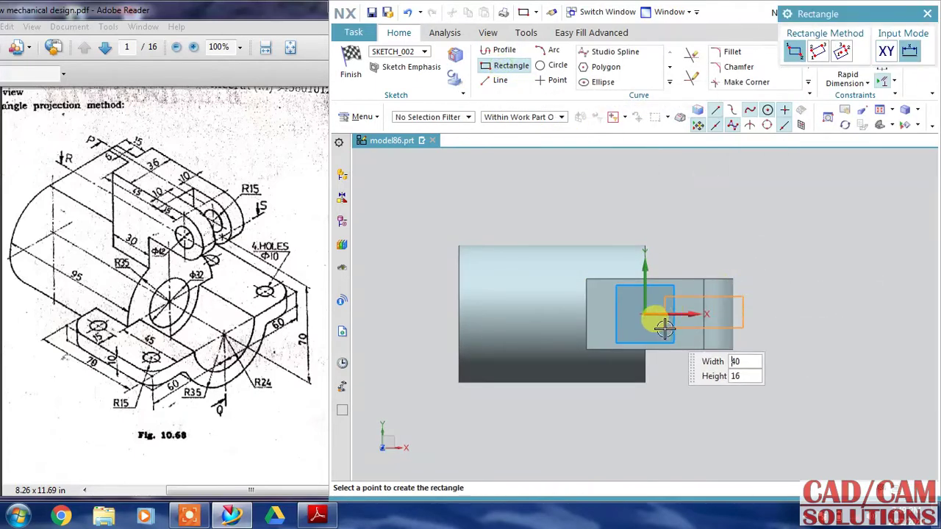
key("Tab")
type("18")
left_click(791, 254)
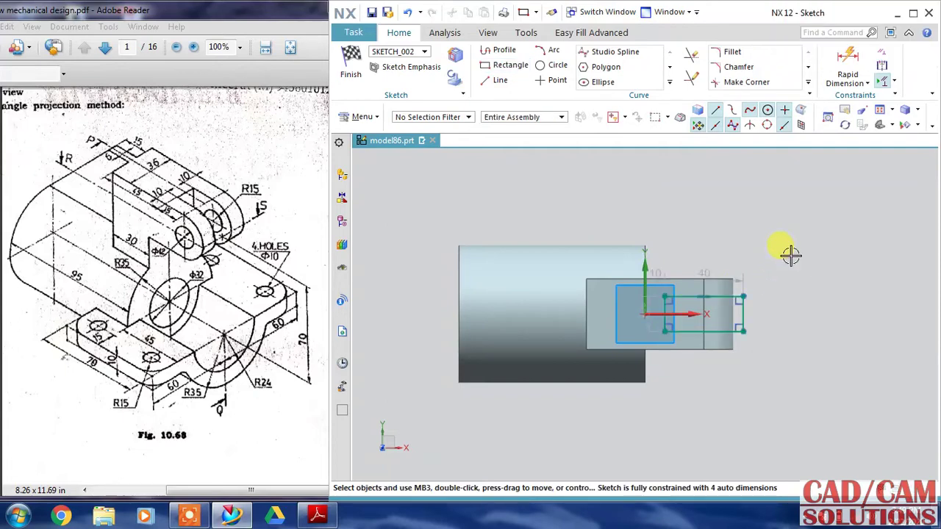
left_click(641, 310)
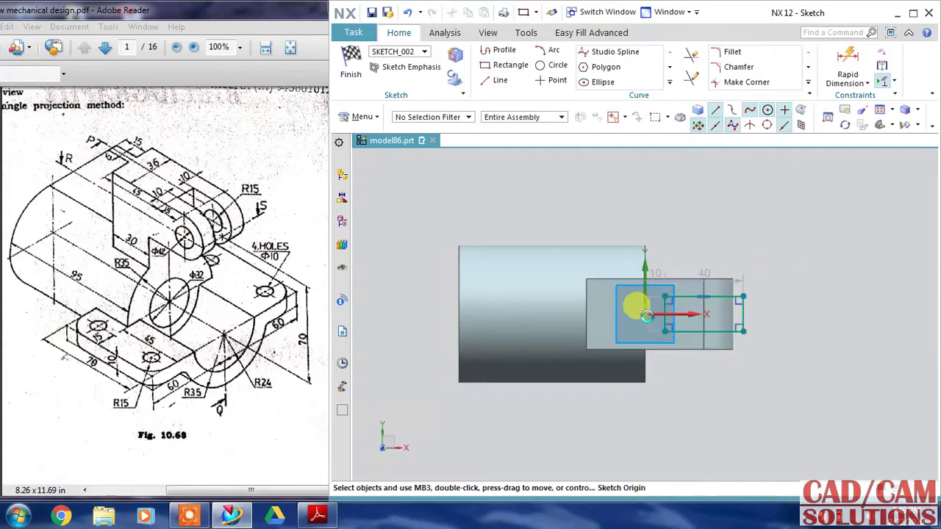
left_click(740, 312)
left_click(786, 292)
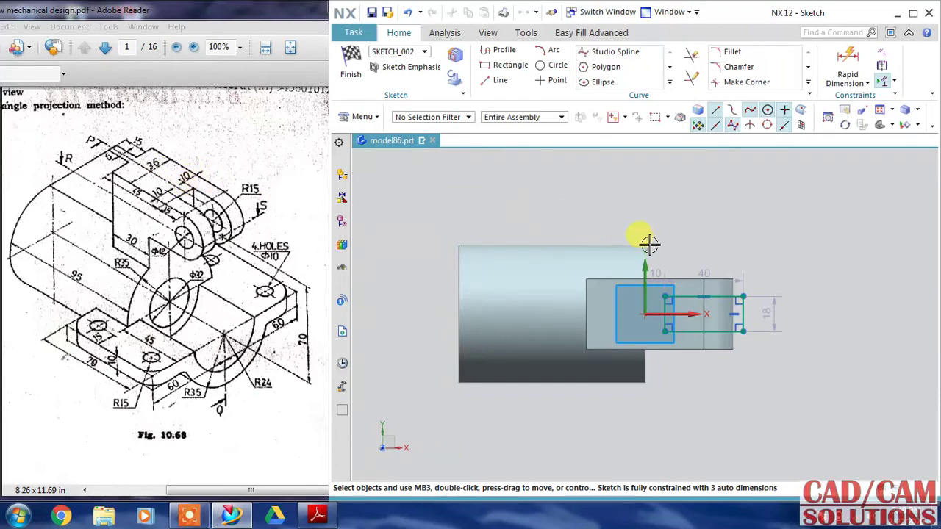
Change the rectangle's height dimension to 16.
double_click(770, 314)
type("1")
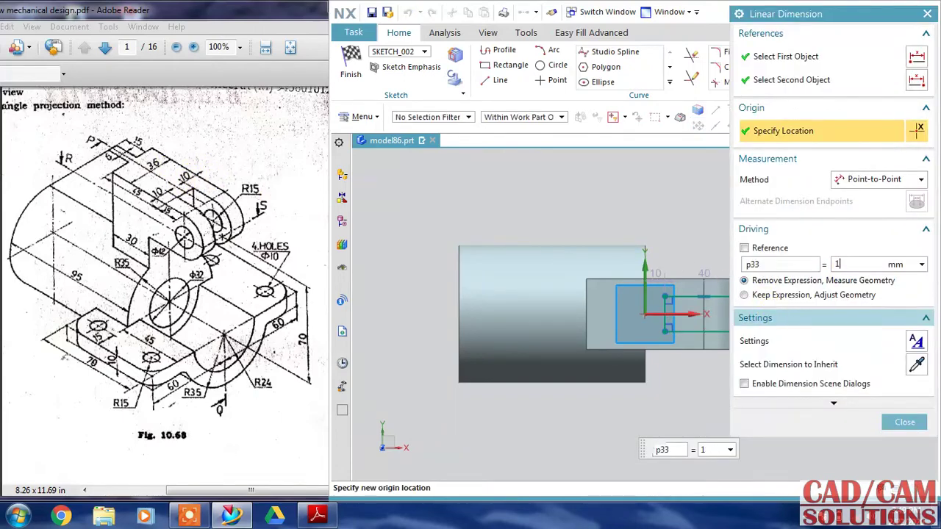
type("6")
left_click(744, 294)
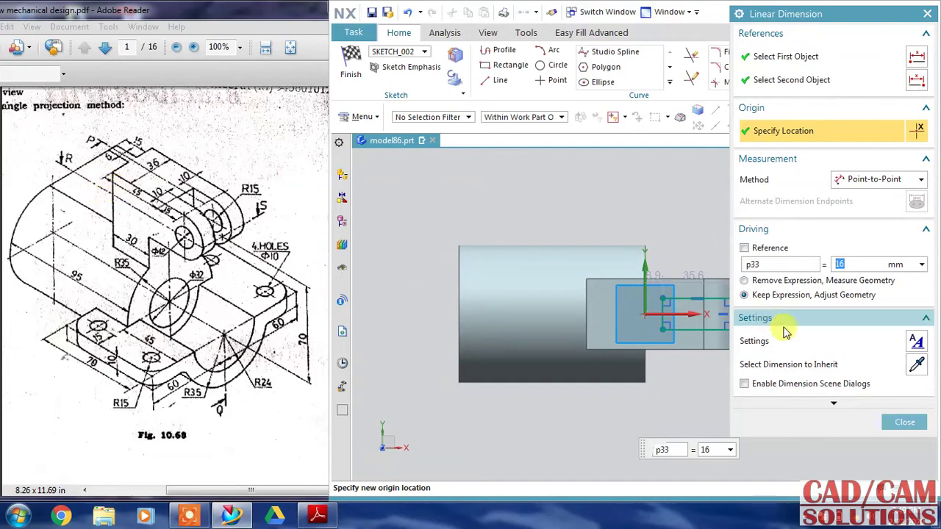
left_click(901, 421)
Add a 45 mm offset dimension from the block edge and keep the 35.6 dimension.
left_click(845, 60)
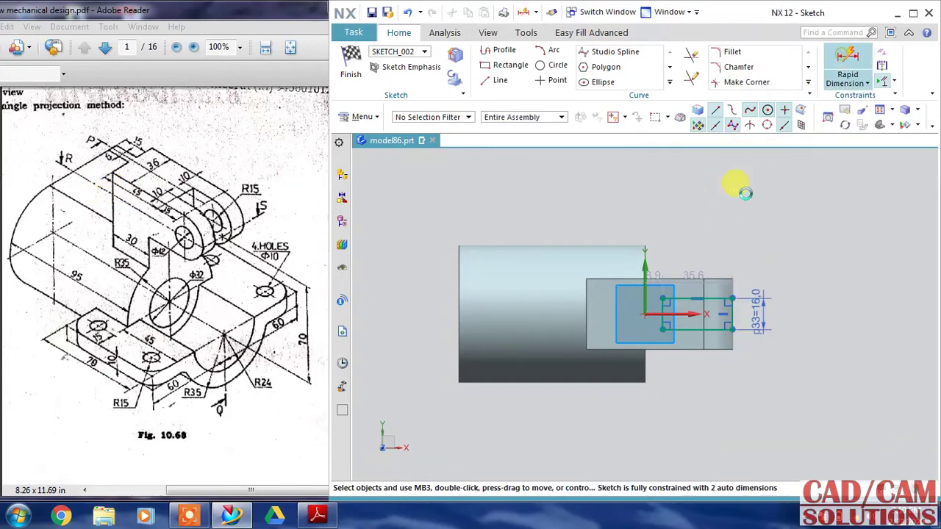
left_click(644, 266)
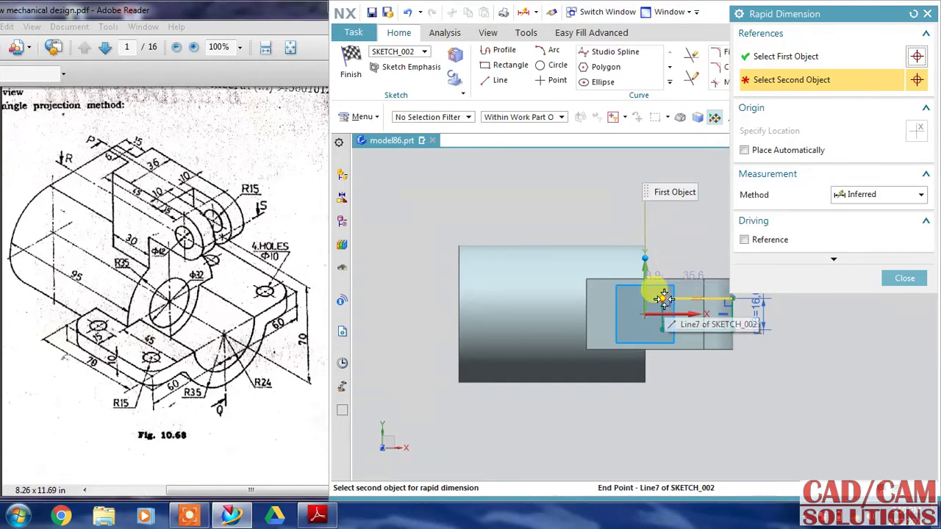
left_click(902, 278)
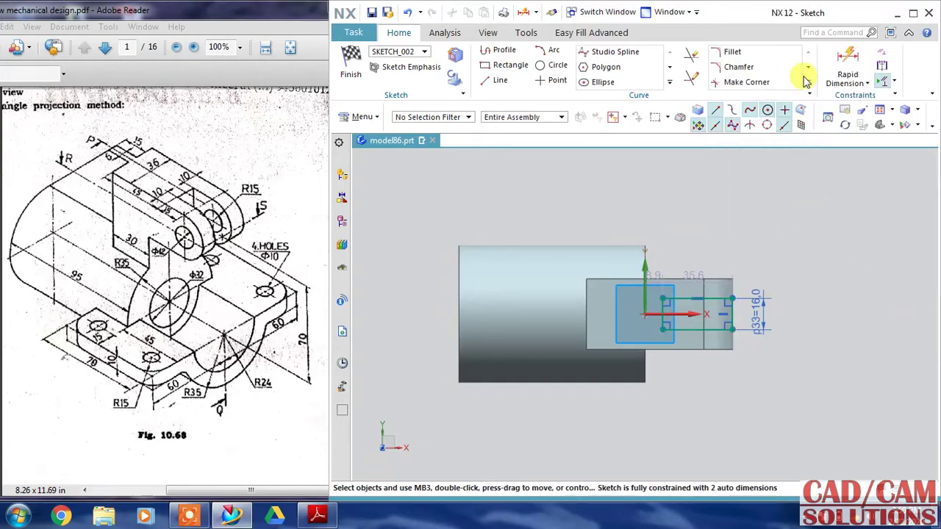
left_click(838, 59)
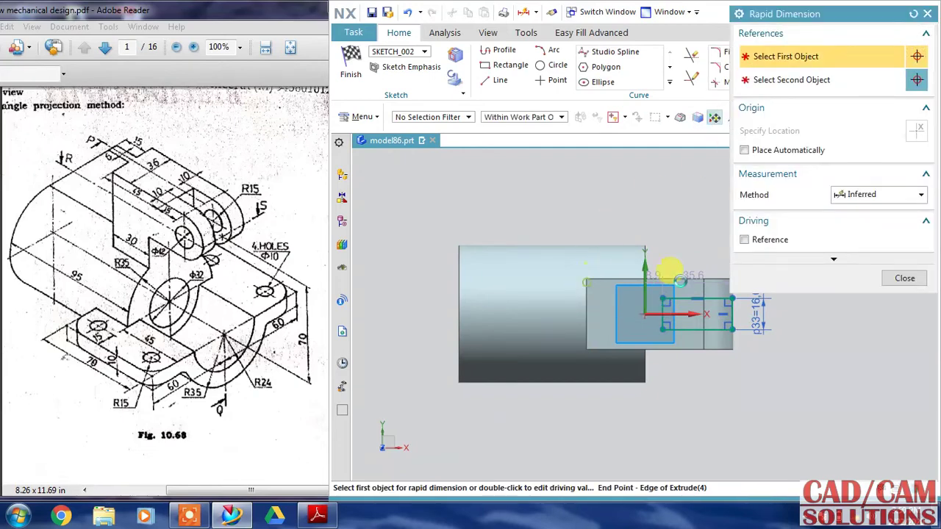
left_click(669, 280)
left_click(658, 300)
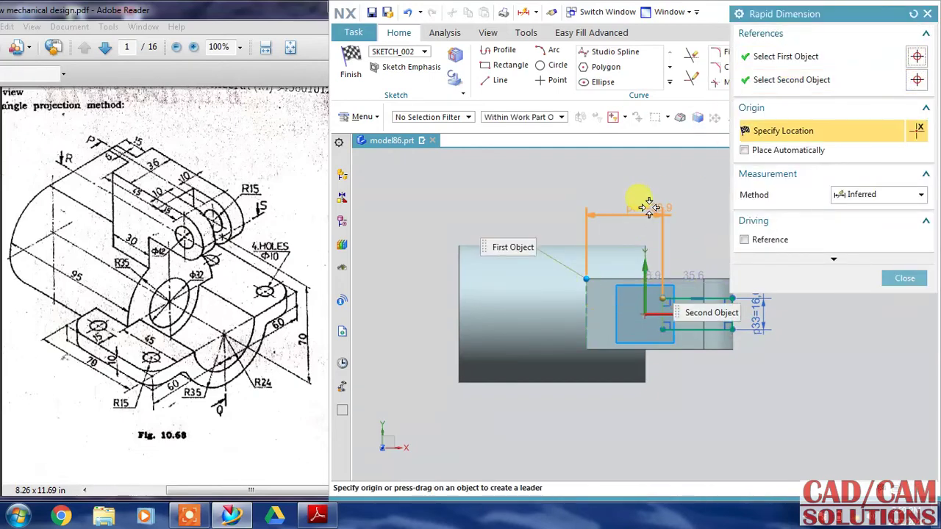
left_click(625, 203)
type("45")
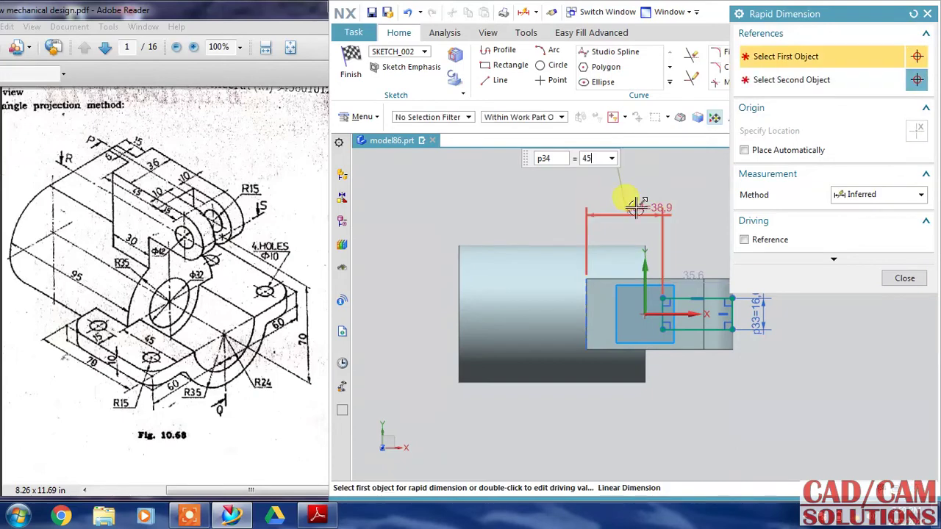
key("Return")
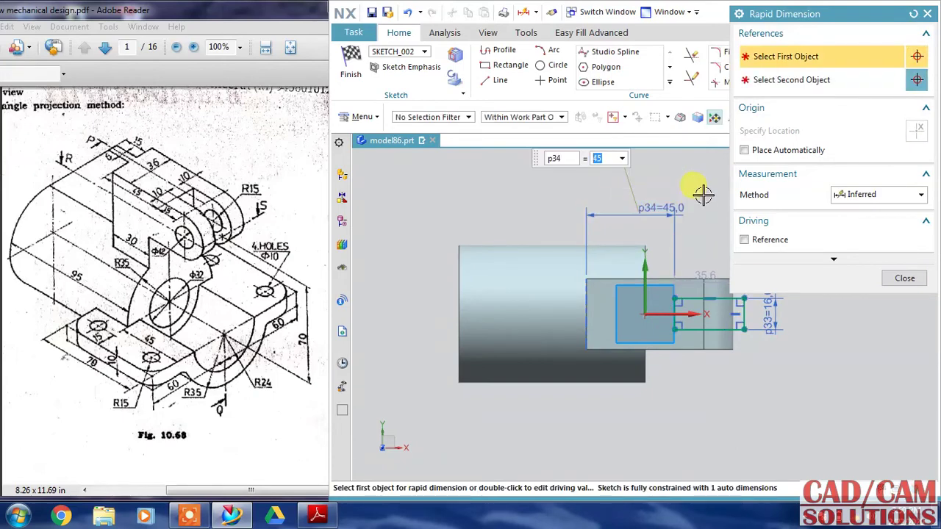
left_click(718, 246)
left_click(904, 278)
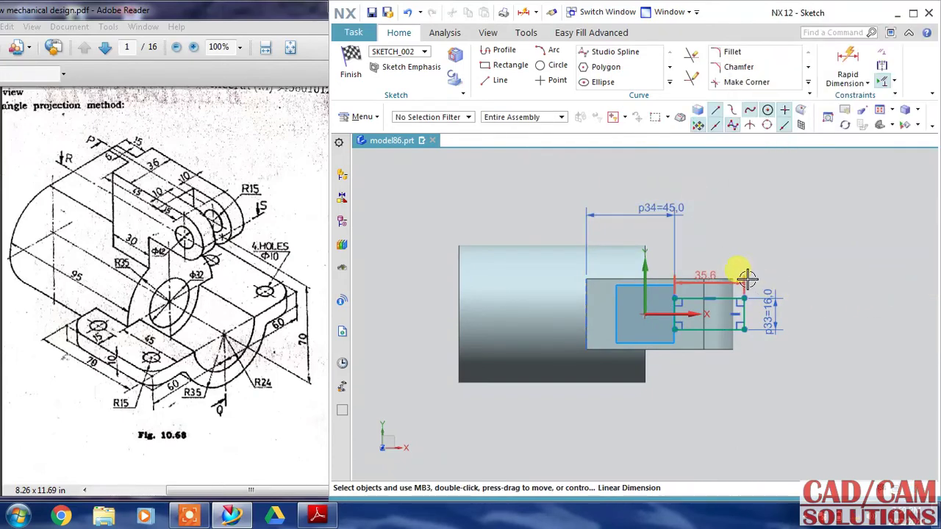
double_click(744, 277)
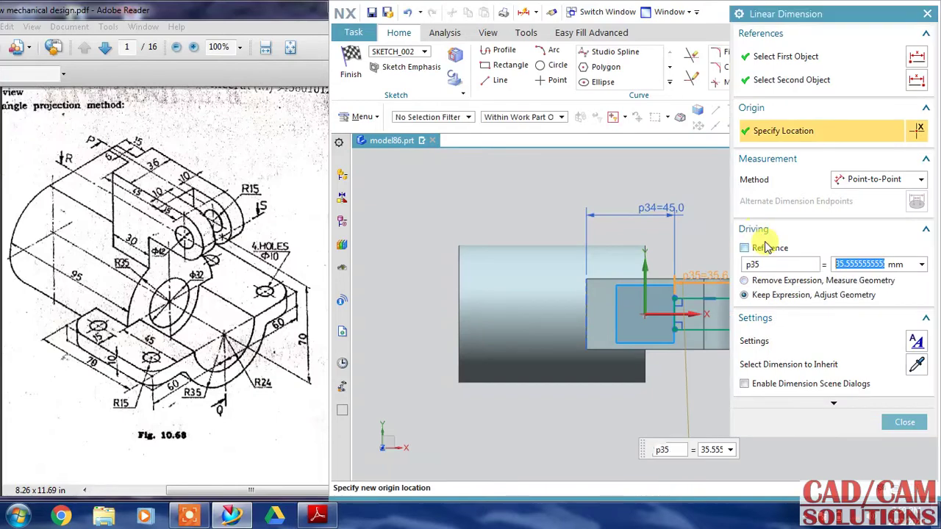
left_click(904, 423)
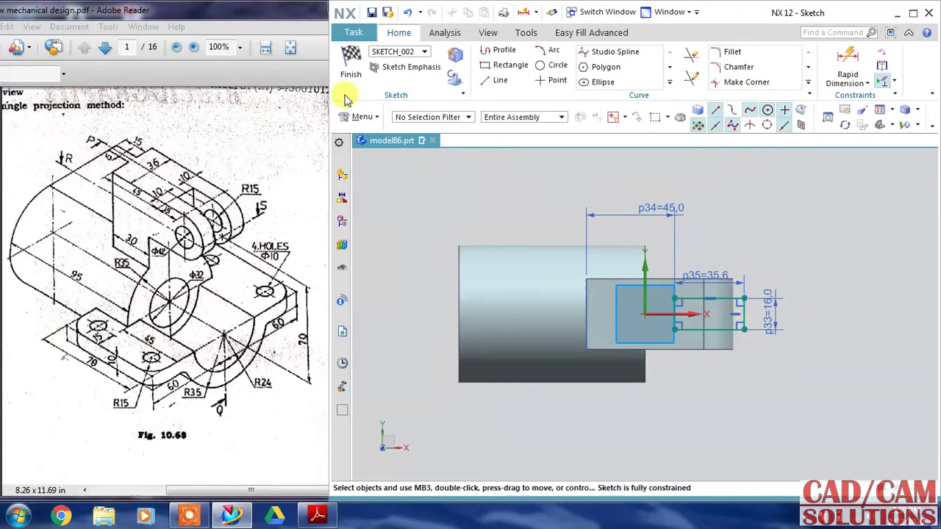
Extrude the slot rectangle 50 mm reversed into the lug, subtracting it from the solid.
left_click(349, 63)
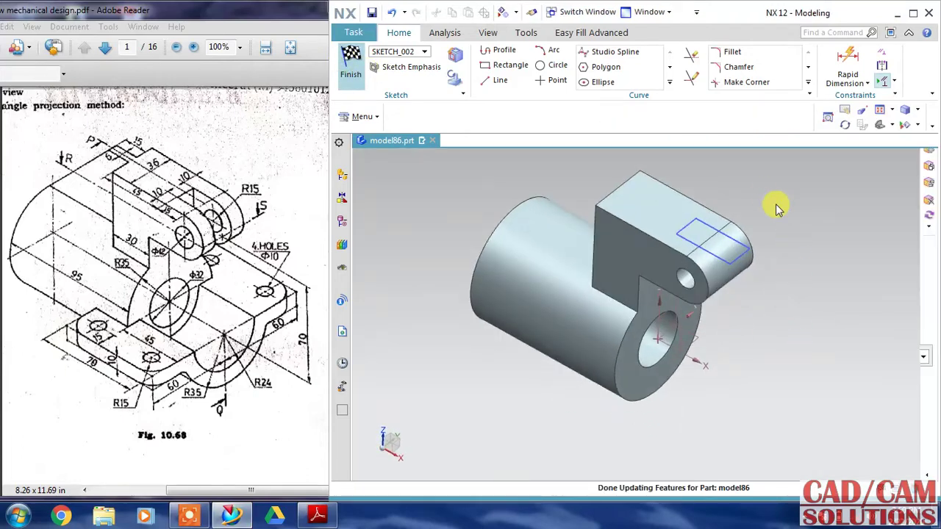
left_click(416, 65)
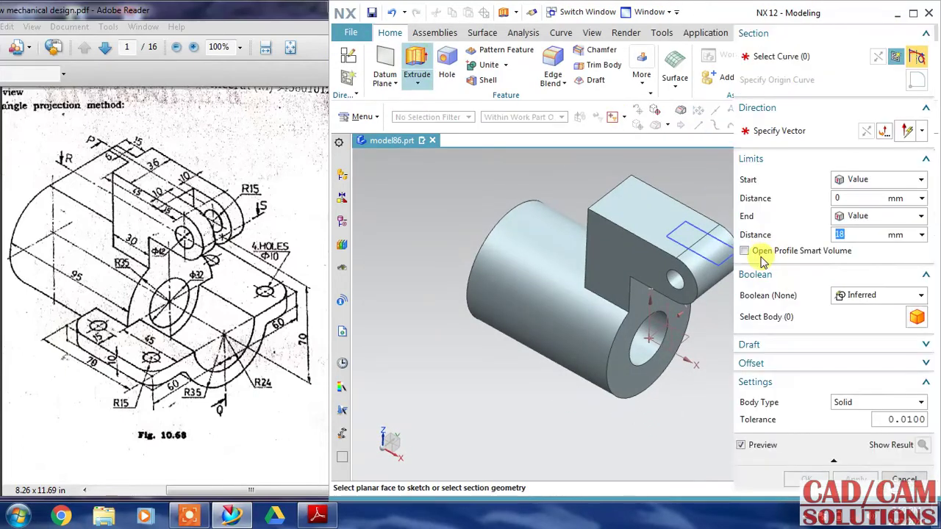
left_click(728, 271)
mouse_move(703, 316)
middle_mouse_down()
mouse_move(640, 325)
mouse_move(638, 343)
middle_mouse_up()
left_click(875, 133)
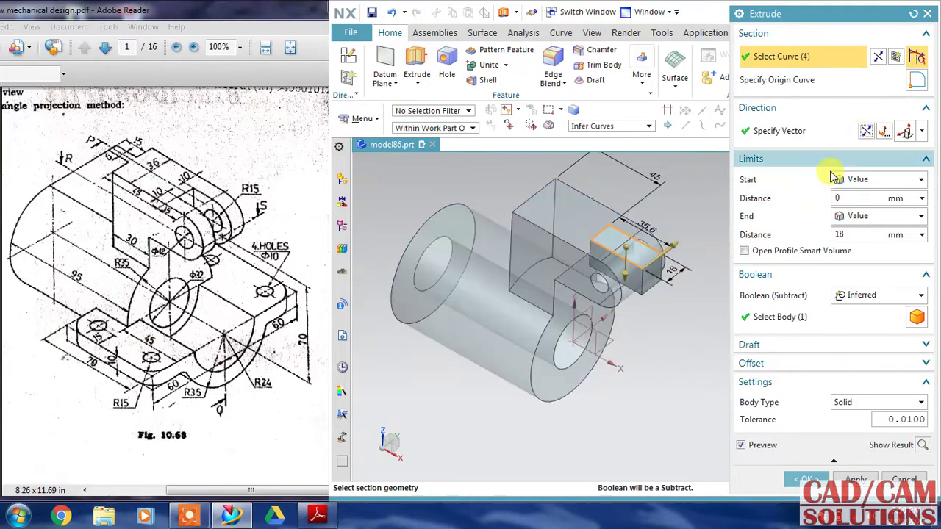
left_click_drag(625, 274, 626, 311)
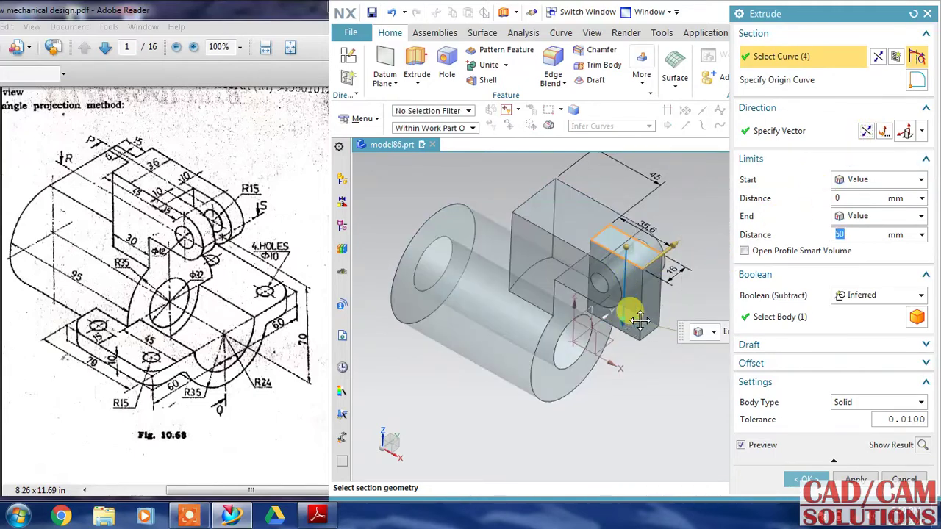
mouse_move(654, 360)
middle_mouse_down()
mouse_move(672, 353)
mouse_move(654, 343)
middle_mouse_up()
left_click(871, 301)
left_click(860, 366)
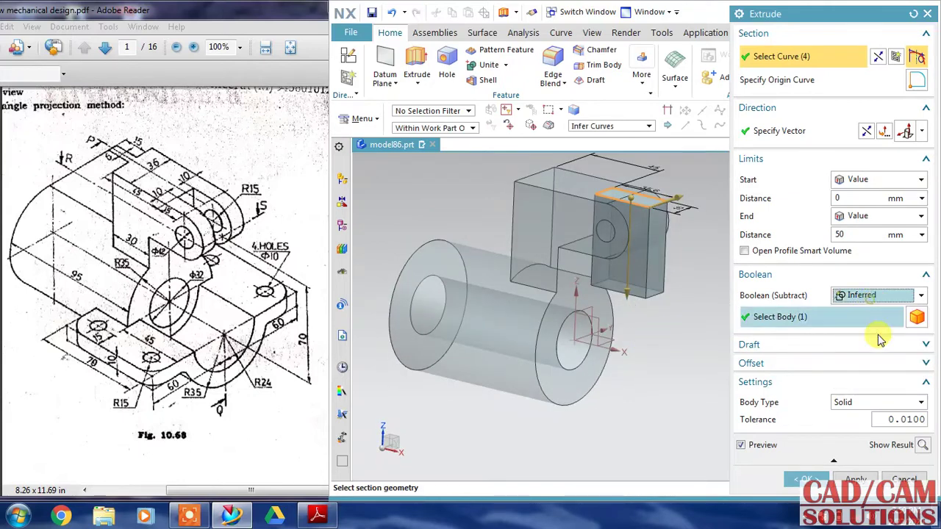
left_click(806, 479)
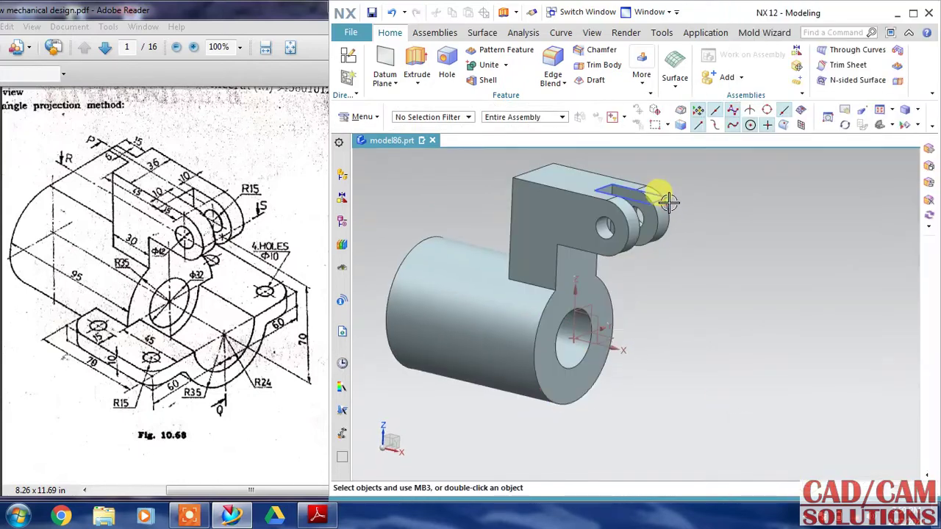
mouse_move(699, 282)
middle_mouse_down()
mouse_move(694, 294)
mouse_move(669, 296)
mouse_move(695, 296)
middle_mouse_up()
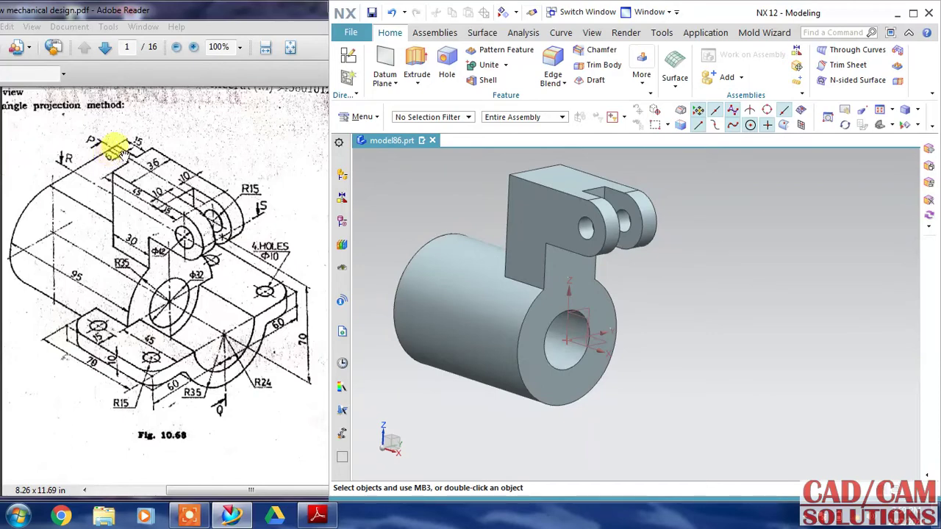
Sketch on the YZ datum plane a slanted line from the lug's lower corner to the cylinder.
left_click(348, 56)
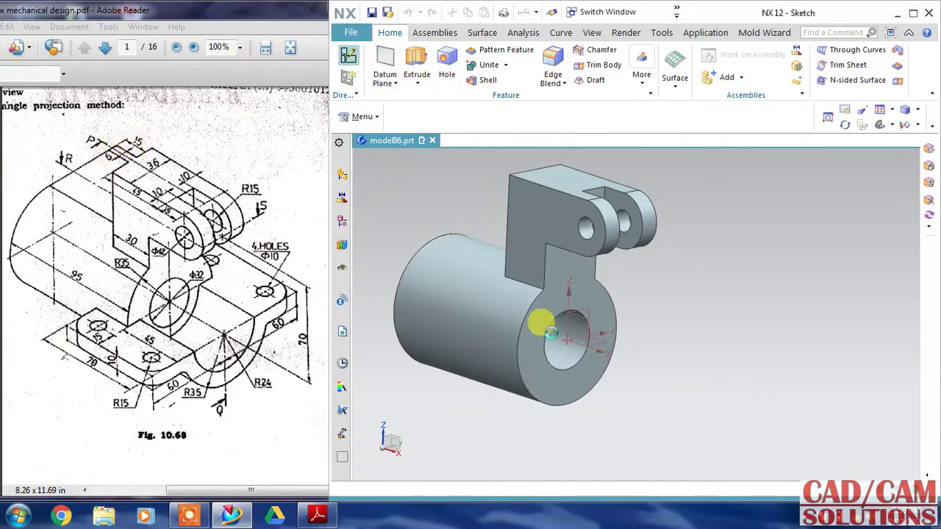
left_click(593, 317)
left_click(667, 316)
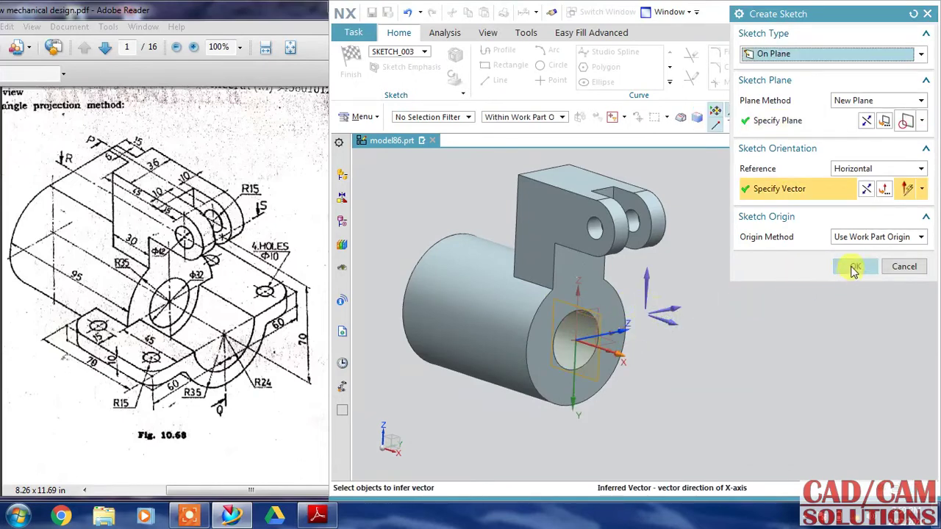
left_click(856, 266)
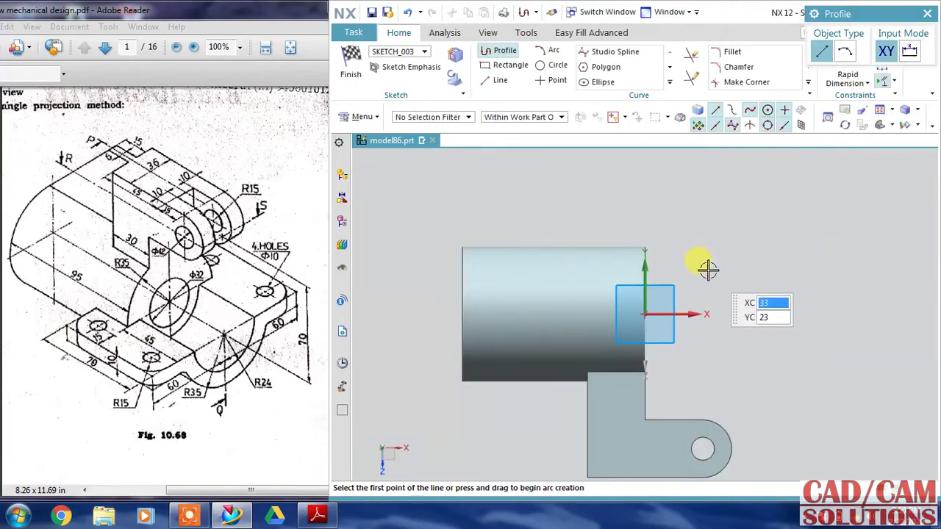
middle_click_drag(708, 269, 704, 189, "shift")
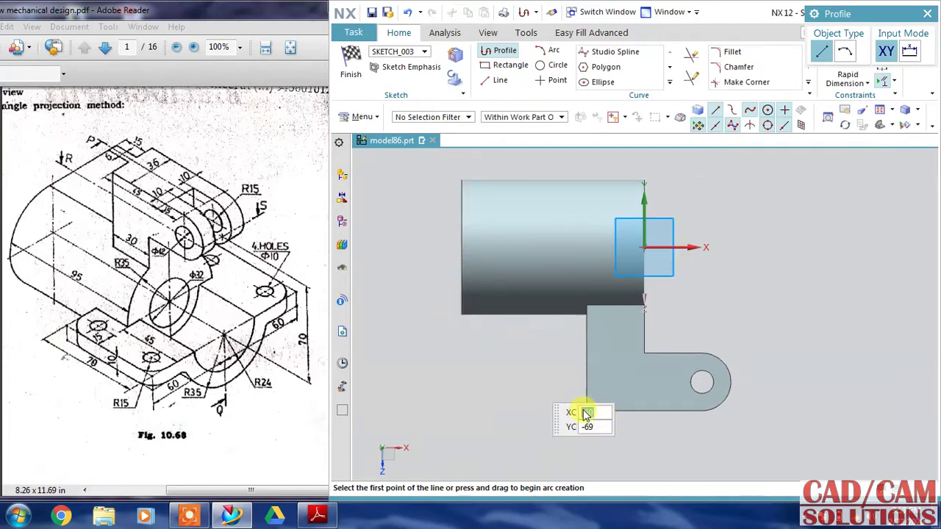
left_click(563, 409)
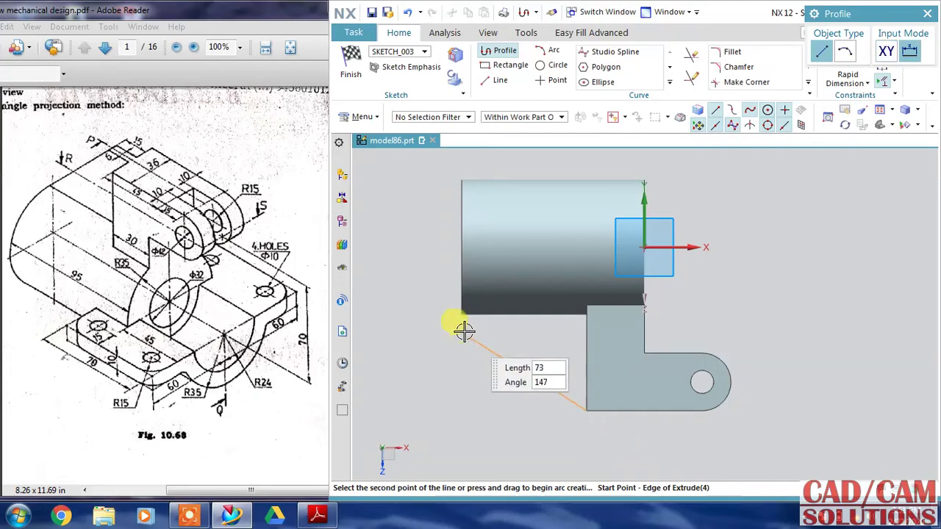
left_click(460, 315)
key("Escape")
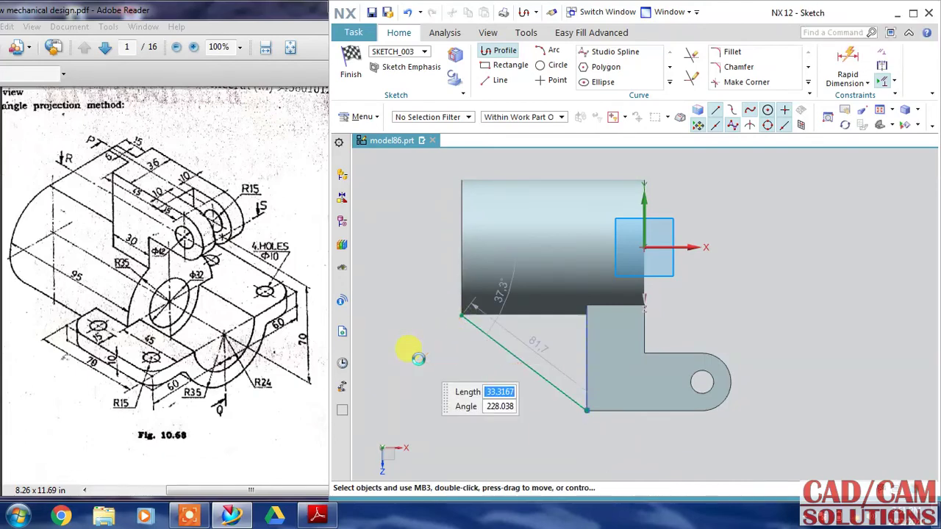
Dimension the line 35 vertically and 95 horizontally, then finish the sketch.
left_click(846, 57)
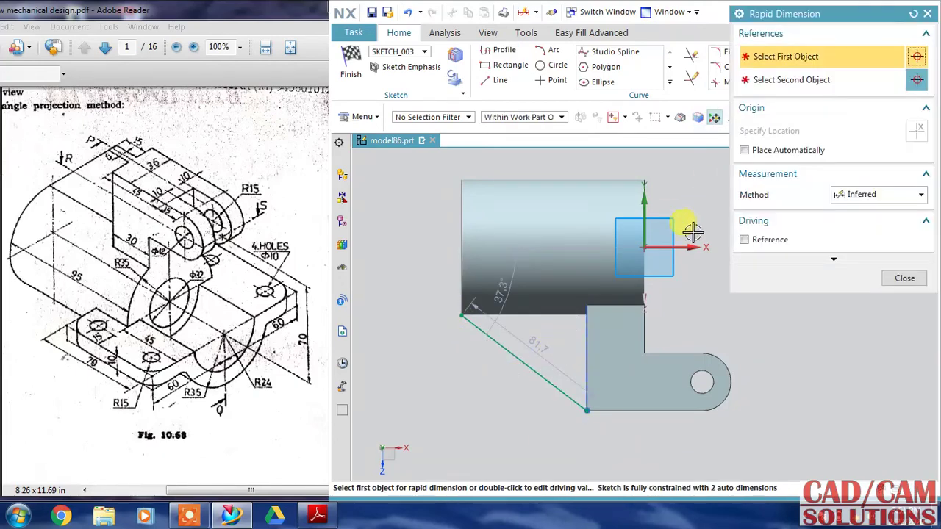
left_click(687, 247)
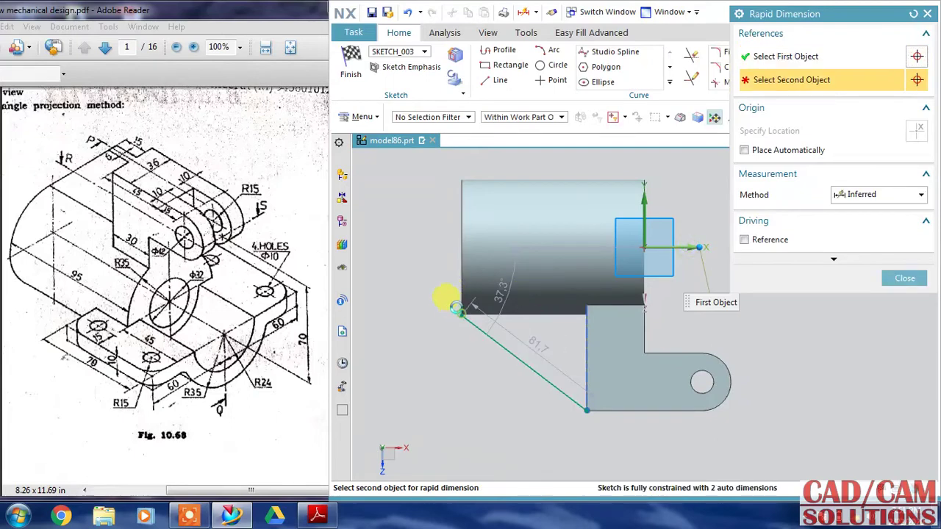
left_click(460, 313)
left_click(410, 334)
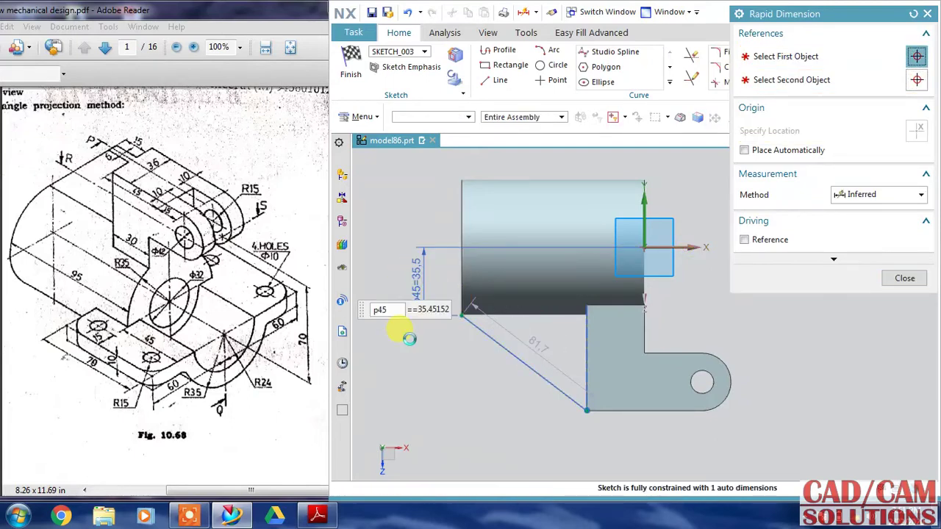
key("Return")
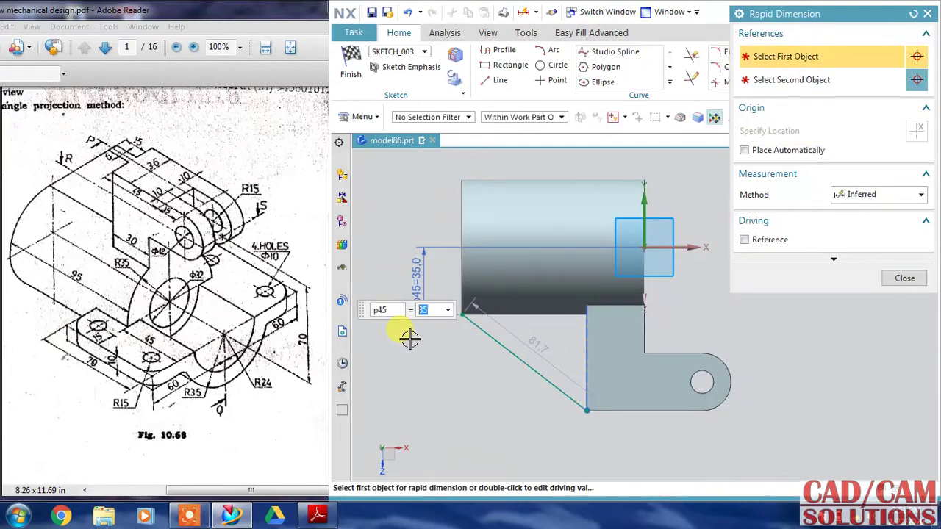
left_click(647, 259)
left_click(458, 314)
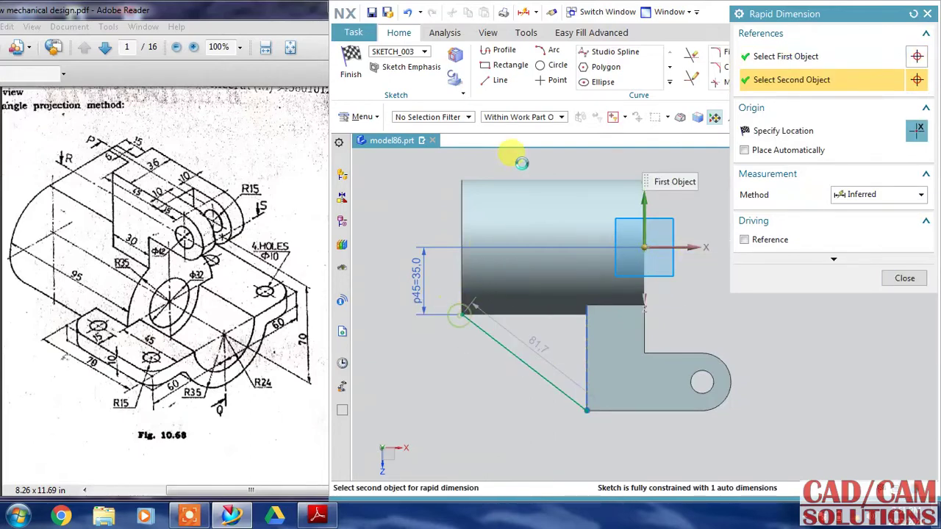
left_click(526, 161)
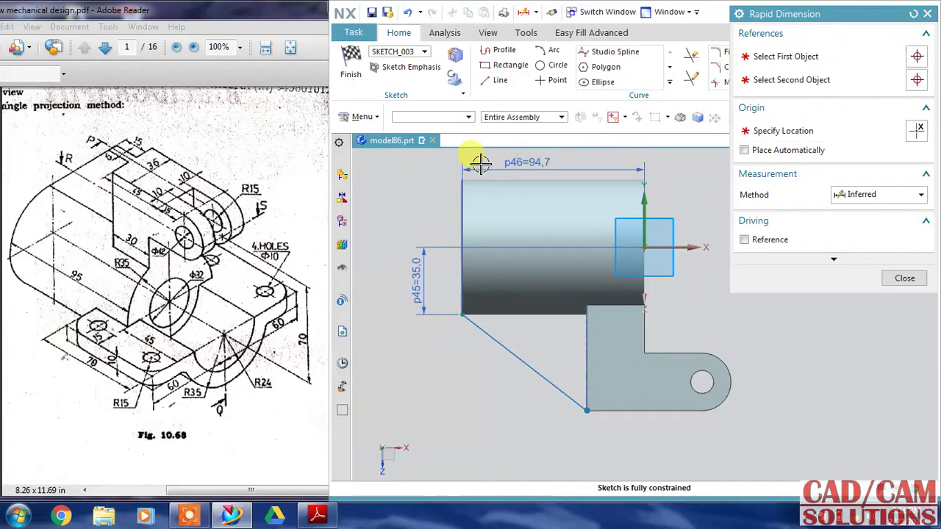
type("95")
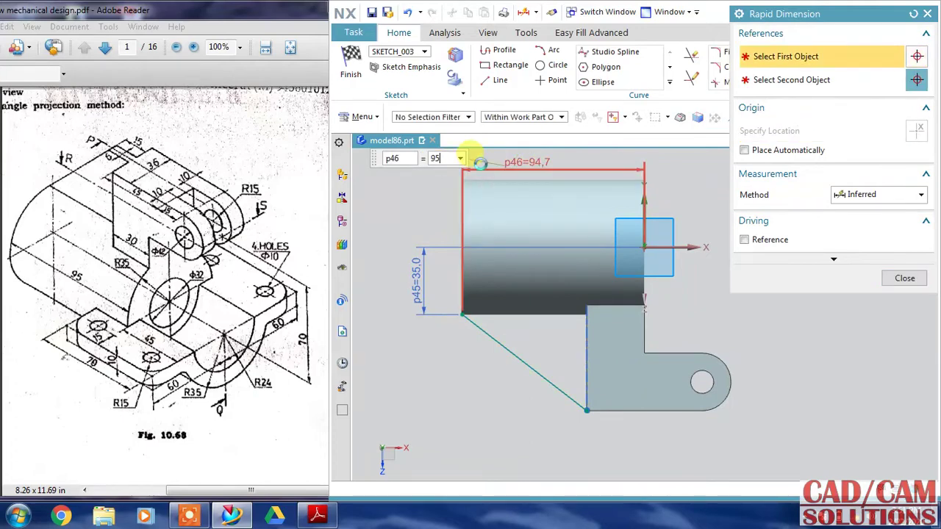
key("Return")
left_click(350, 63)
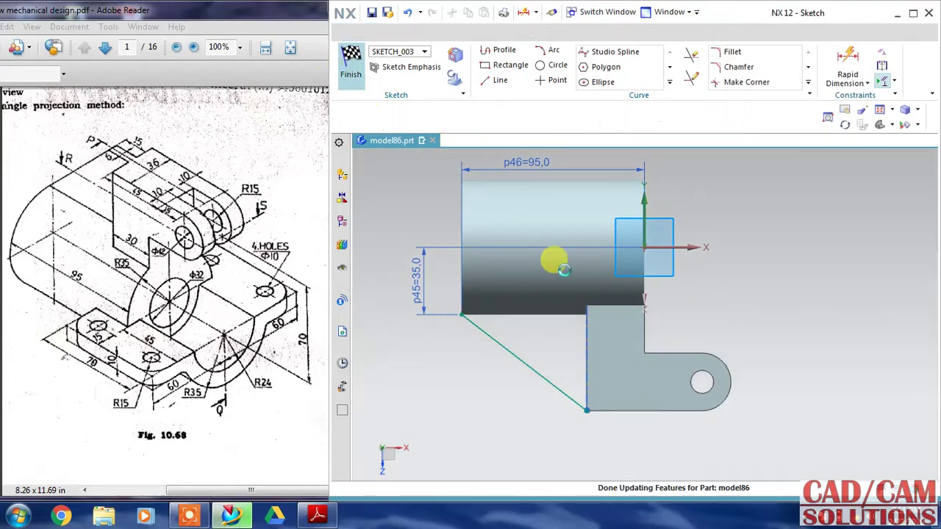
mouse_move(556, 258)
middle_mouse_down()
mouse_move(693, 326)
mouse_move(684, 265)
middle_mouse_up()
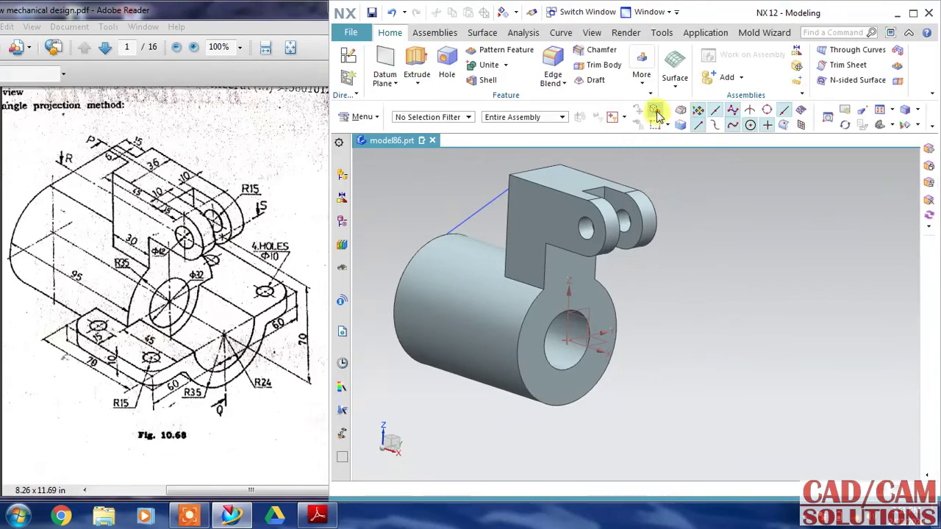
left_click(641, 75)
left_click(636, 184)
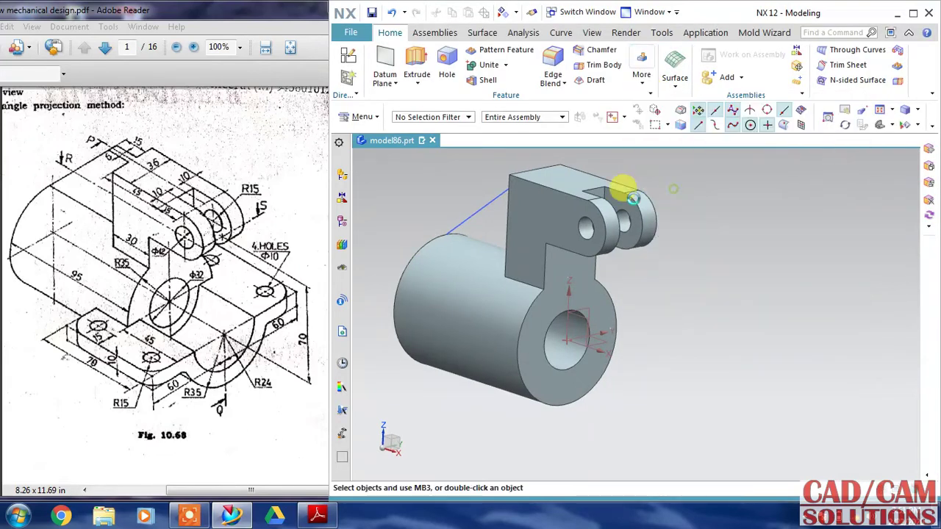
left_click(409, 204)
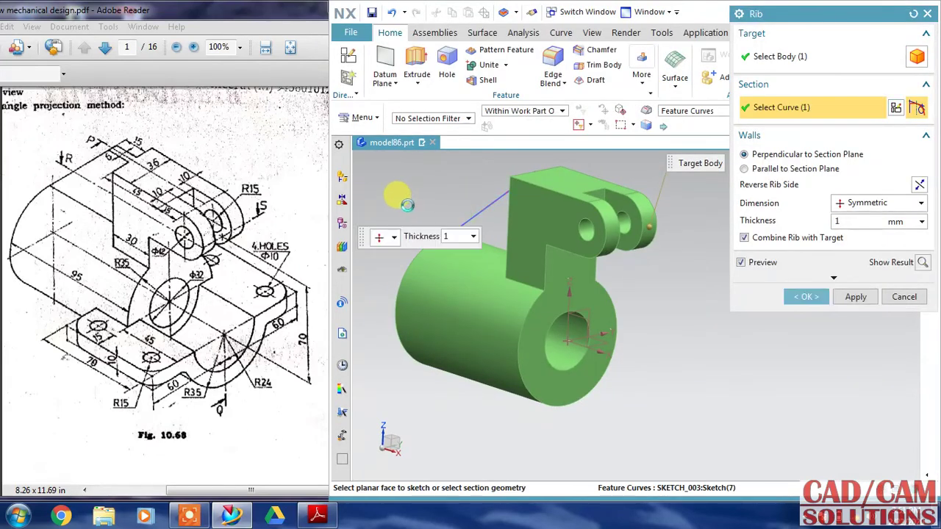
middle_click_drag(427, 193, 482, 198)
left_click(781, 169)
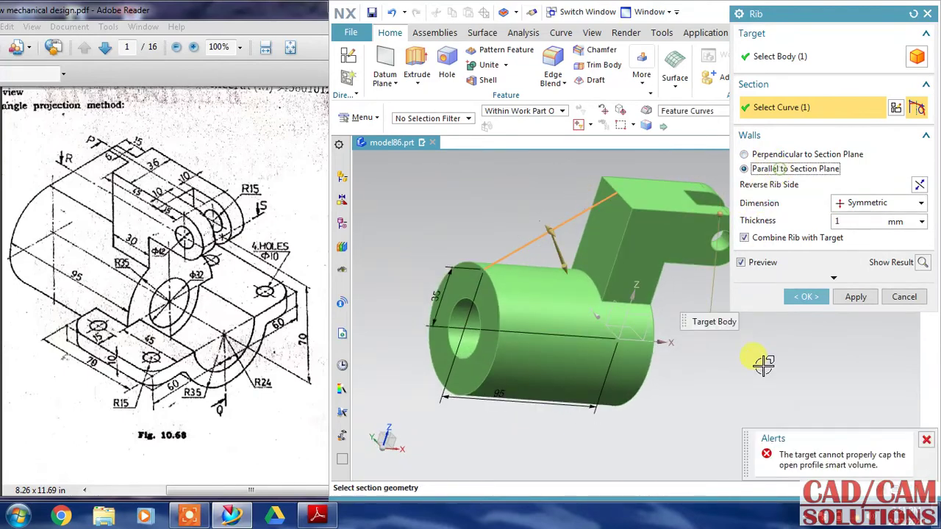
middle_click_drag(727, 363, 710, 374)
middle_click_drag(555, 250, 545, 226)
left_click(544, 213)
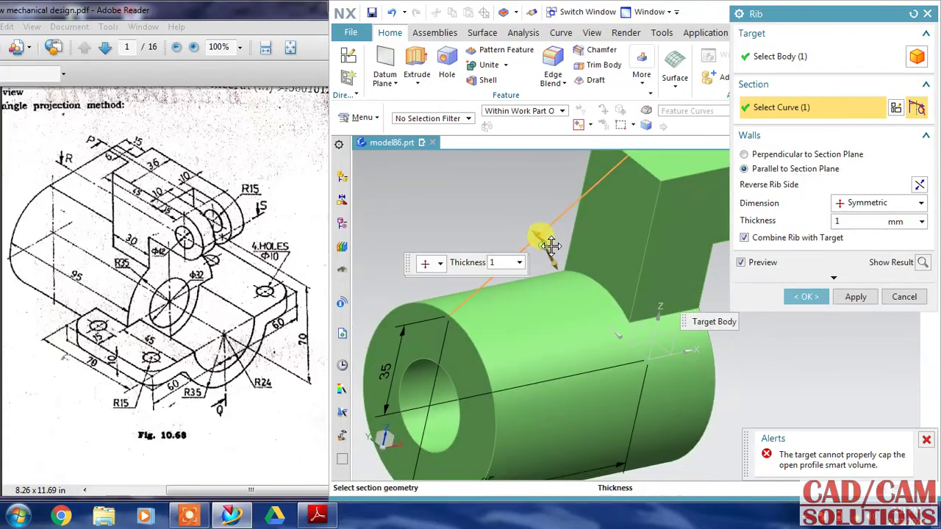
type("10")
middle_click_drag(721, 417, 708, 413)
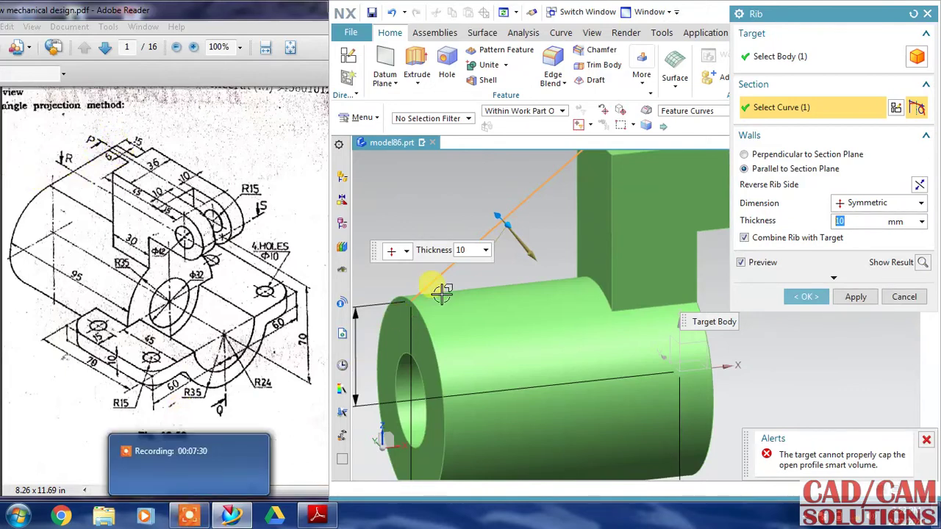
left_click(907, 297)
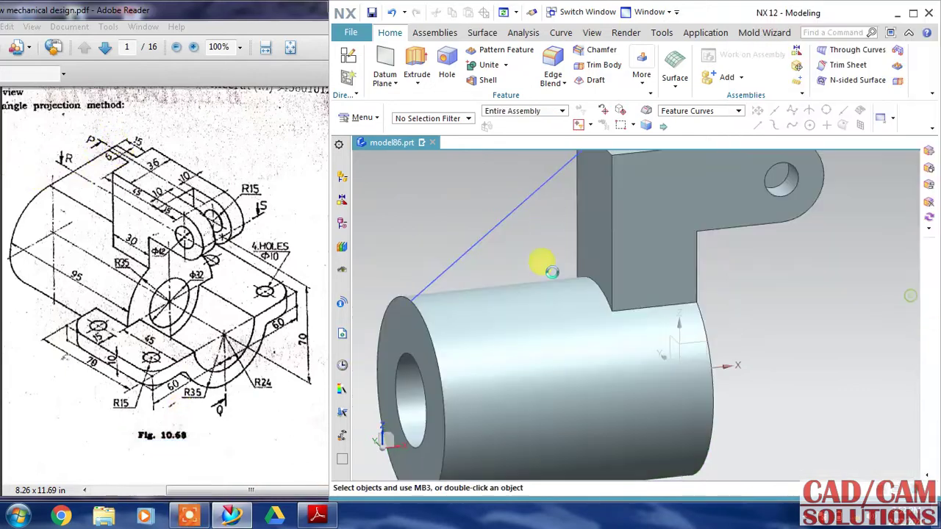
In the rib sketch, draw a 15 mm horizontal segment and a line to the cylinder's lower corner.
double_click(524, 200)
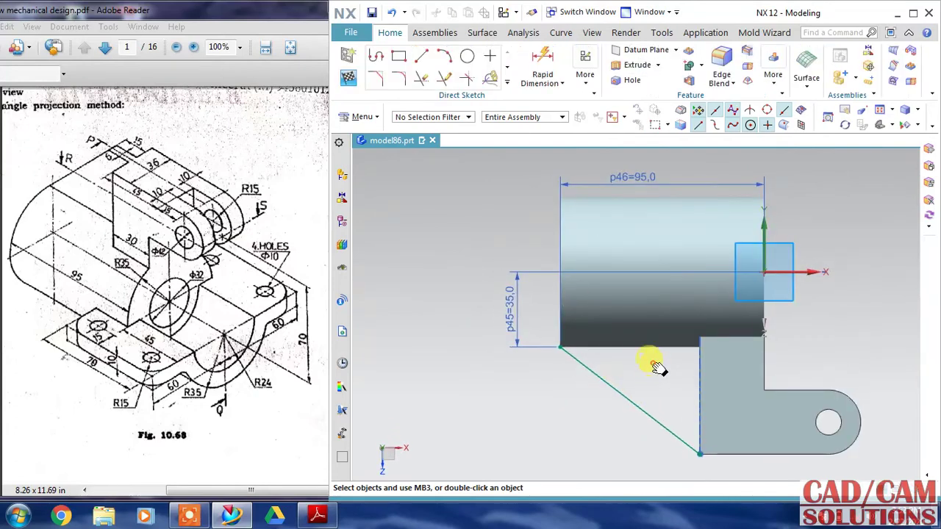
middle_click_drag(655, 361, 572, 316, "shift")
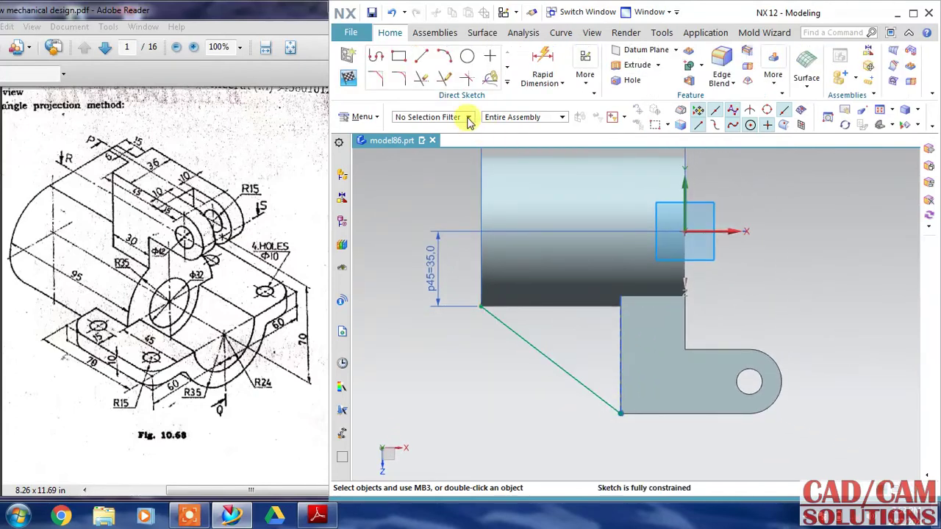
left_click(374, 59)
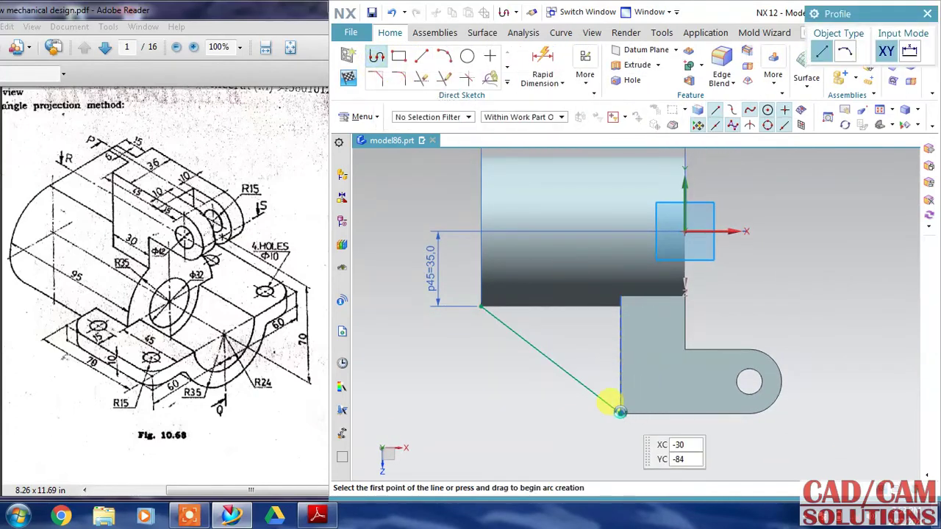
left_click(620, 413)
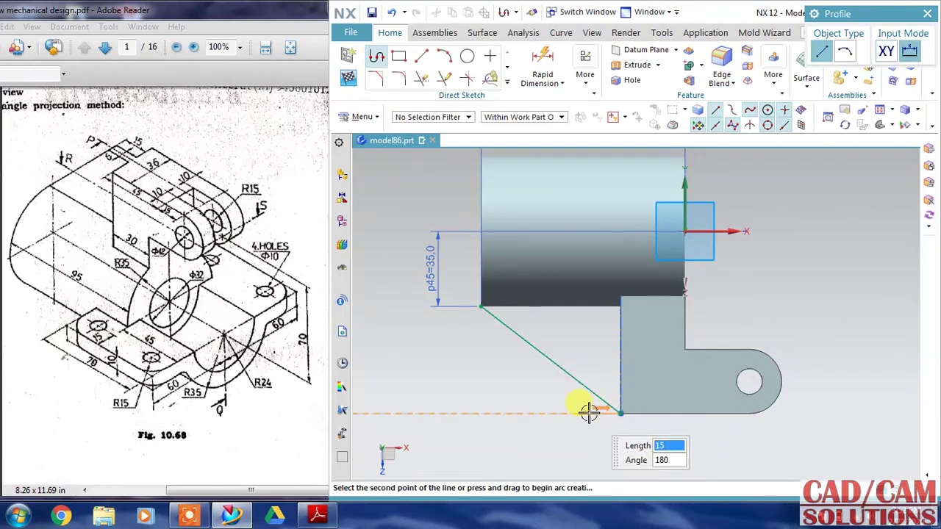
left_click(588, 413)
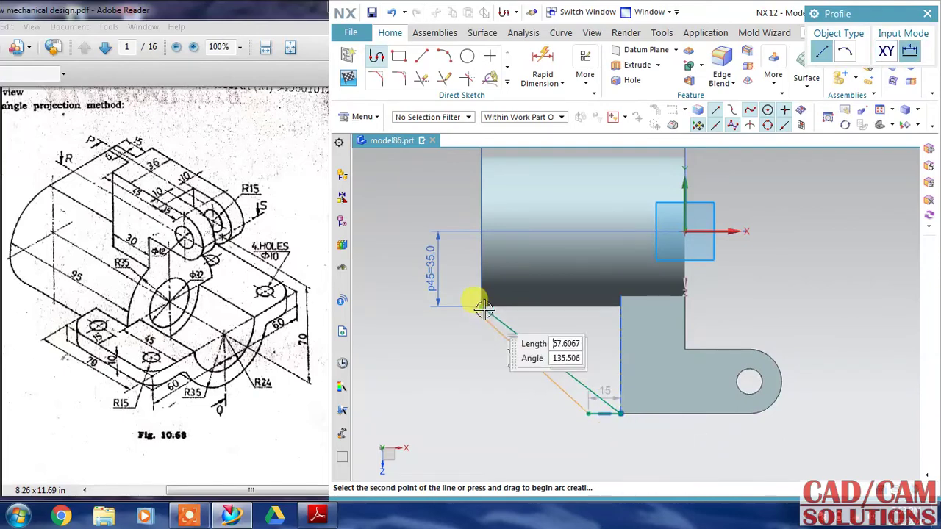
left_click(562, 323)
middle_click(560, 321)
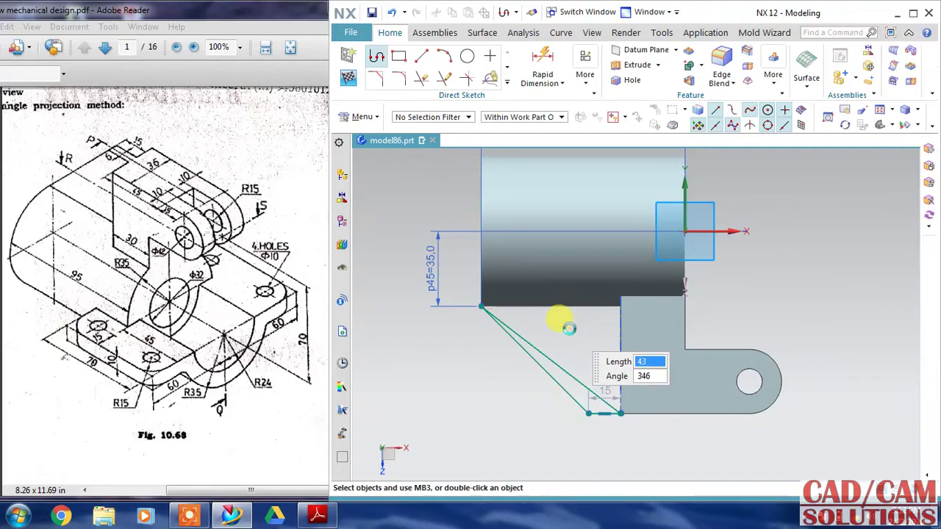
key("z")
right_click(575, 336)
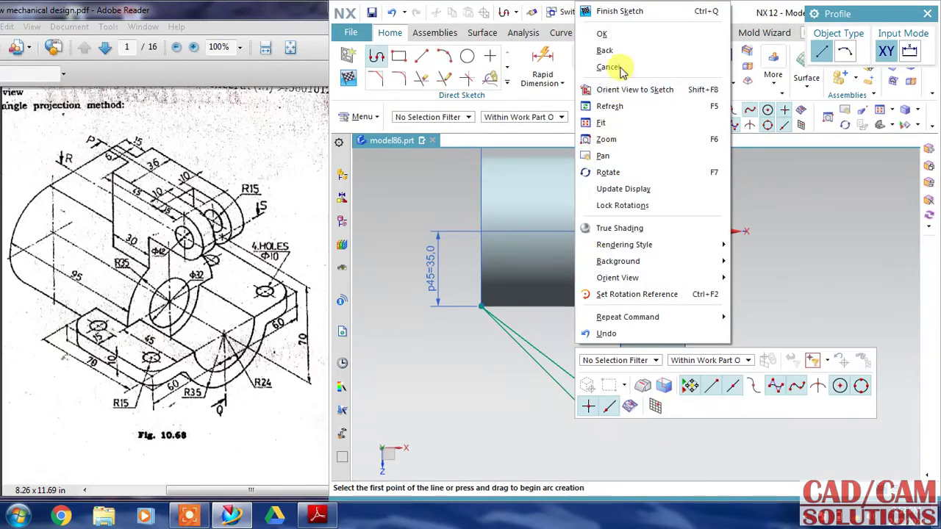
left_click(610, 34)
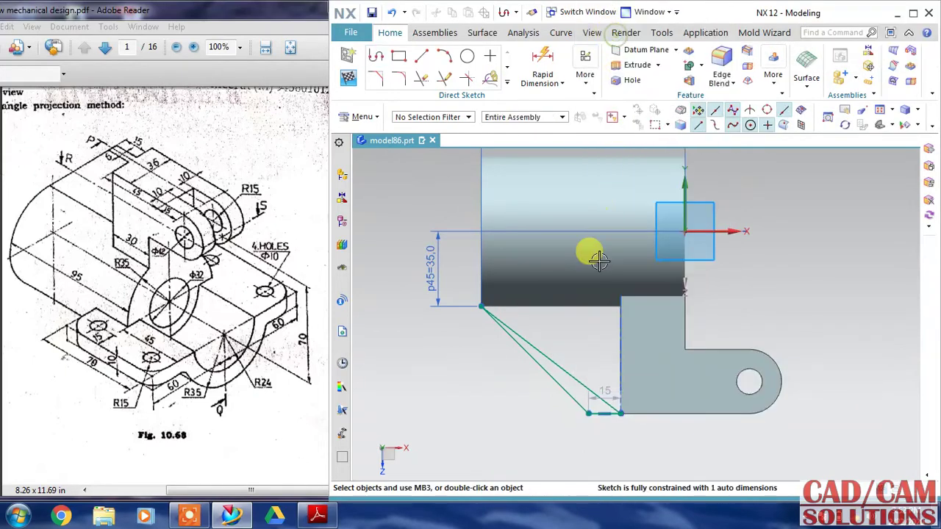
Convert the old diagonal to reference geometry, check the 15 mm dimension, and finish the sketch.
right_click(573, 374)
left_click(643, 210)
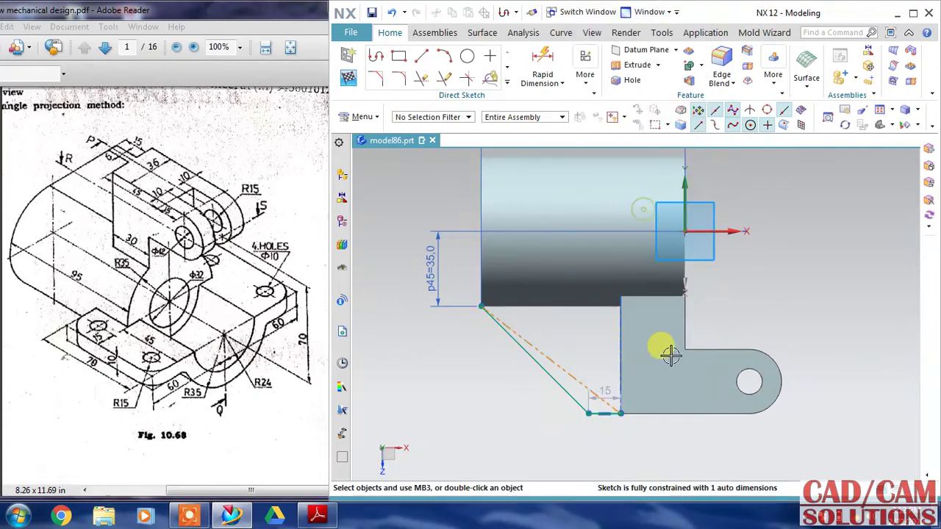
left_click(607, 389)
left_click(607, 390)
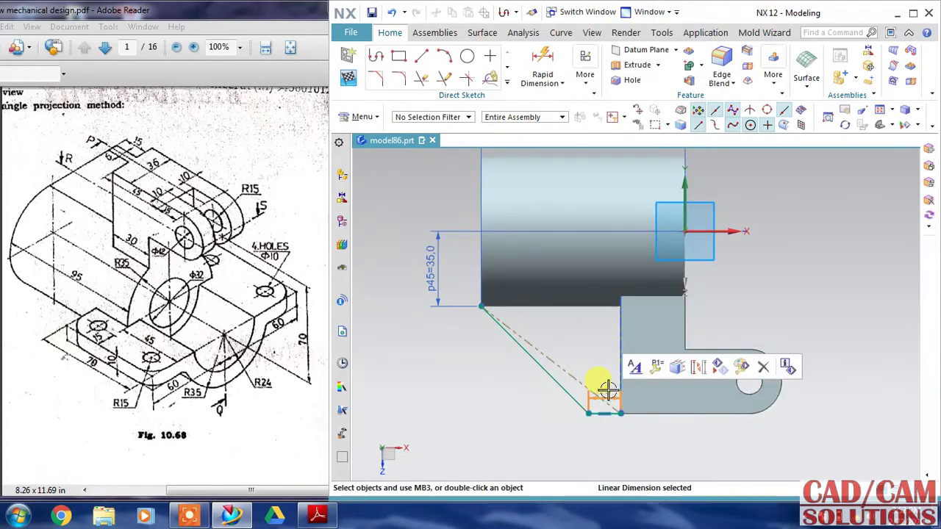
double_click(607, 390)
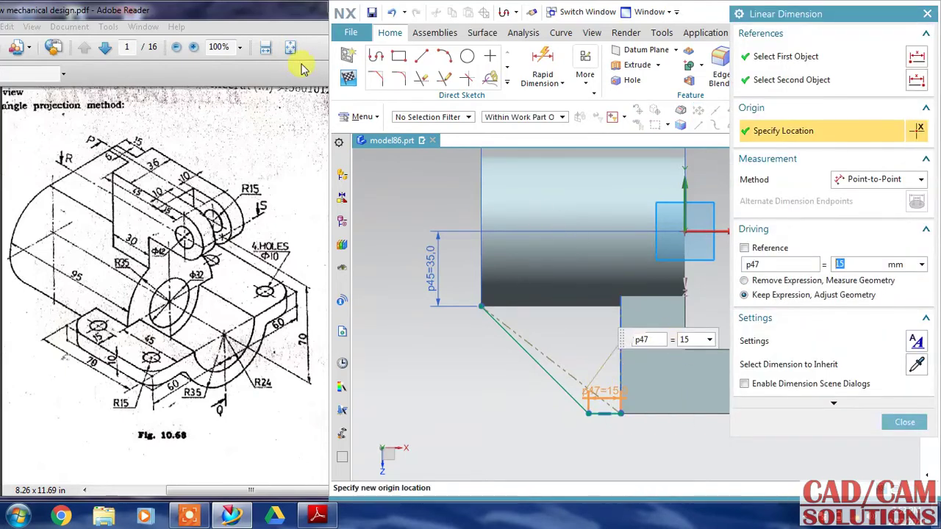
left_click(348, 81)
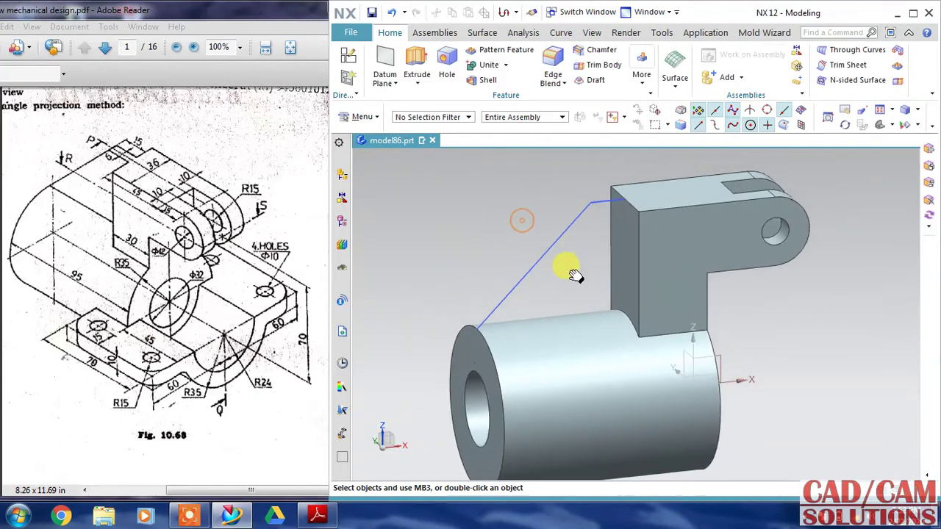
left_click(644, 74)
left_click(664, 188)
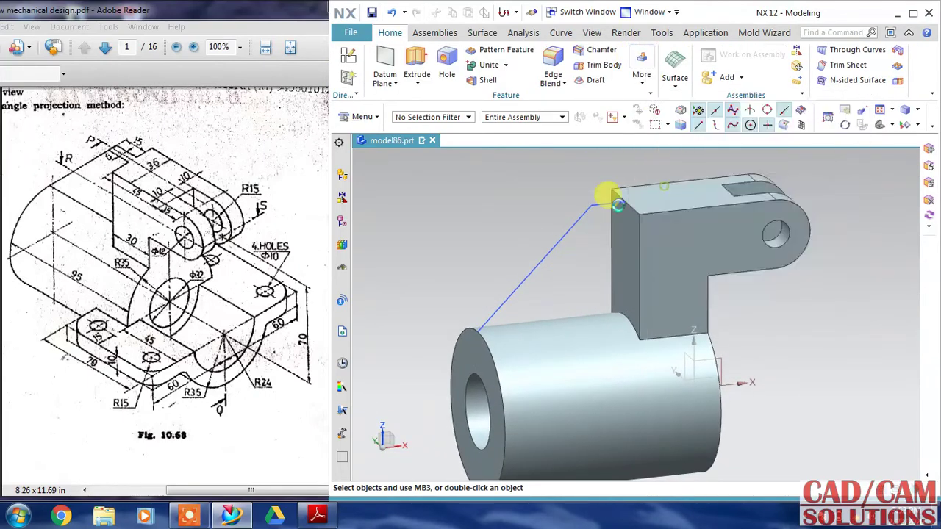
left_click(565, 228)
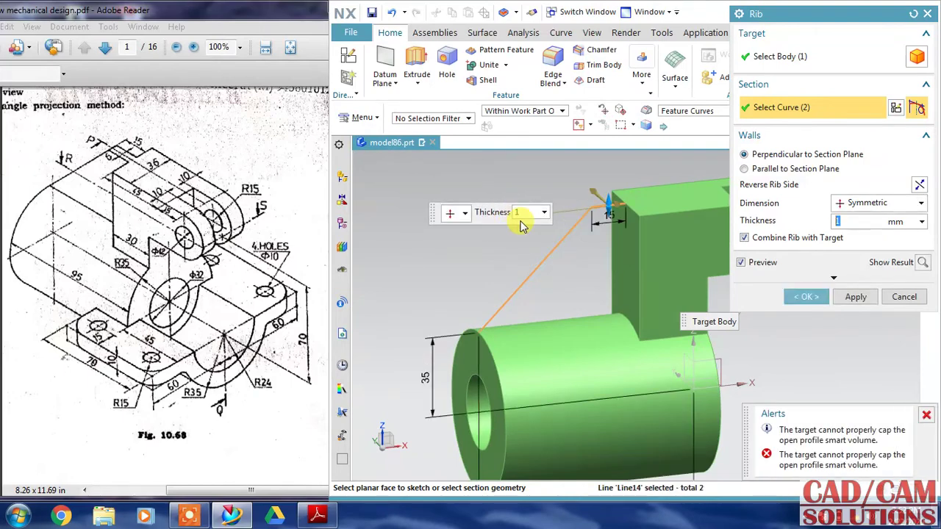
left_click(800, 170)
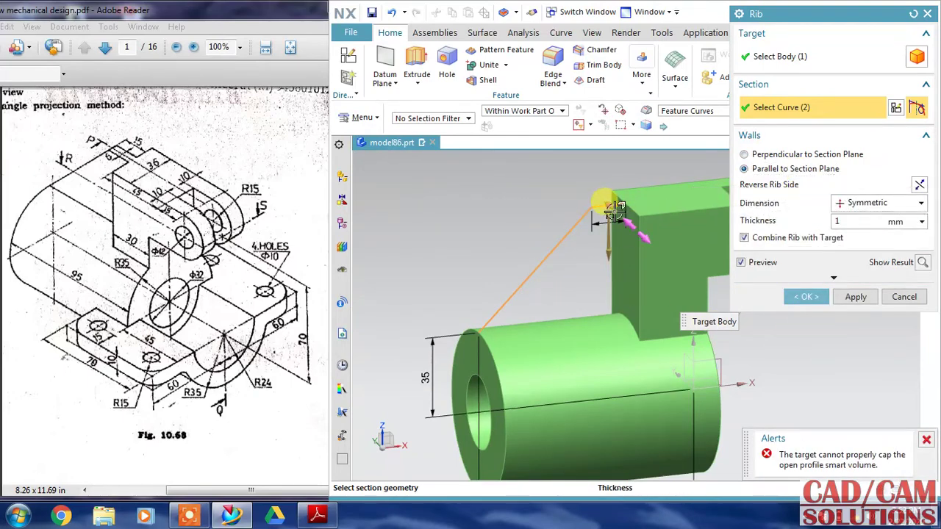
left_click_drag(614, 210, 610, 200)
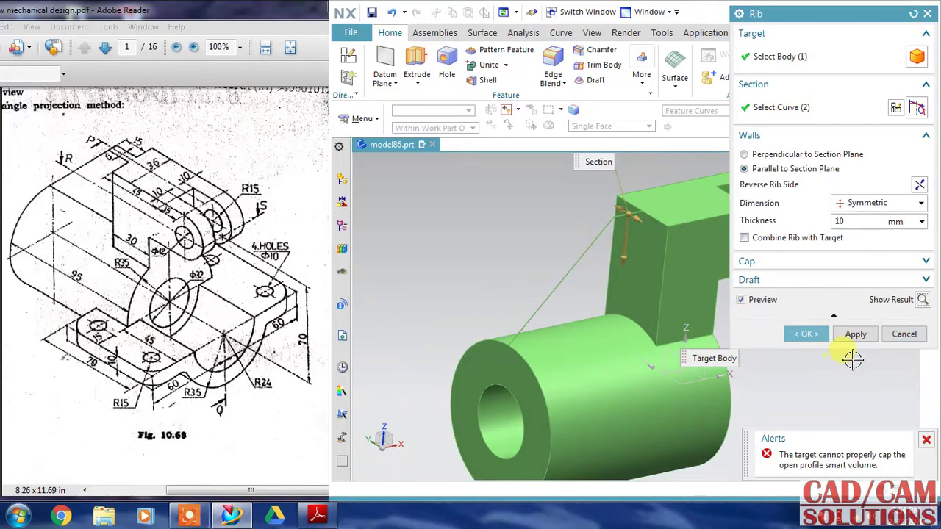
left_click(892, 342)
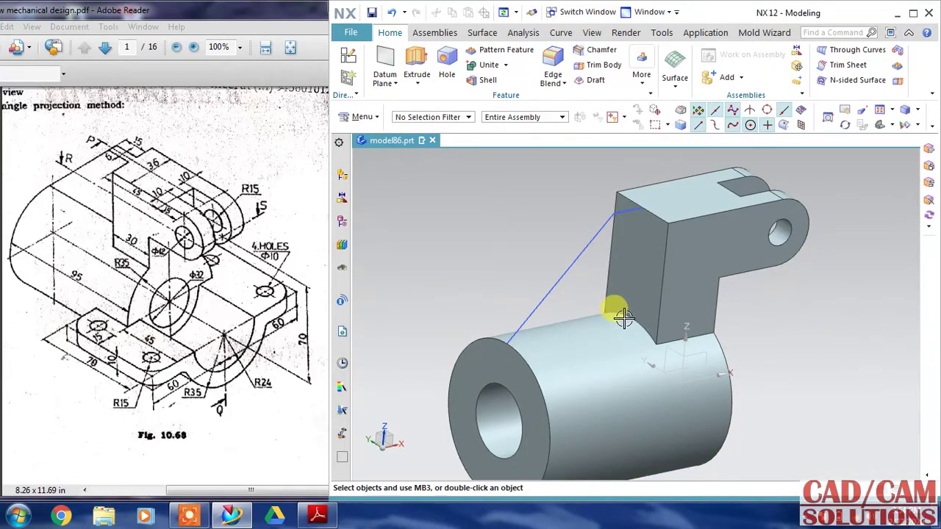
Add a 65 mm line from the cylinder's lower-left edge to the lug edge and finish the sketch.
double_click(573, 268)
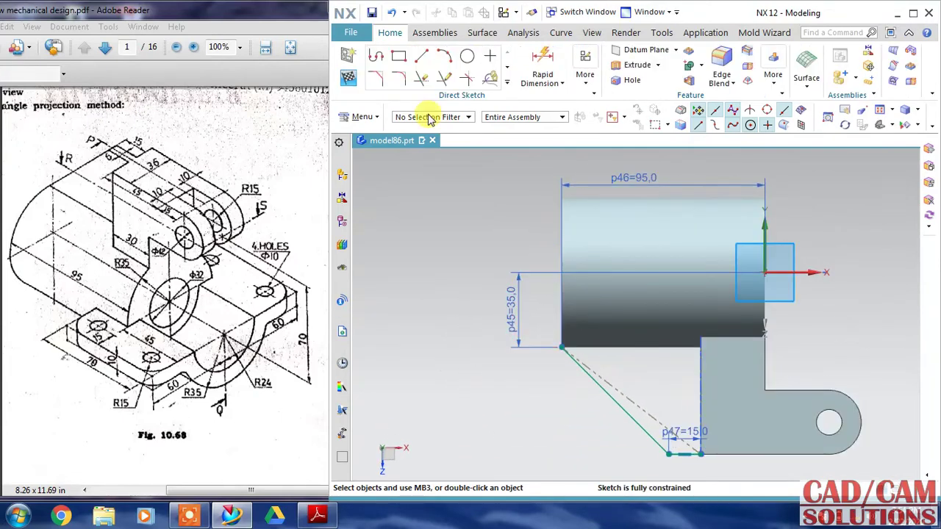
left_click(375, 57)
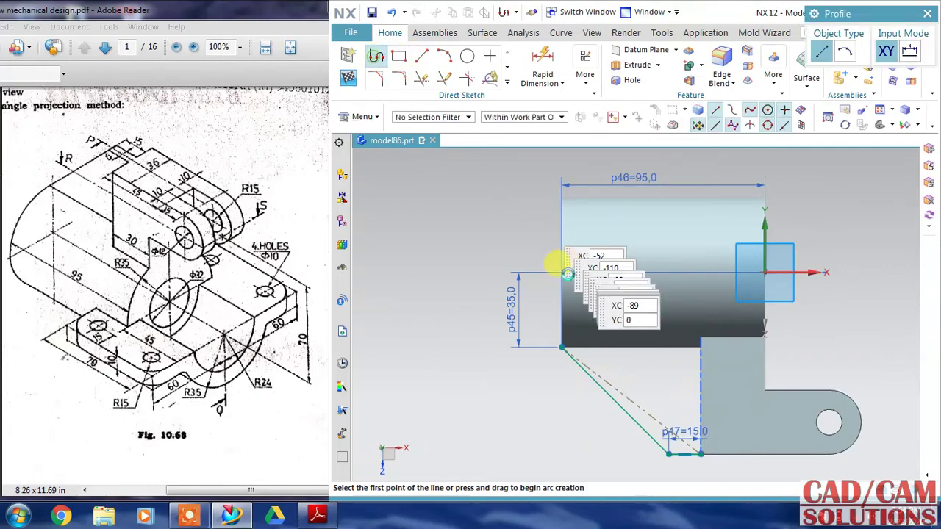
left_click(561, 344)
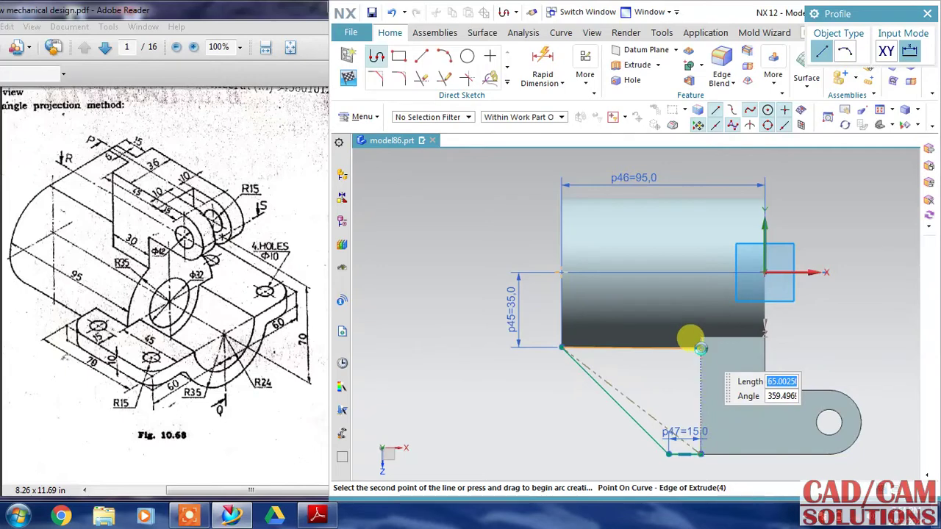
left_click(700, 347)
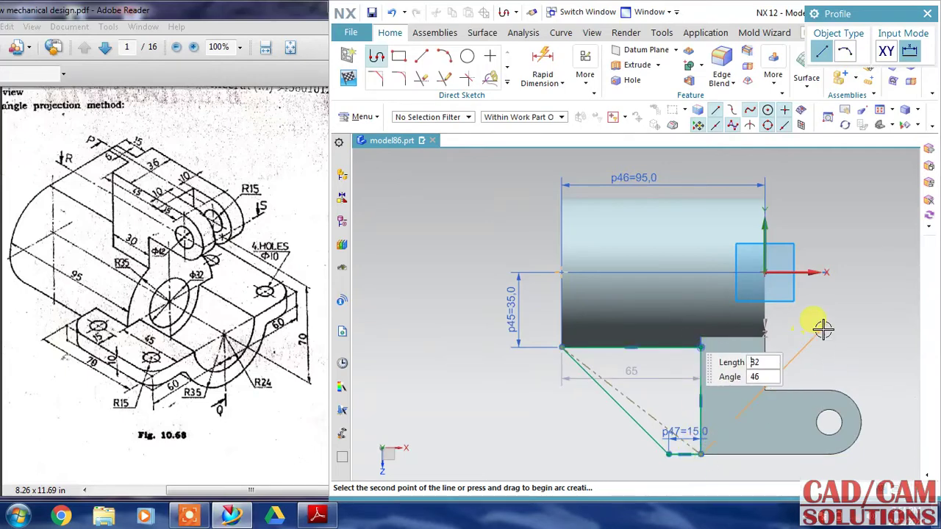
key("Escape")
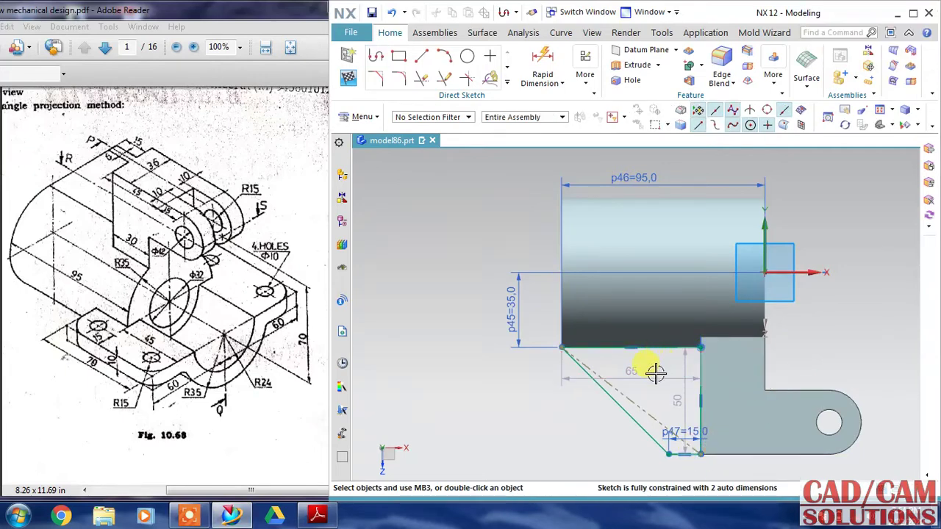
left_click(347, 78)
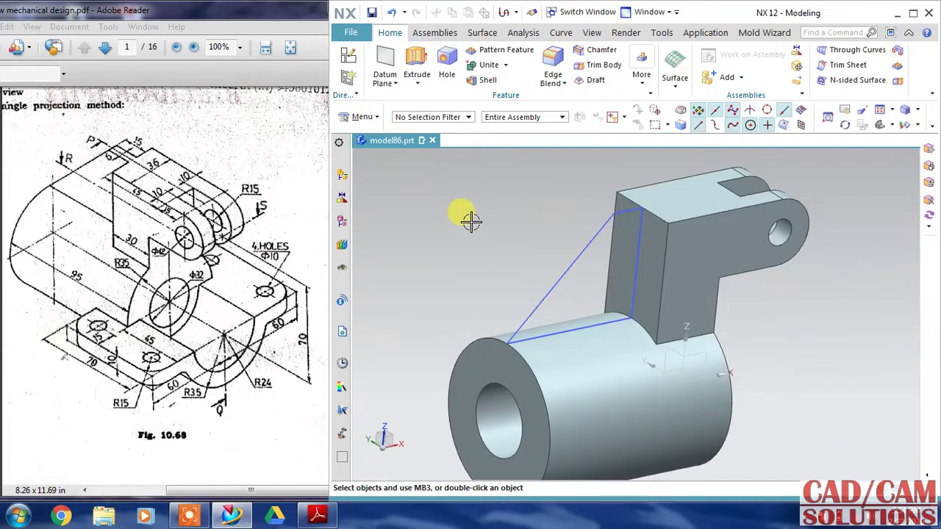
Extrude the rib outline symmetrically 3 mm, switching Boolean to None after the error.
left_click(417, 63)
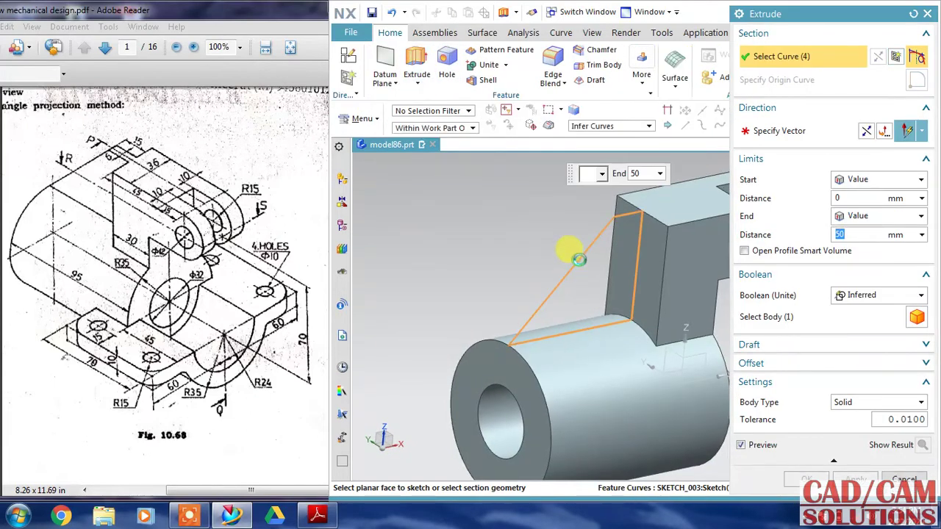
left_click(871, 181)
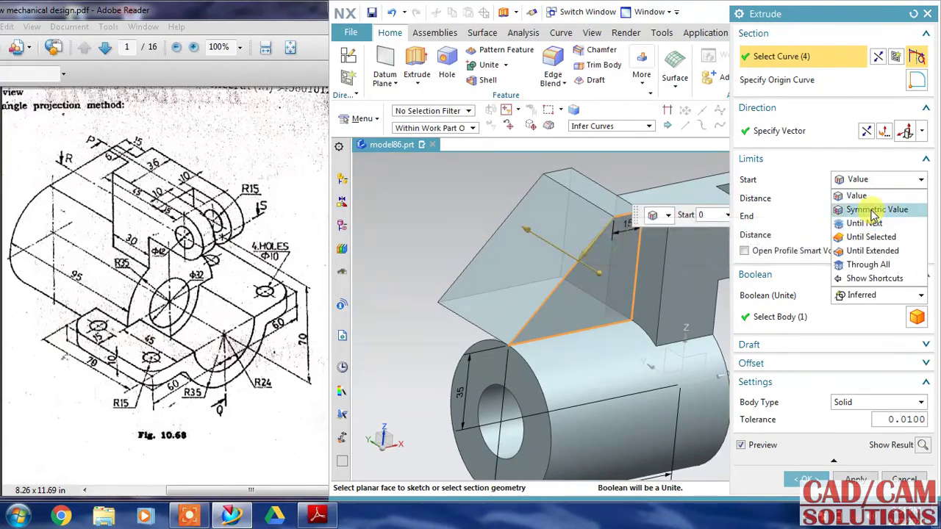
left_click(874, 210)
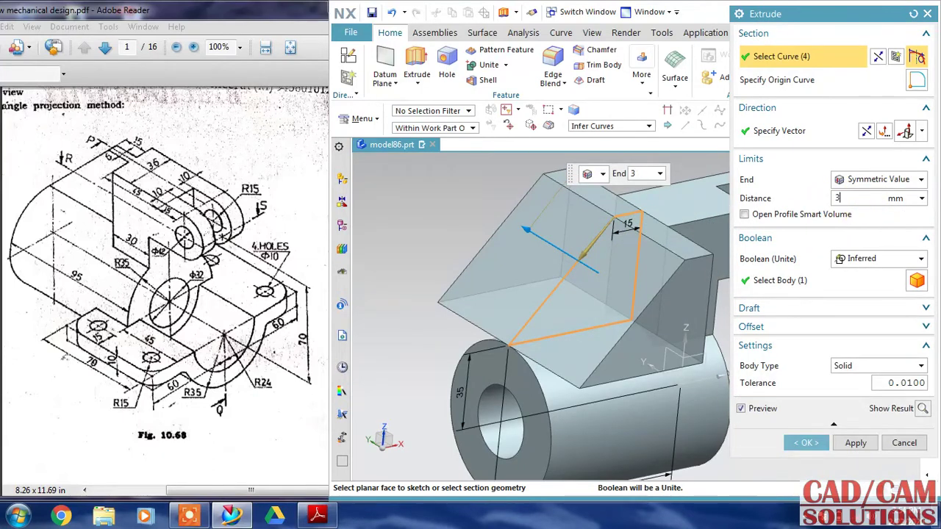
key("Return")
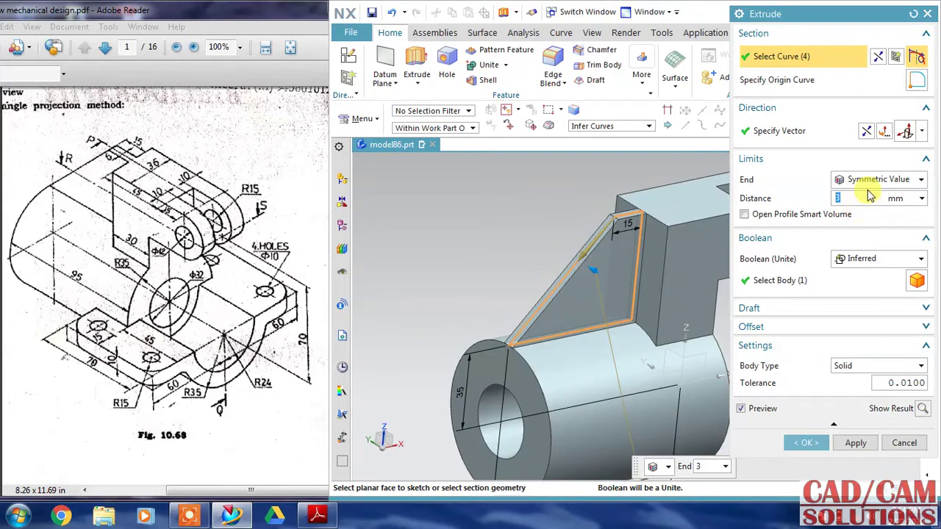
left_click(807, 444)
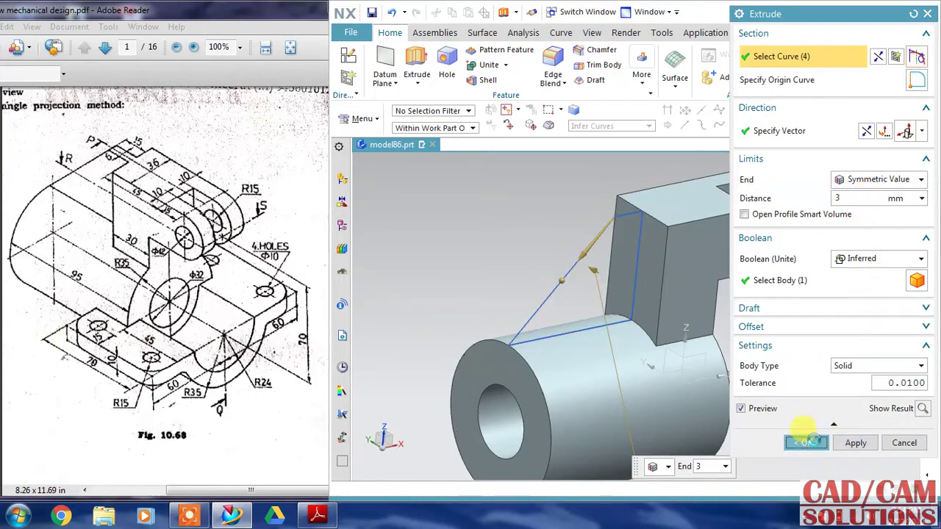
left_click(635, 275)
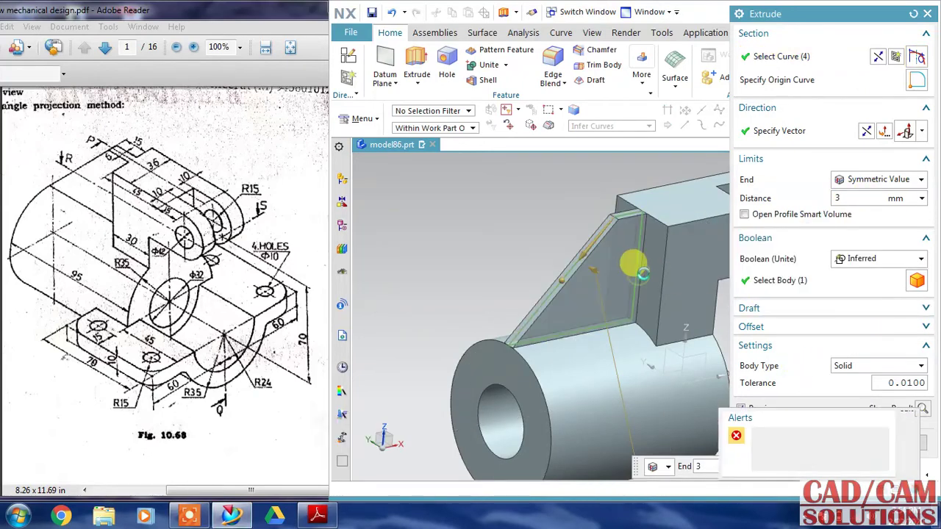
left_click(879, 258)
left_click(860, 273)
left_click(806, 419)
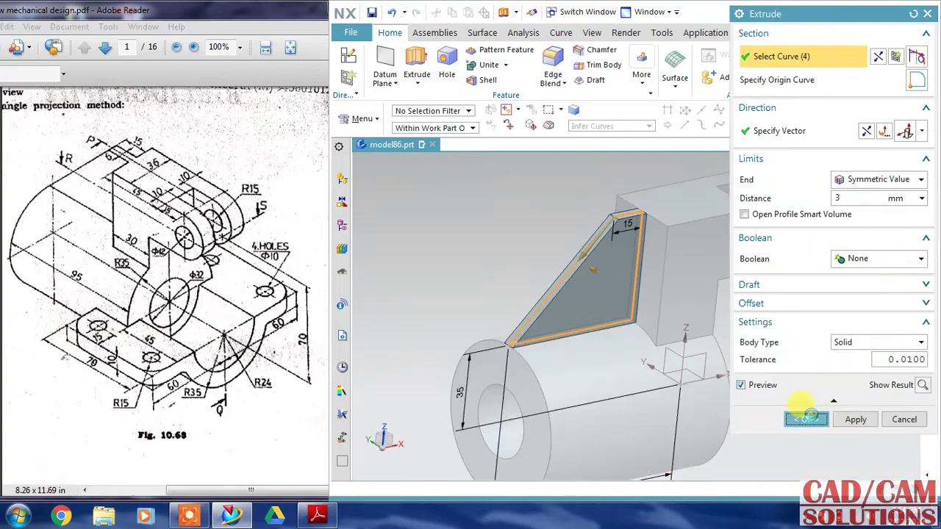
middle_click_drag(796, 332, 789, 311)
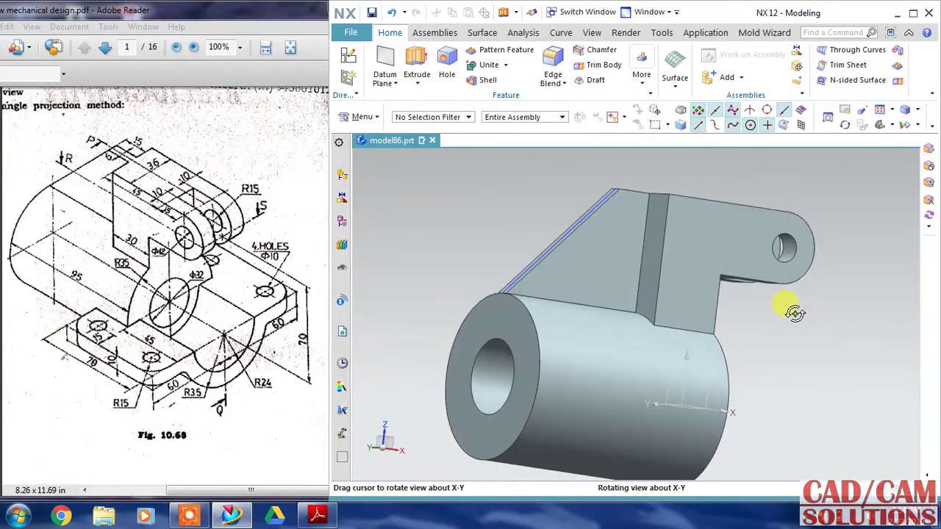
Move the rib's lower face 1 mm with Move Face so it reaches the cylinder.
scroll(474, 292, "up", 4)
scroll(474, 293, "up", 3)
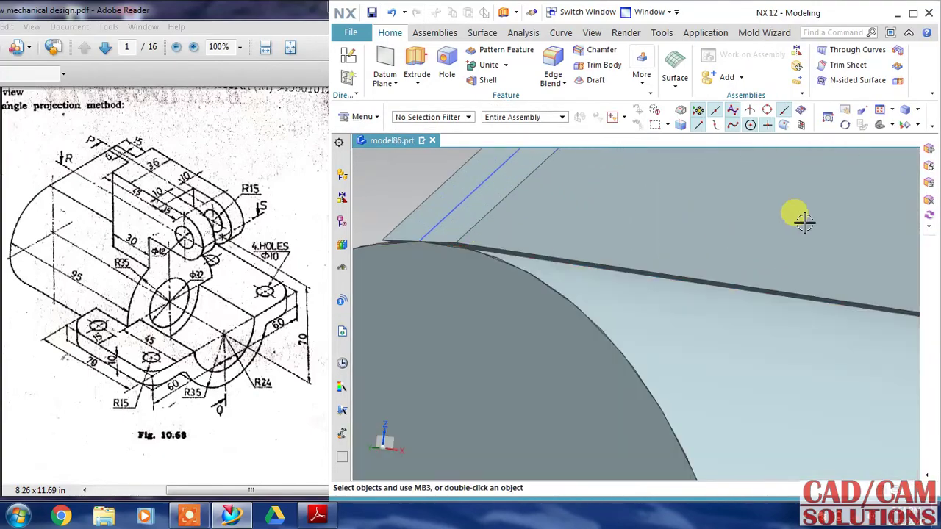
left_click(929, 156)
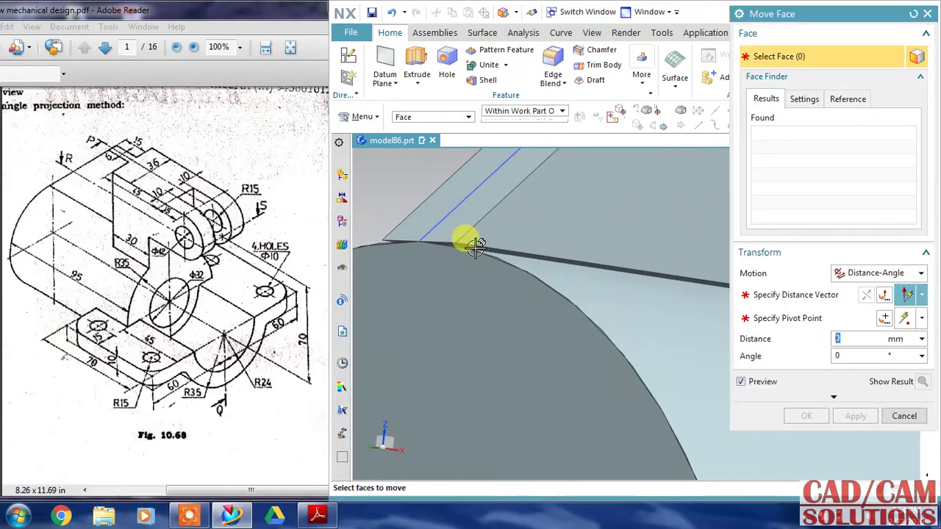
left_click(500, 266)
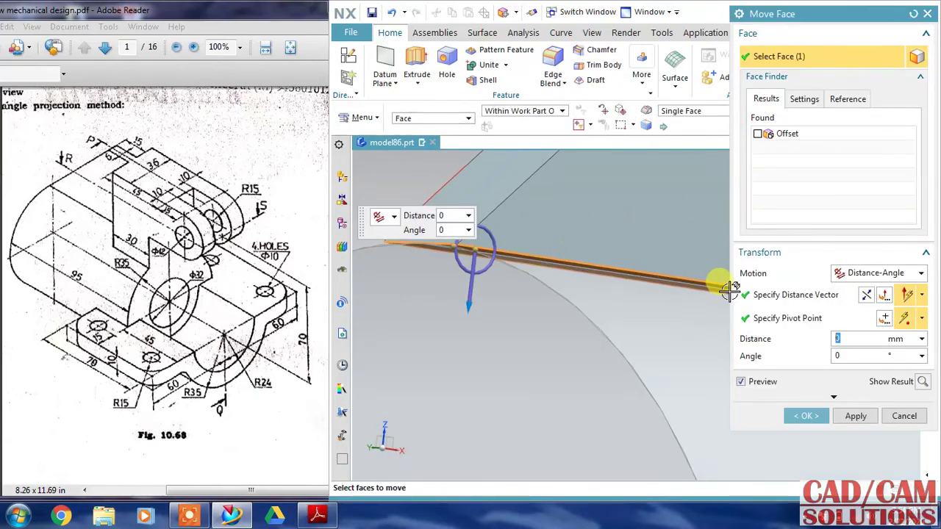
type("1")
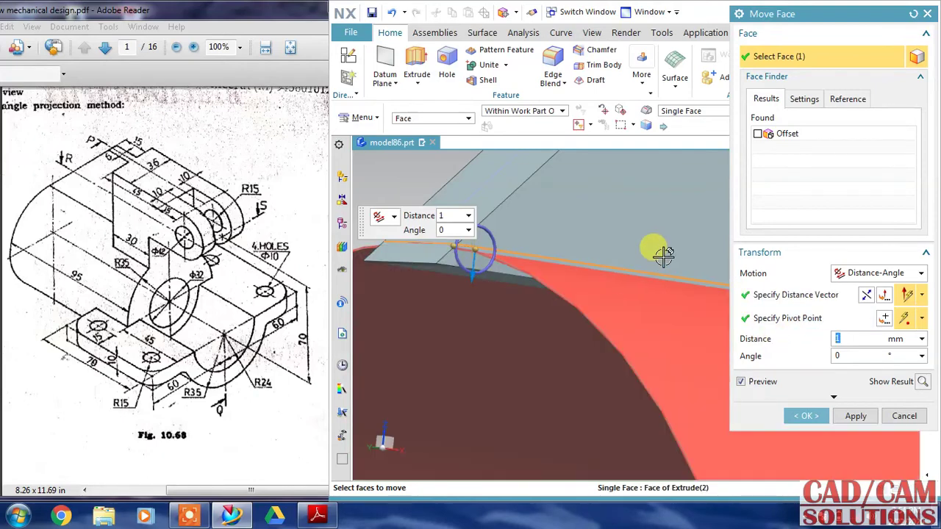
middle_click_drag(655, 252, 662, 273)
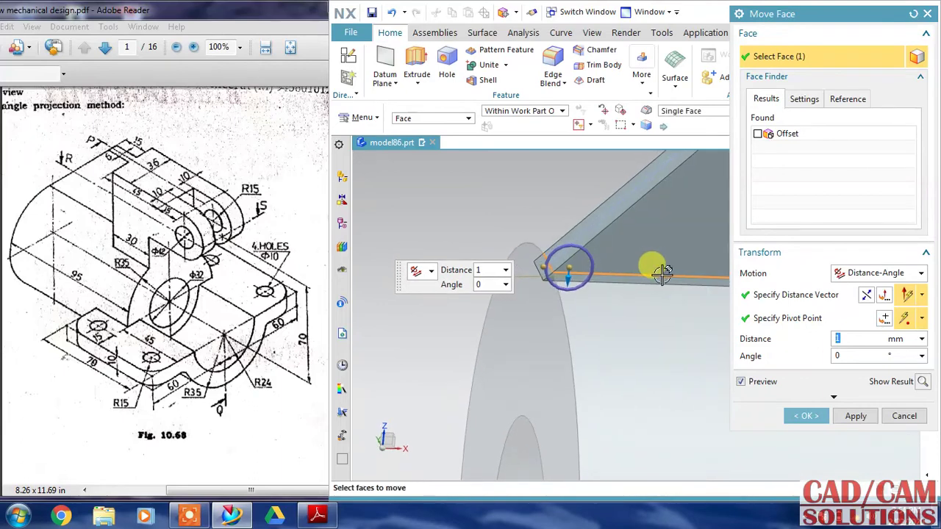
left_click(803, 415)
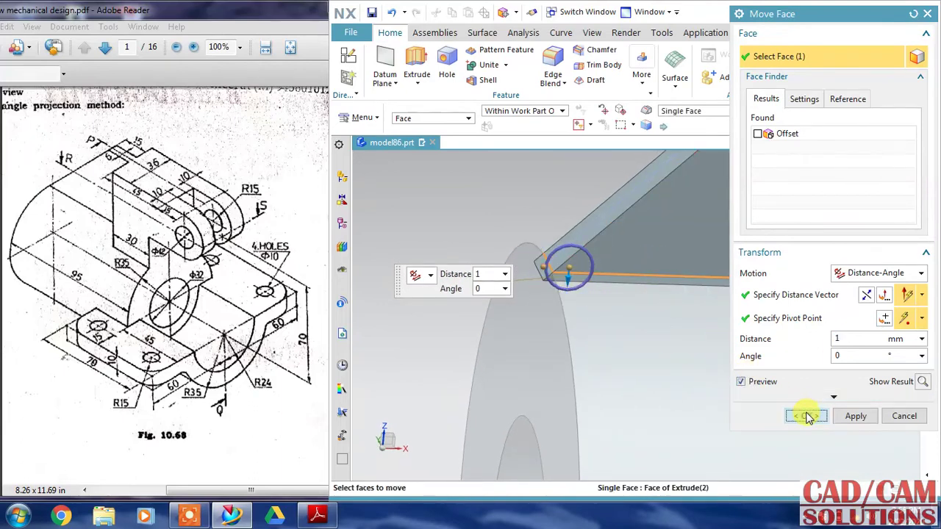
scroll(476, 228, "down", 2)
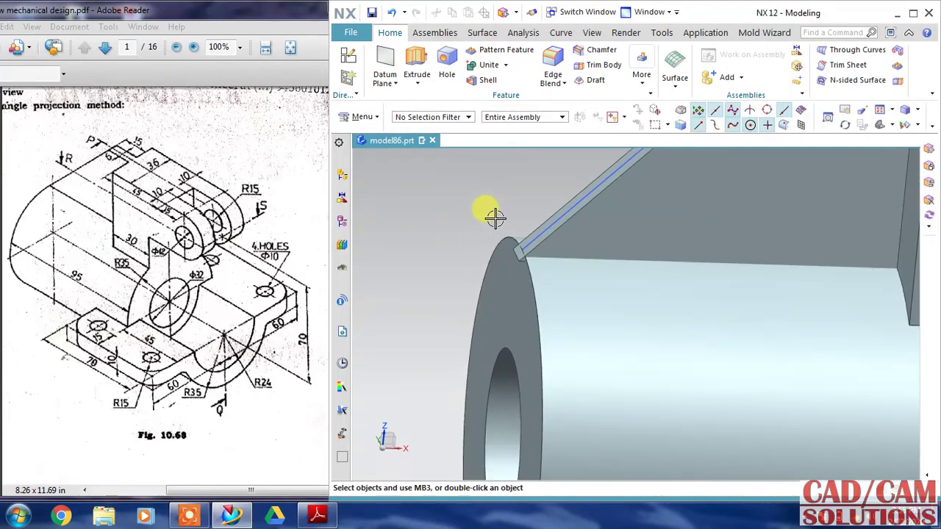
Extrude the cylinder's circular end edge 3 mm, subtracting it from the rib body.
left_click(416, 64)
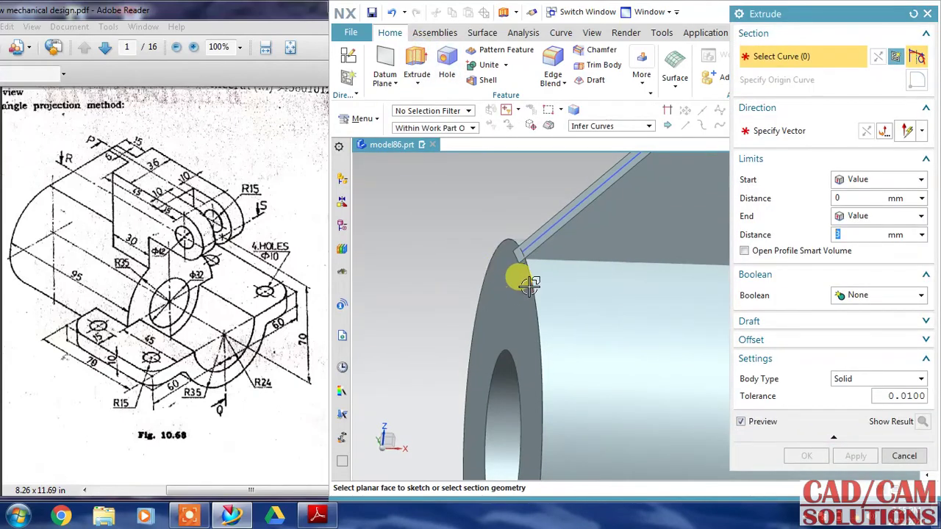
left_click(498, 264)
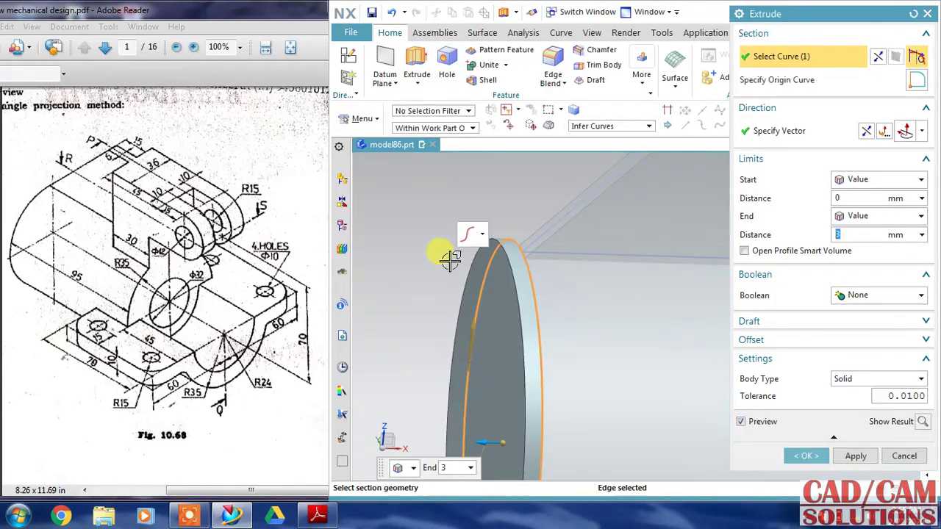
left_click(871, 296)
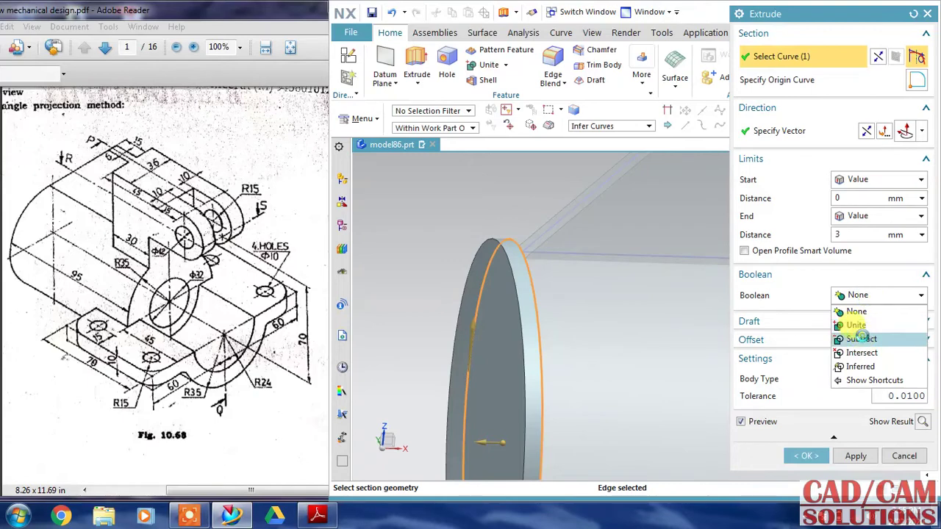
left_click(860, 335)
left_click(608, 220)
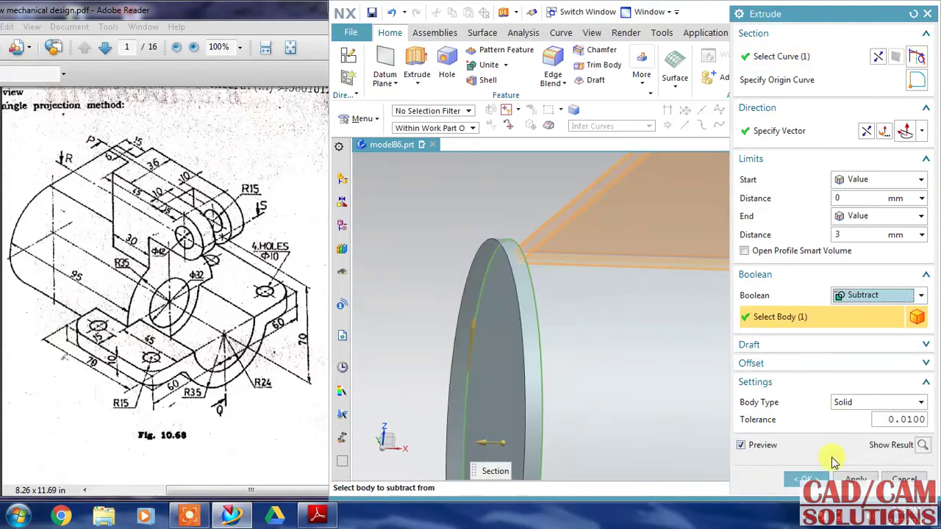
left_click(806, 478)
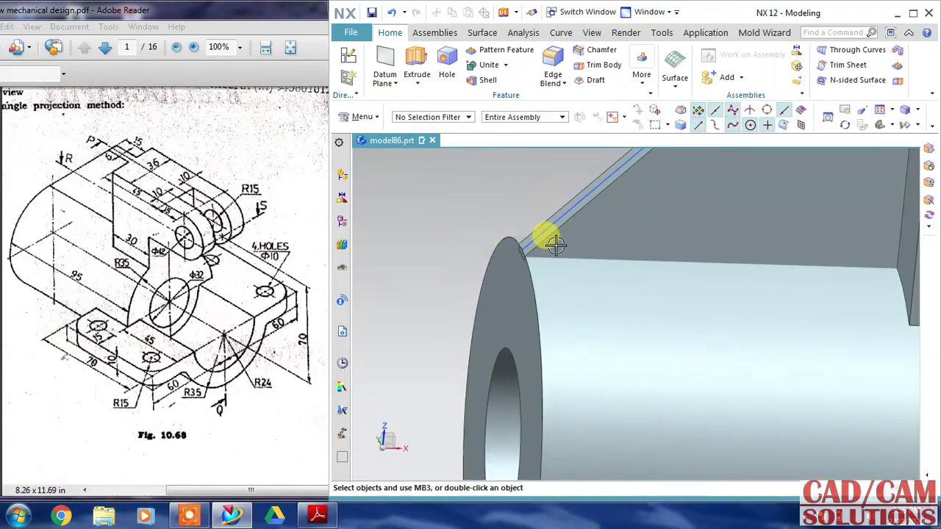
Unite the cylinder as target with the upper block as tool.
left_click(468, 67)
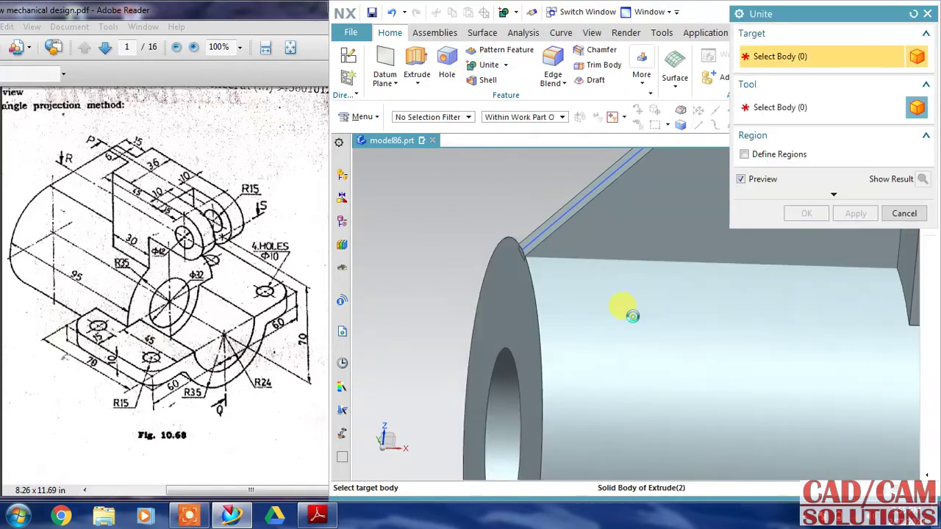
left_click(624, 309)
left_click(629, 238)
left_click(823, 214)
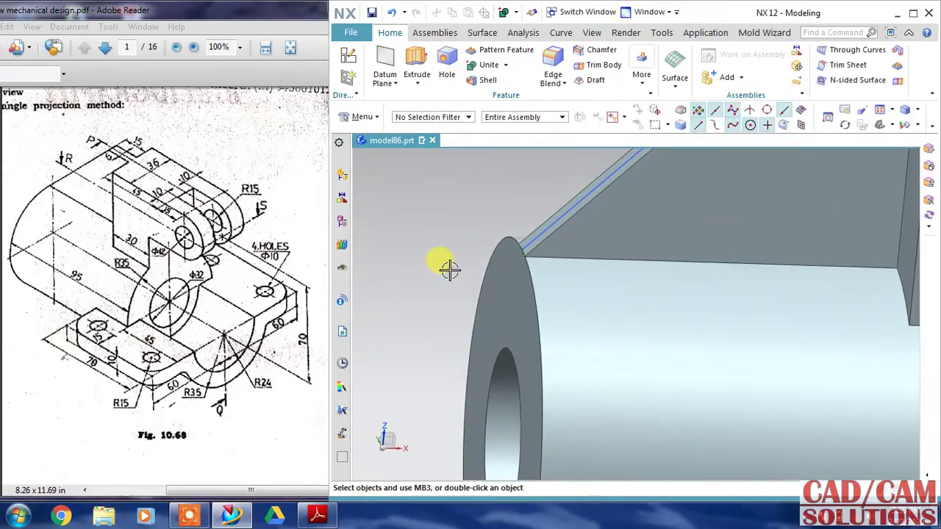
Orbit the united part for an overall view and begin a new datum plane.
scroll(434, 268, "up", 5)
middle_click_drag(526, 279, 504, 279)
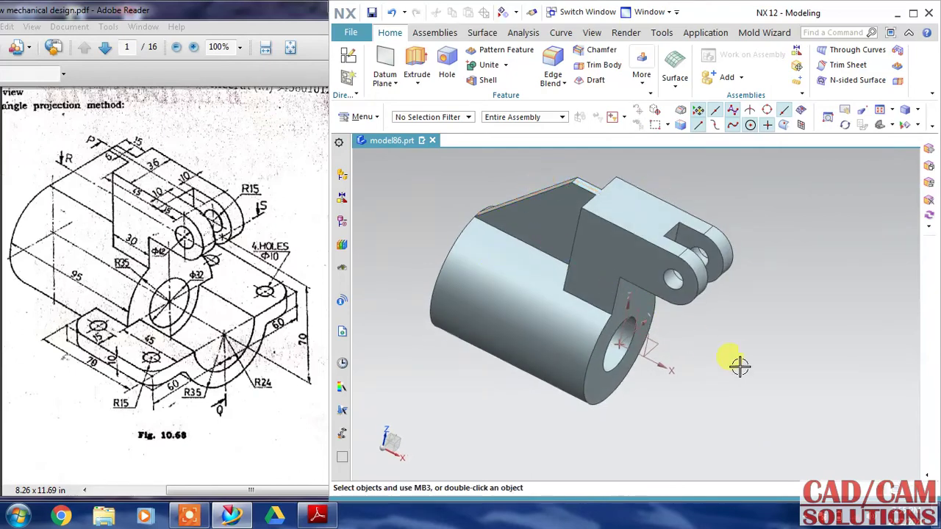
middle_click_drag(740, 365, 725, 335)
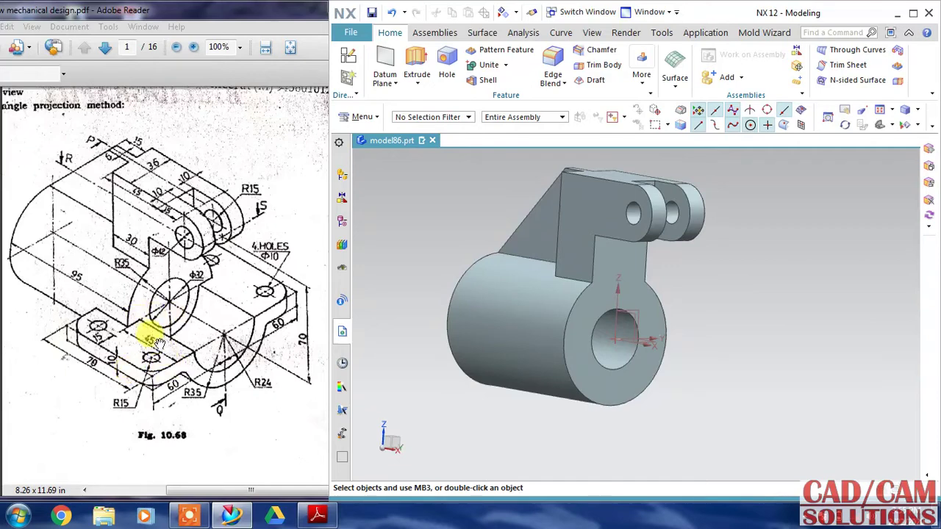
left_click(384, 63)
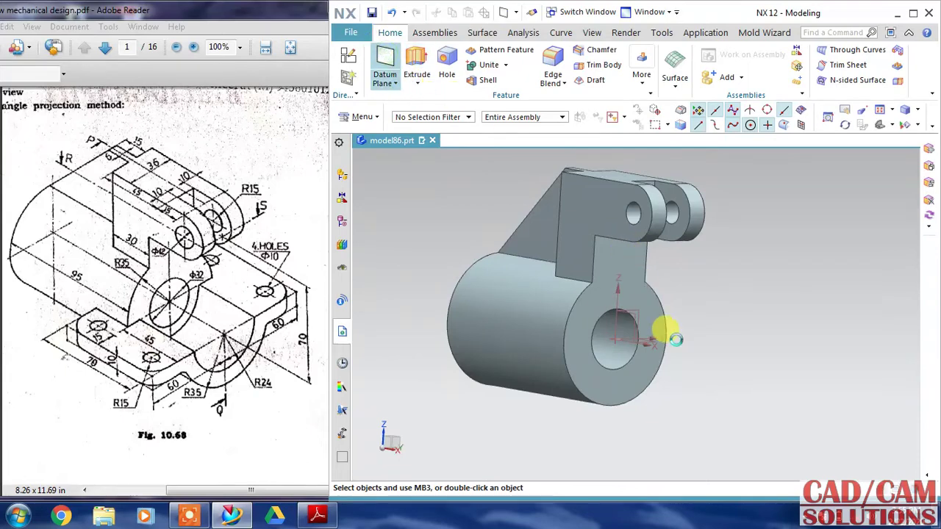
Create a datum plane offset 45 mm from the YZ plane.
left_click(635, 320)
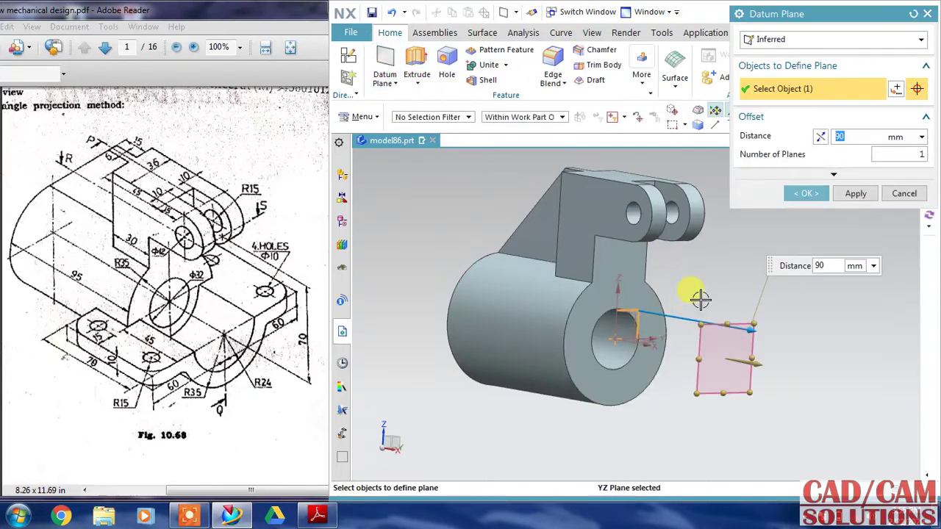
key("Return")
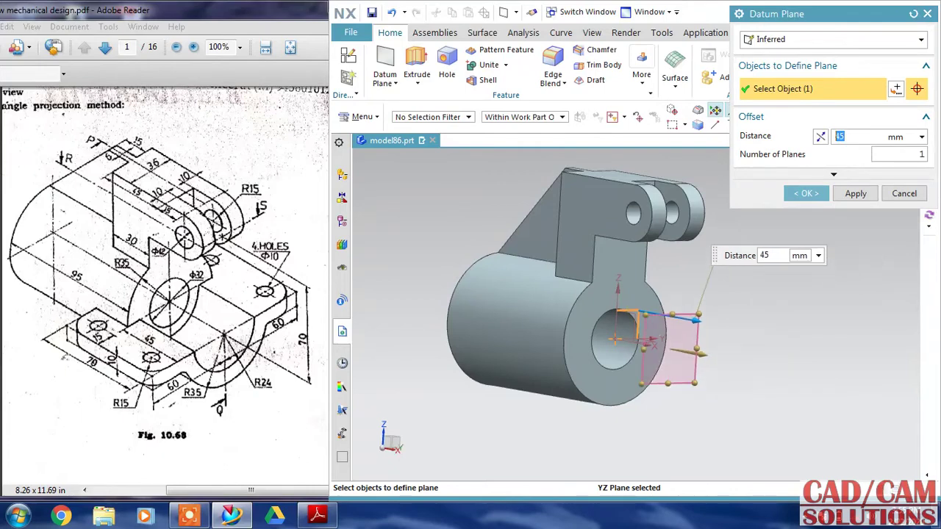
left_click(808, 193)
middle_click_drag(702, 272, 686, 281)
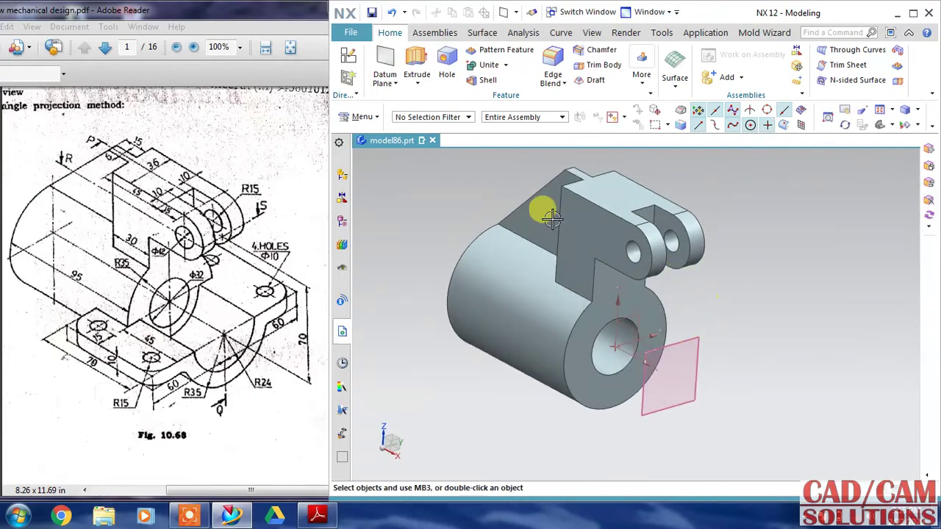
Start SKETCH_004 on the 45 mm offset datum plane with the inferred orientation.
left_click(348, 60)
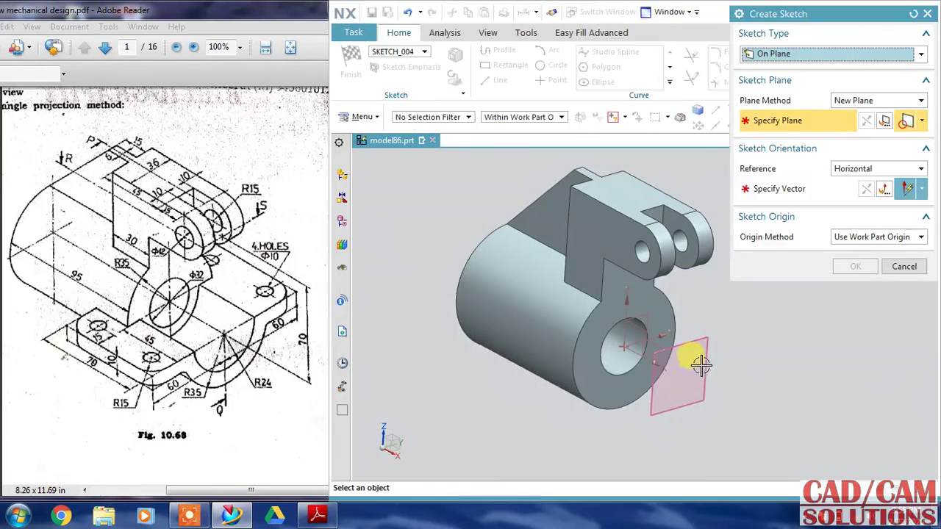
left_click(702, 363)
left_click(675, 303)
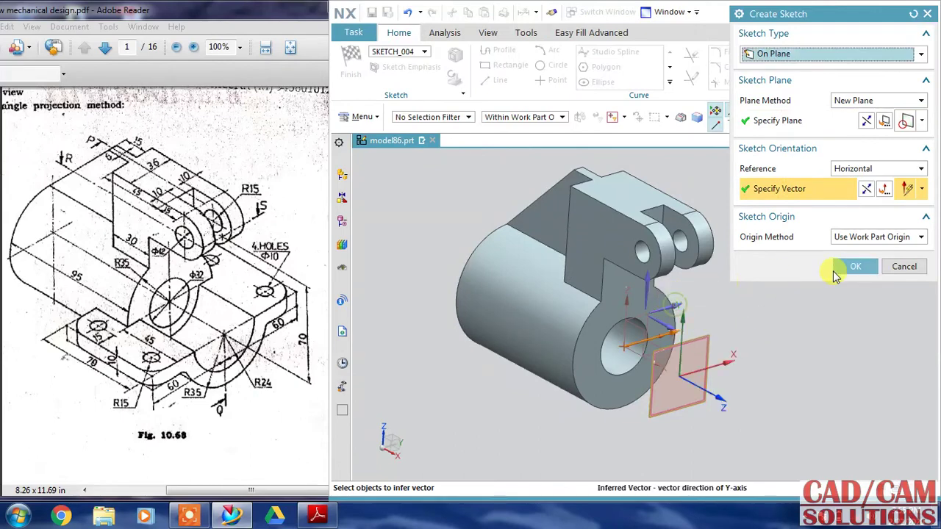
left_click(838, 269)
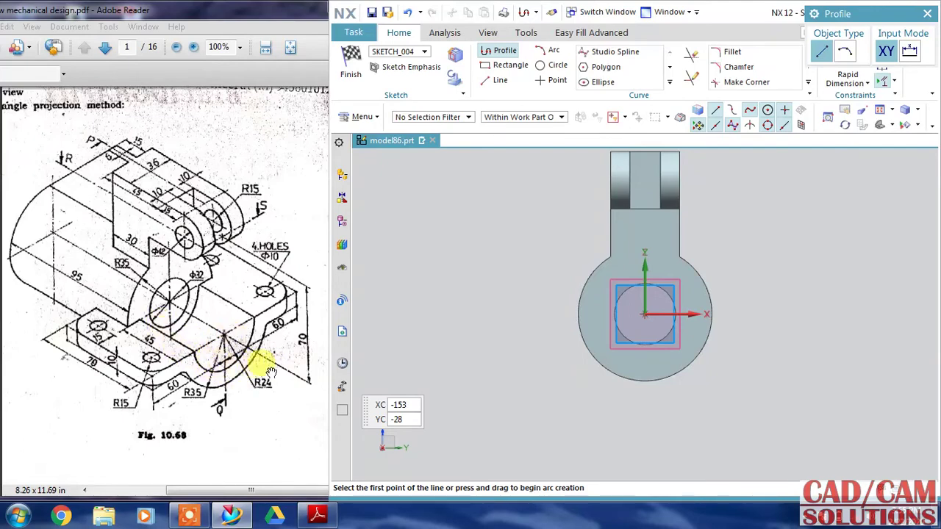
Sketch concentric circles at the sketch origin with diameters 70 and 48.
left_click(553, 65)
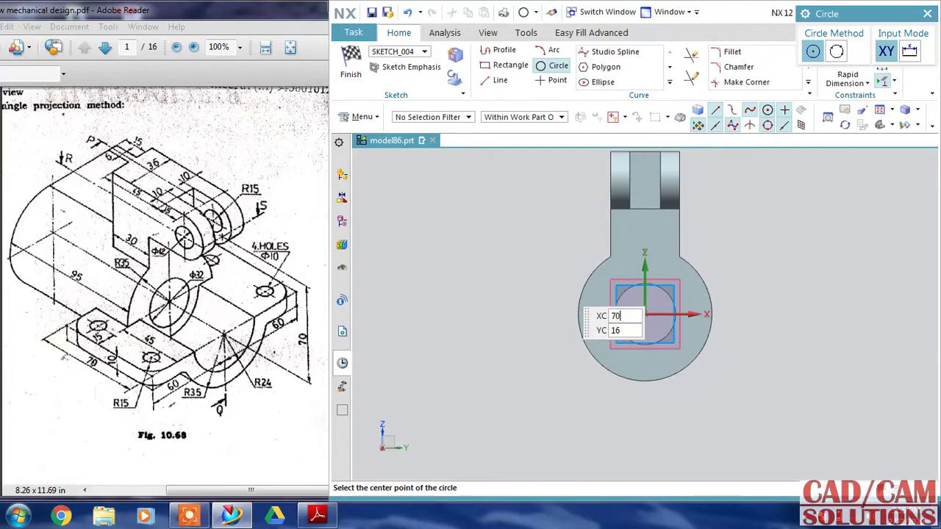
key("Escape")
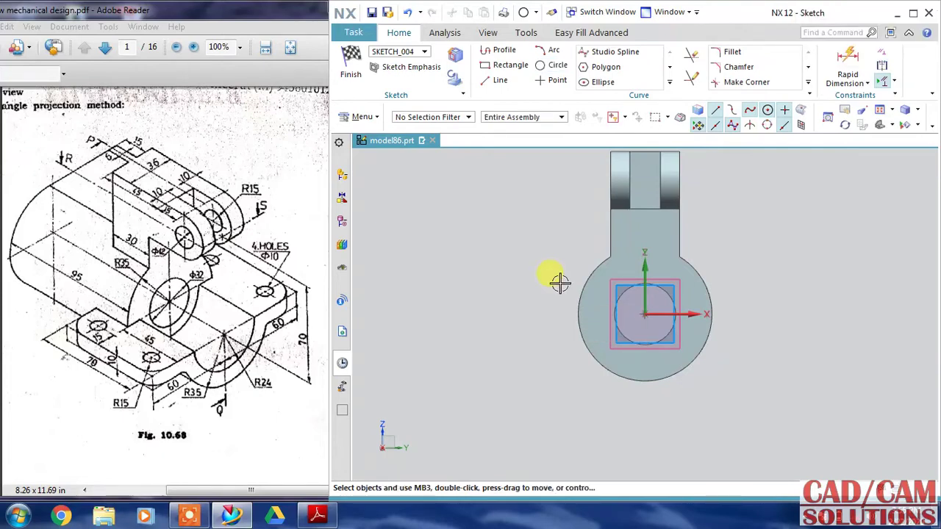
left_click(552, 65)
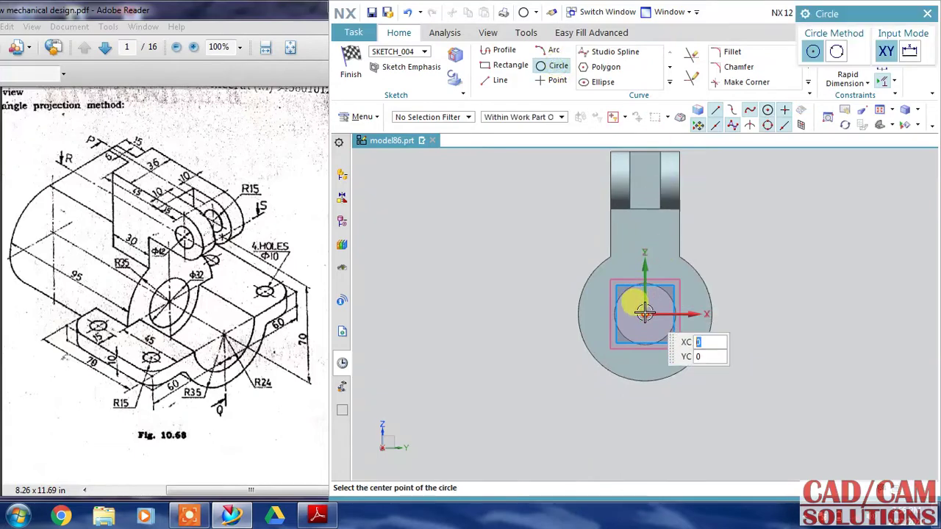
left_click(644, 313)
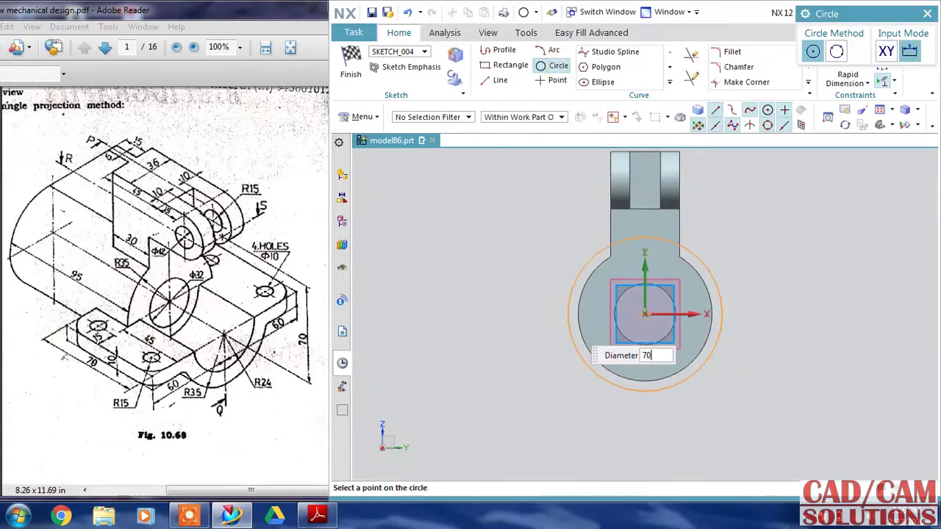
type("70")
key("Return")
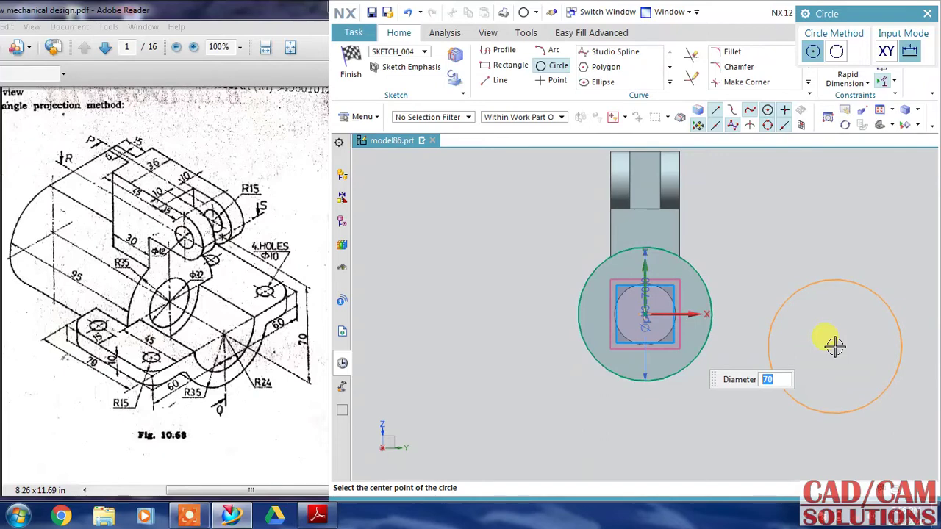
key("Return")
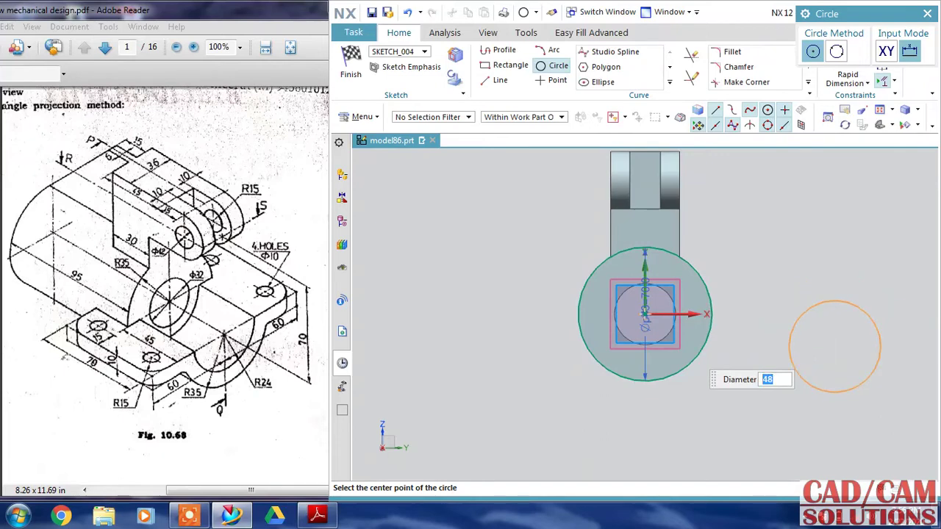
left_click(710, 322)
key("Escape")
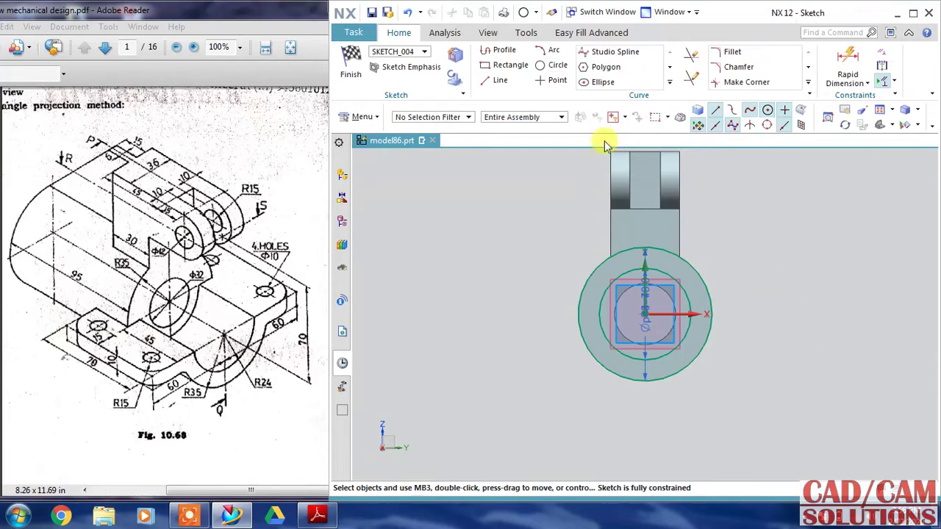
left_click(494, 80)
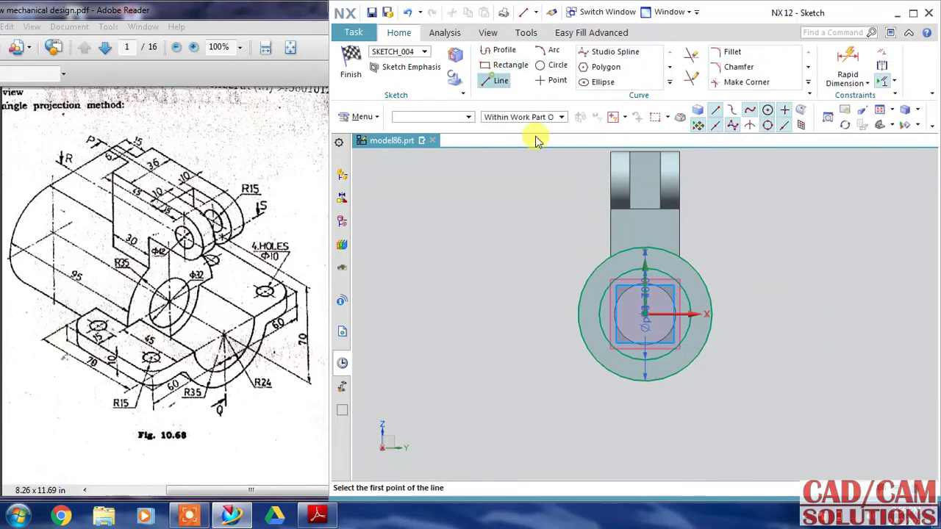
Draw a constrained horizontal line through the circle centre, extending past both sides.
left_click(574, 313)
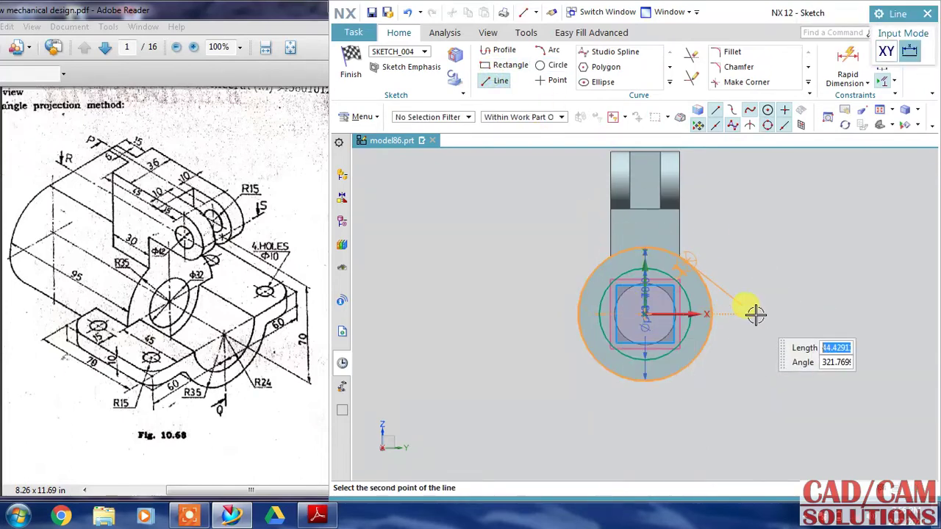
left_click(489, 51)
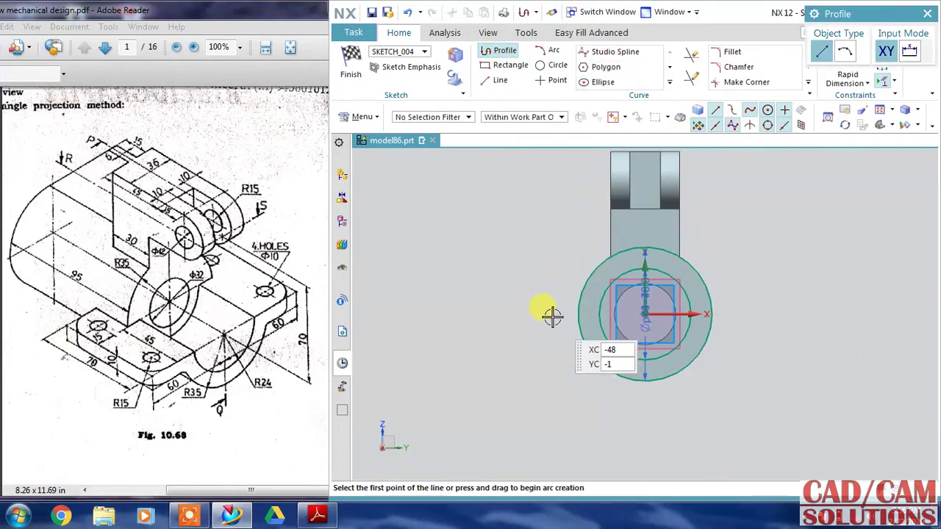
left_click(552, 316)
left_click(761, 316)
key("Escape")
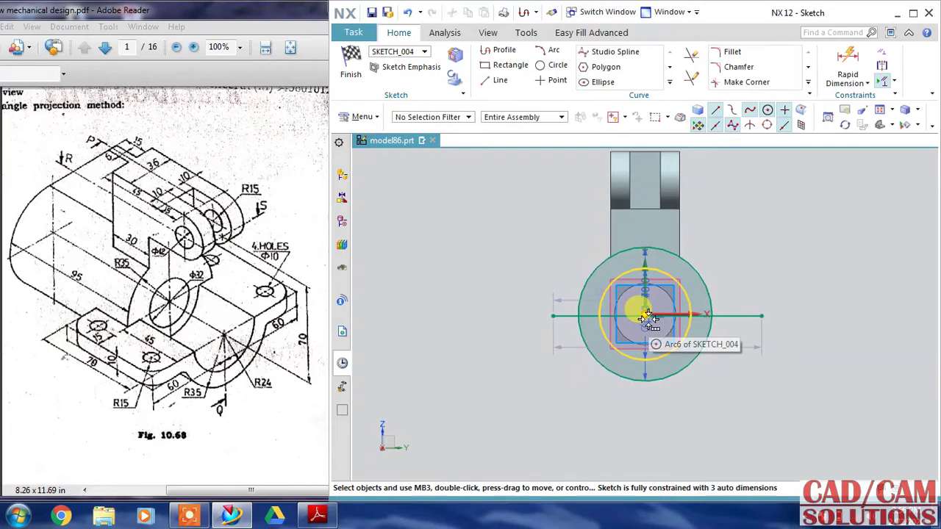
scroll(645, 316, "up", 3)
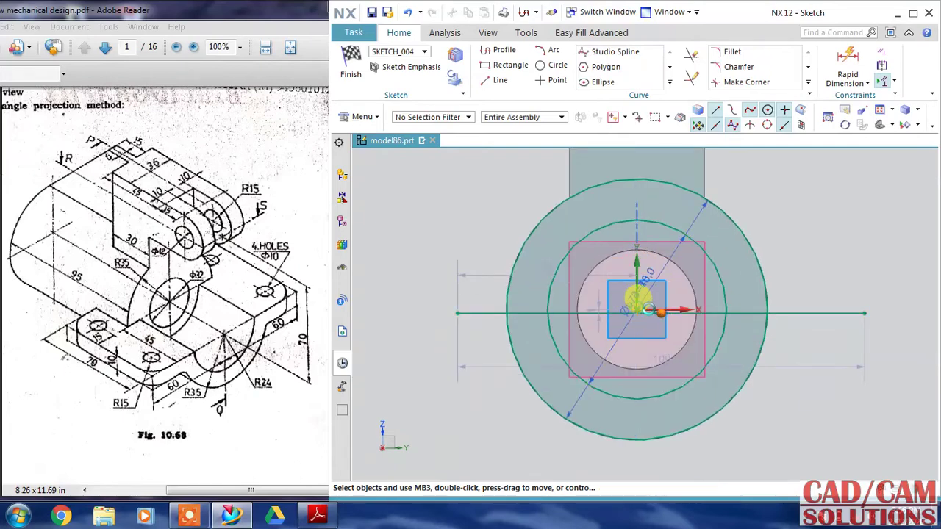
left_click(657, 300)
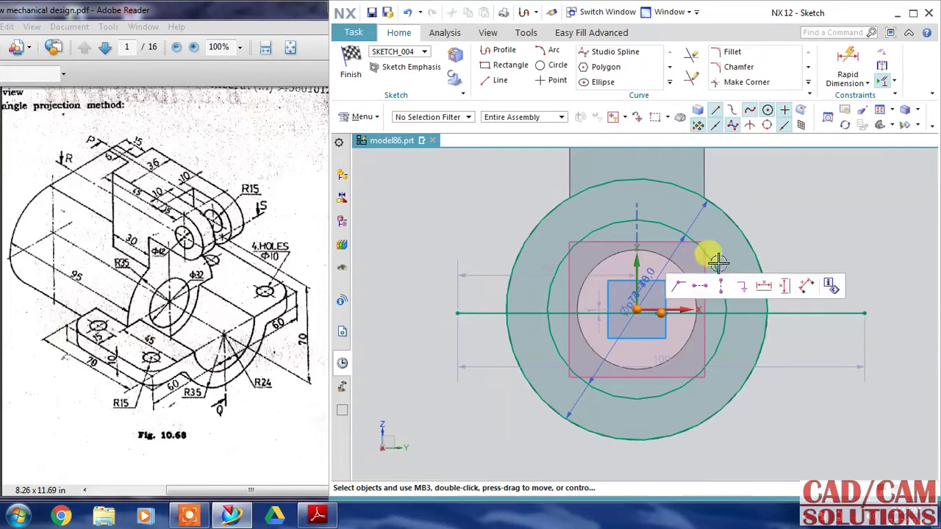
left_click(679, 279)
left_click(690, 55)
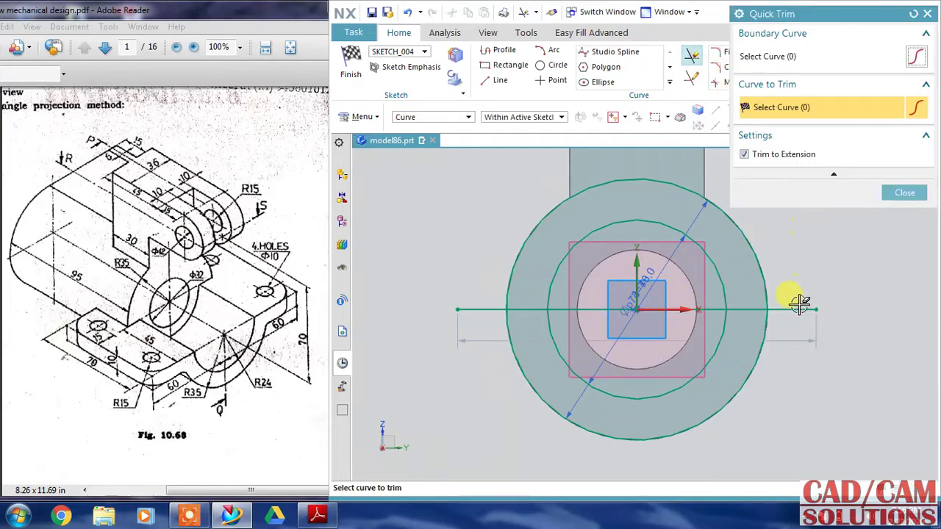
Trim away both circles' upper arcs and the line's middle segment between them.
left_click(748, 257)
left_click(714, 265)
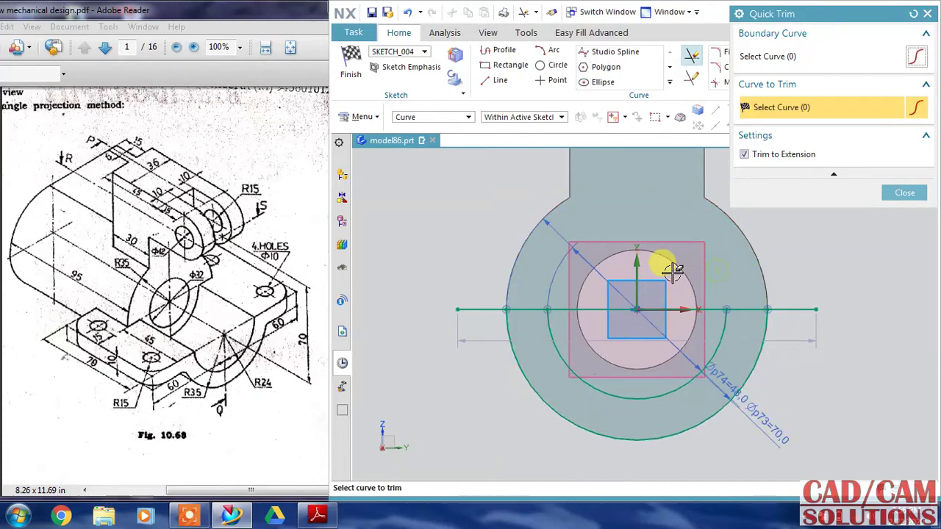
left_click(579, 309)
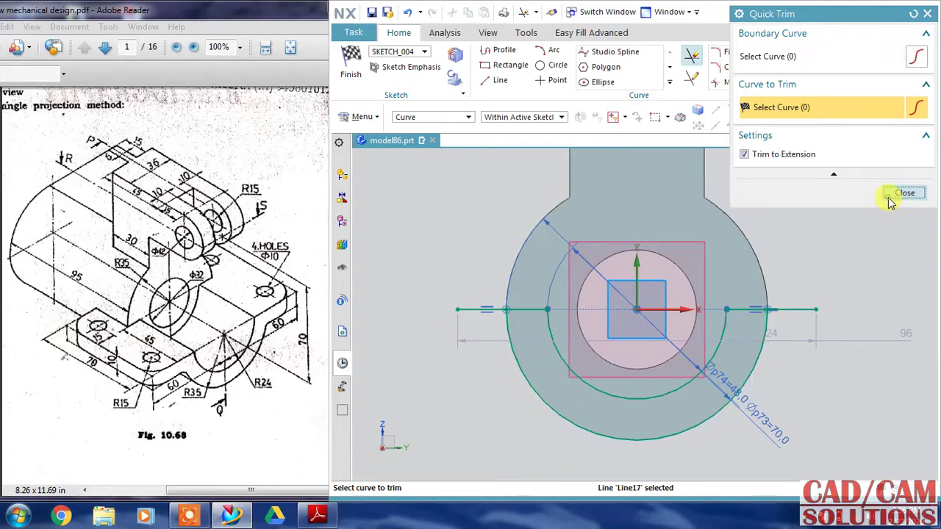
left_click(890, 195)
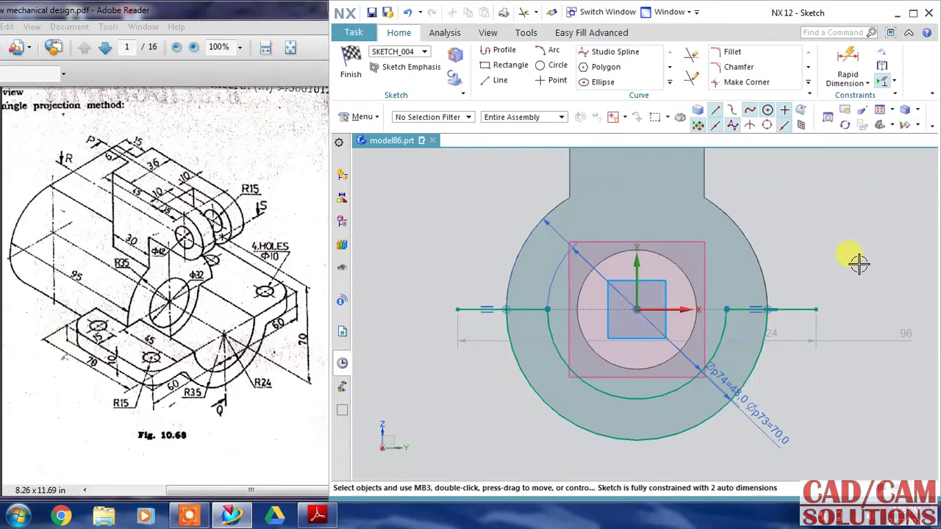
Dimension the right line end 60 from the vertical centre axis.
left_click(848, 60)
left_click(636, 294)
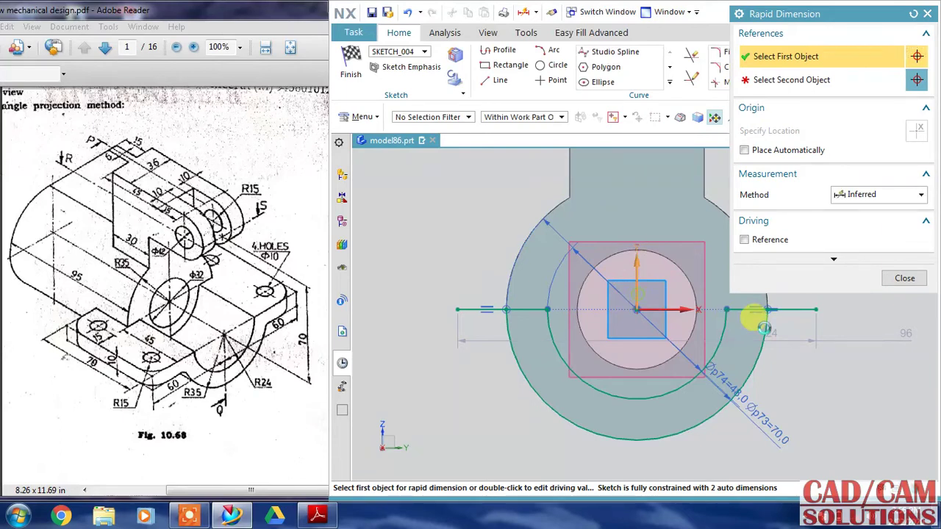
left_click(812, 308)
left_click(791, 363)
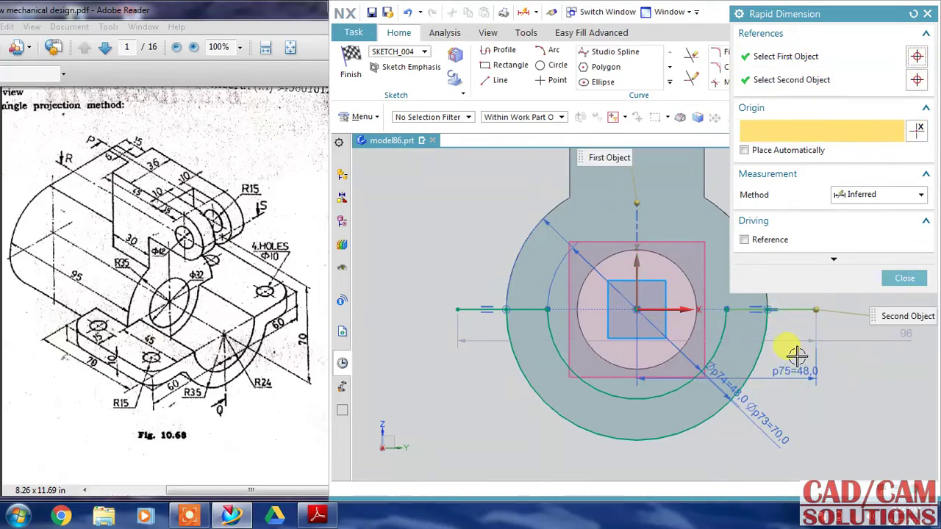
type("60")
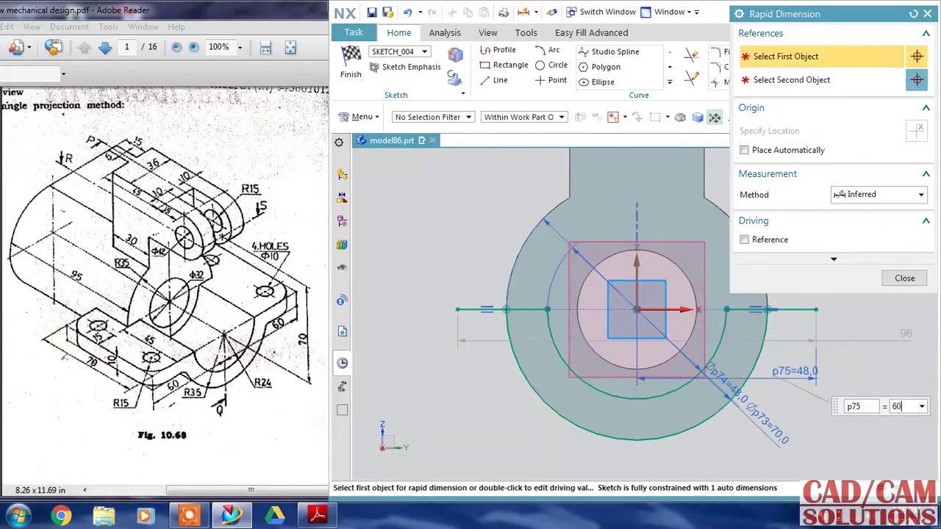
key("Return")
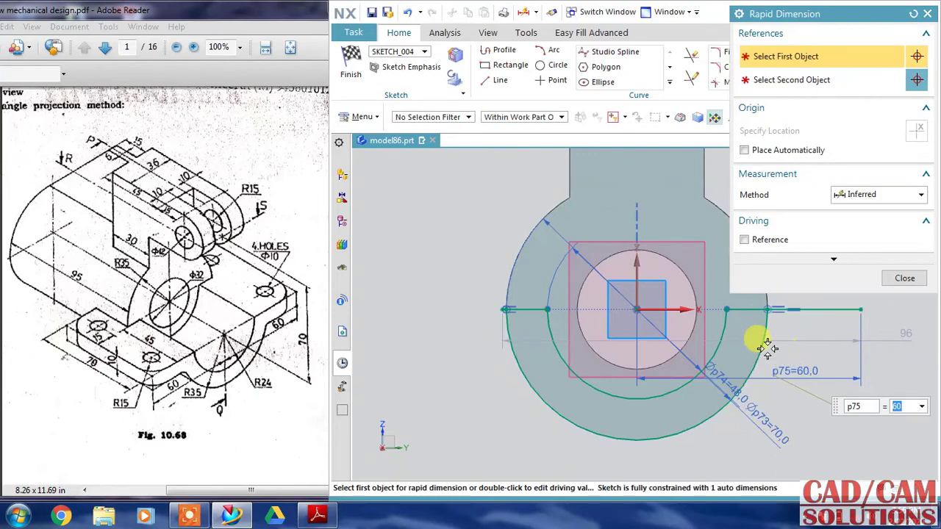
left_click(903, 279)
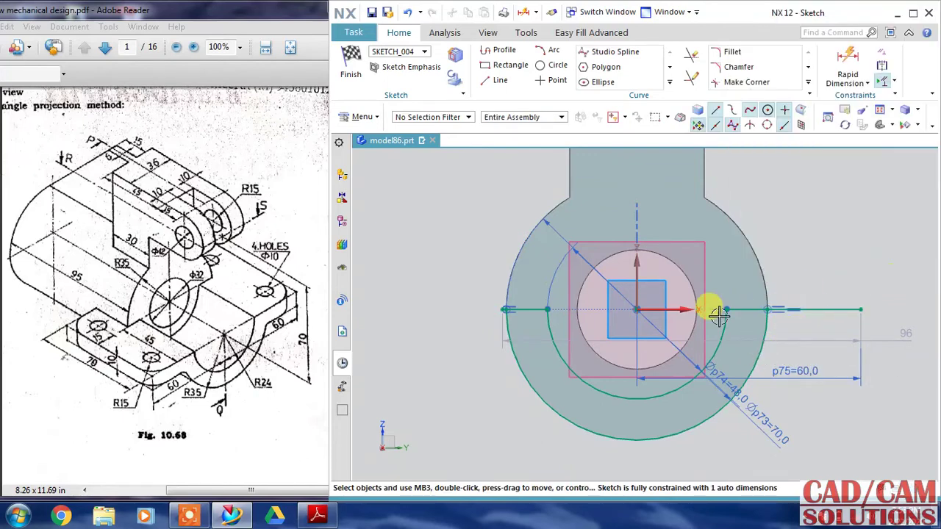
Change the overall line length dimension from 96 to 120.
left_click(532, 339)
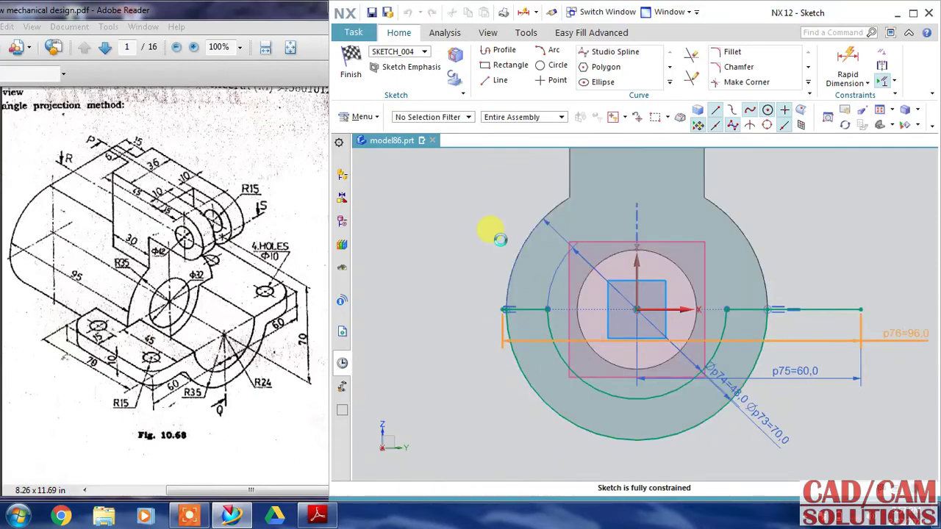
type("0")
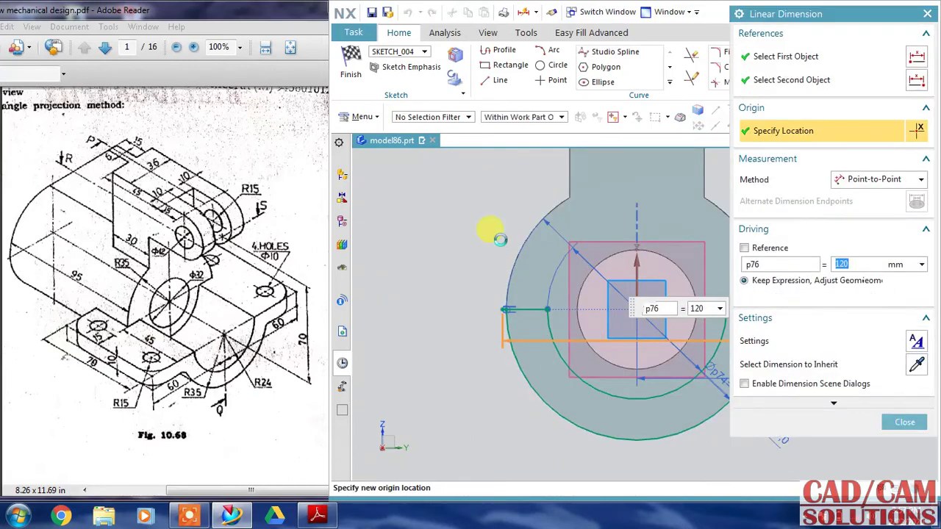
key("Return")
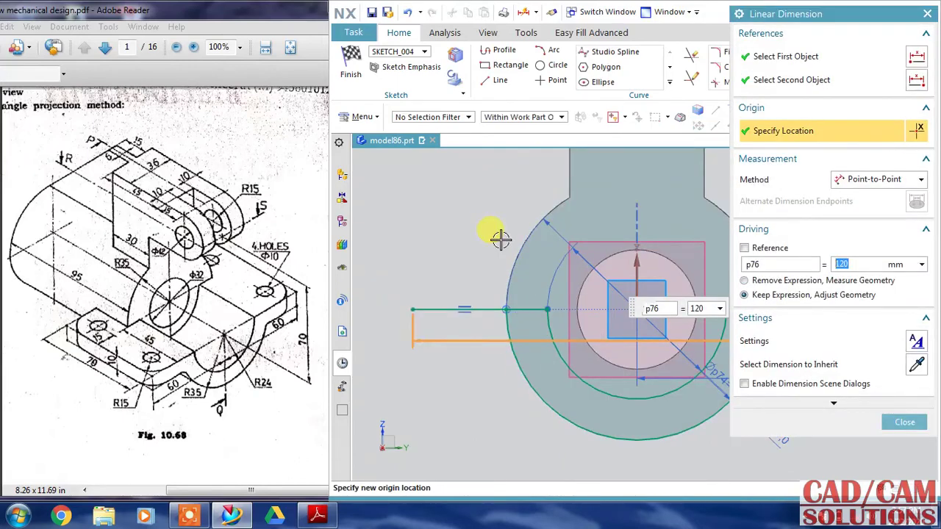
left_click(889, 421)
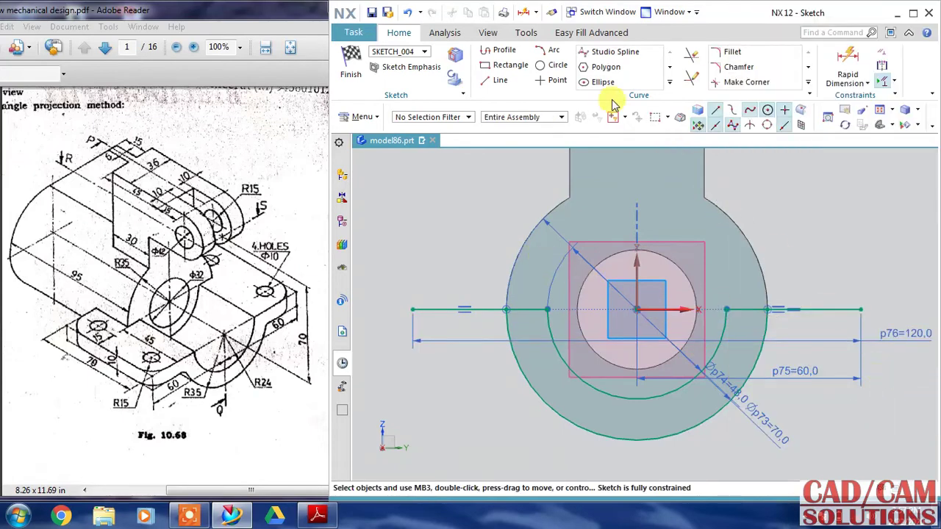
Offset the left and right horizontal line segments 10 mm downward.
left_click(673, 86)
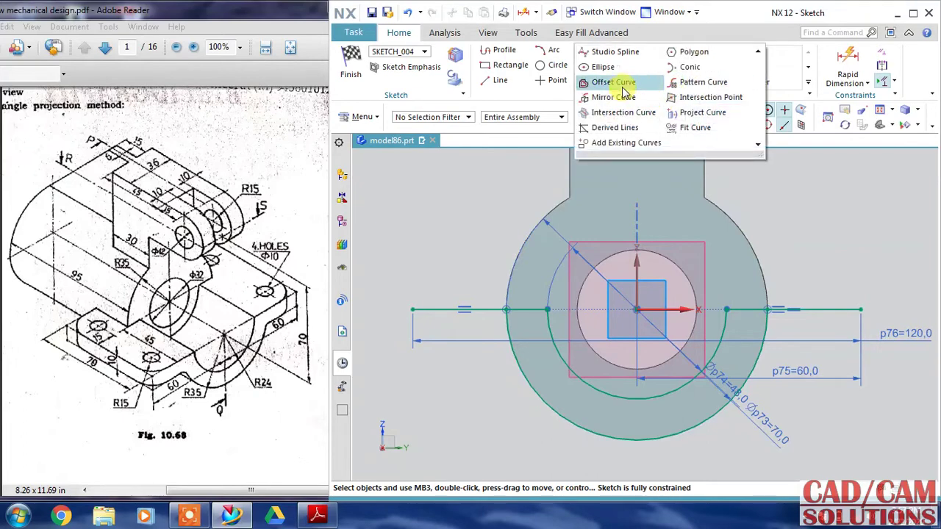
left_click(597, 79)
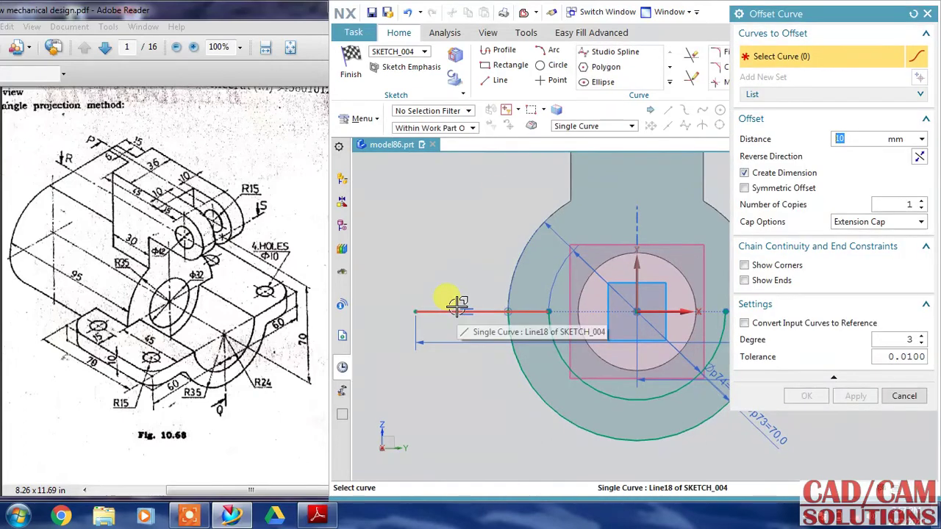
left_click(458, 308)
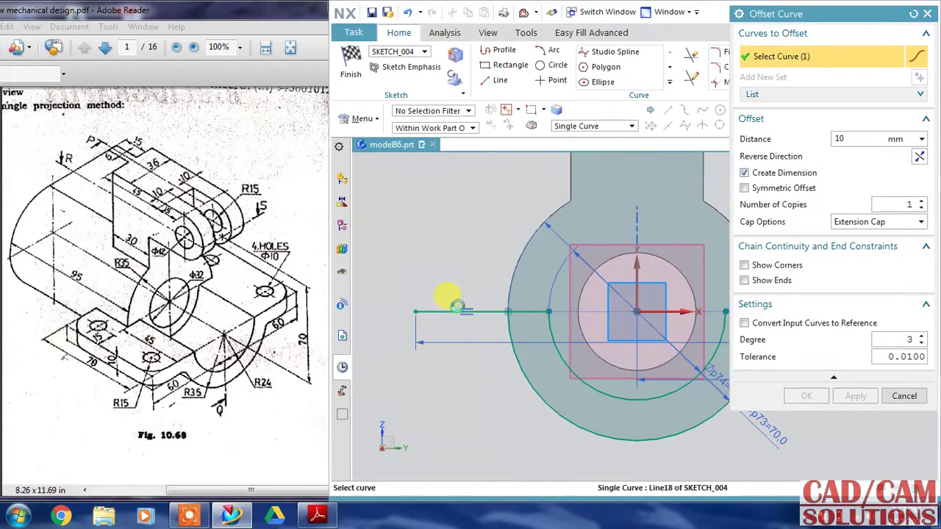
left_click(547, 351)
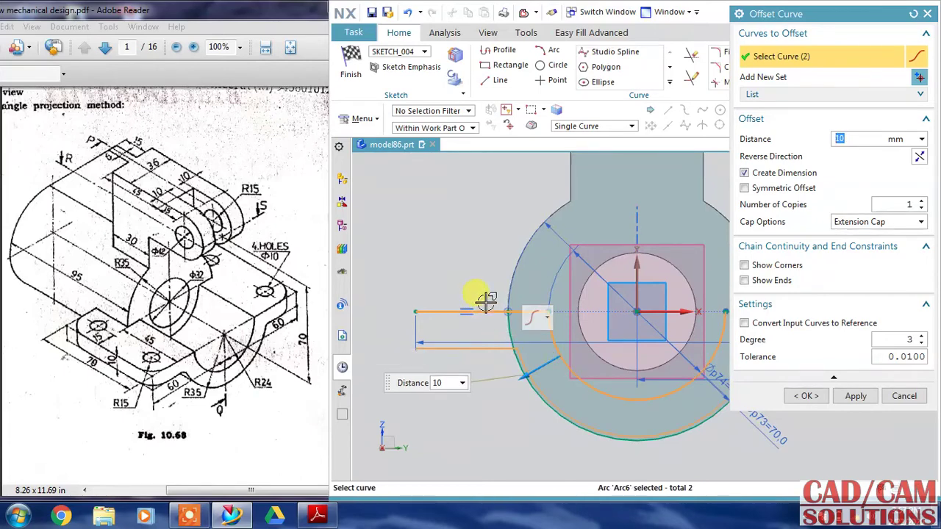
middle_click_drag(478, 262, 404, 250, "shift")
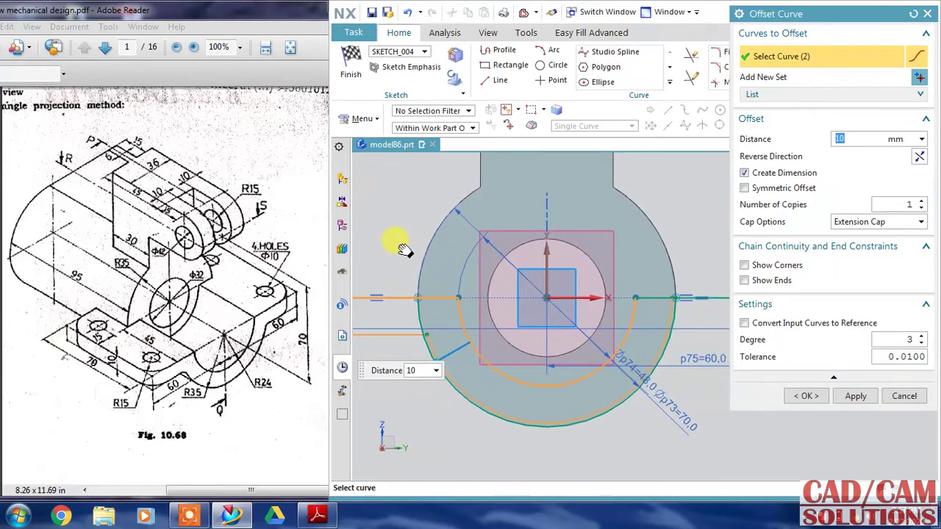
left_click(709, 300)
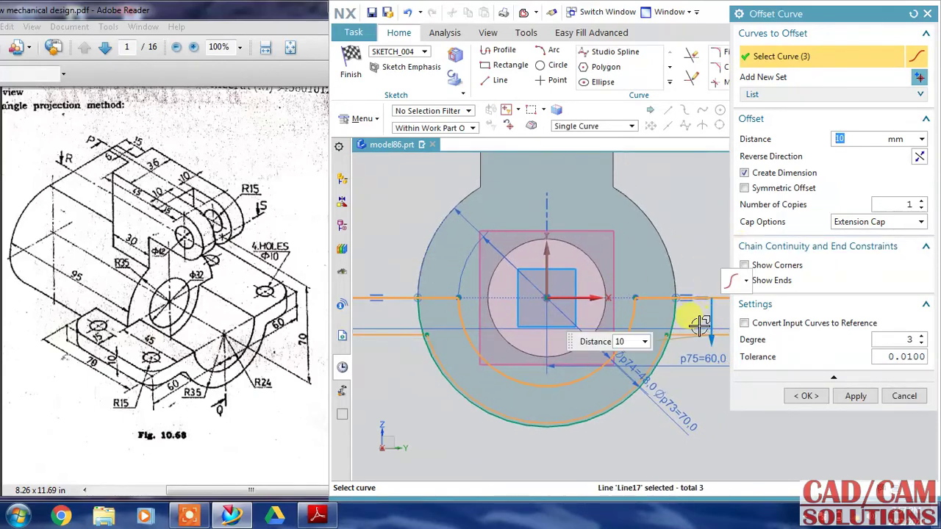
left_click(602, 362)
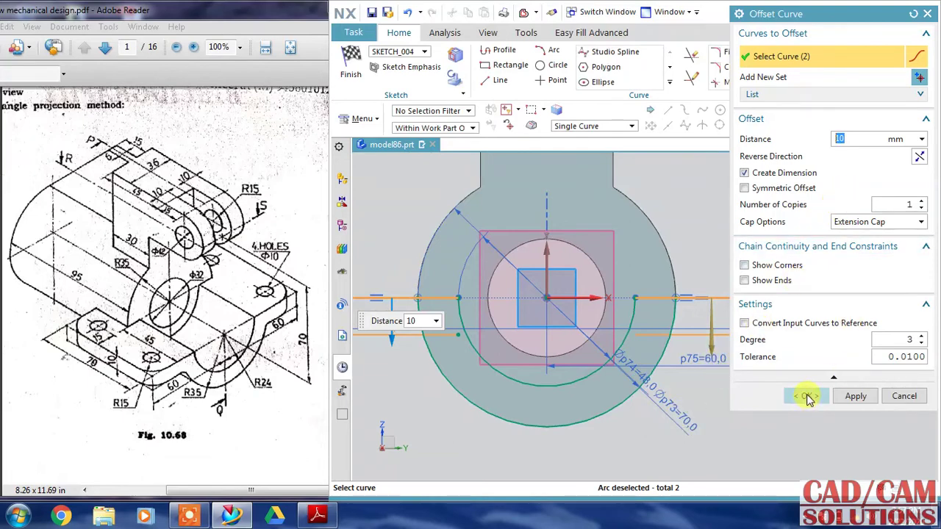
left_click(807, 397)
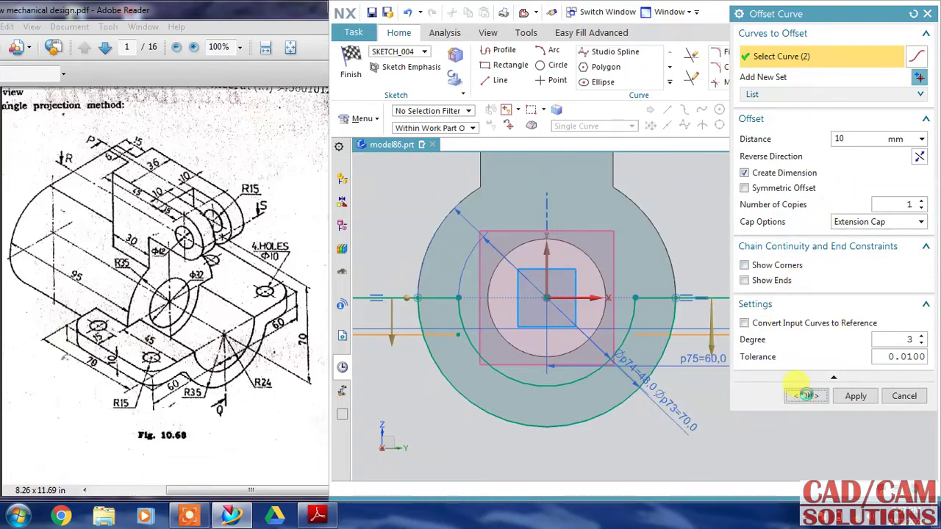
Close the left and right line ends with short vertical lines.
scroll(717, 392, "down", 1)
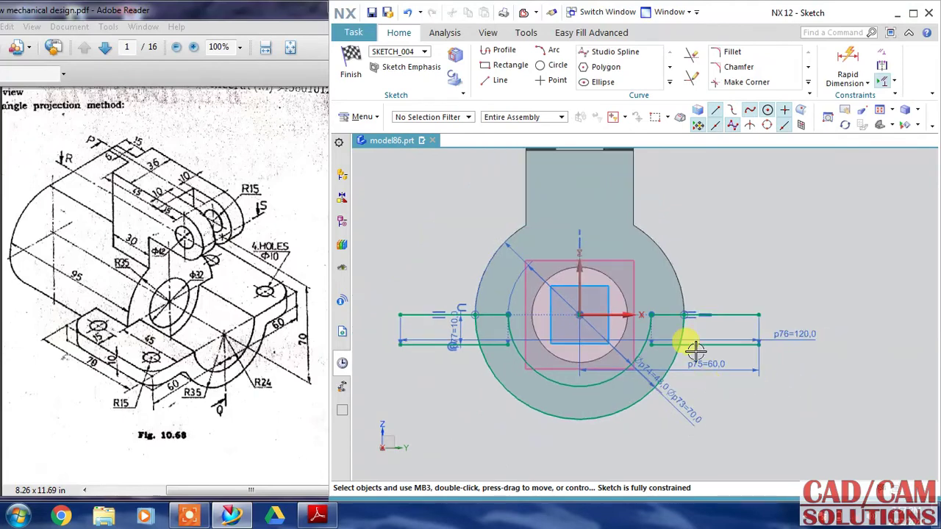
left_click(497, 80)
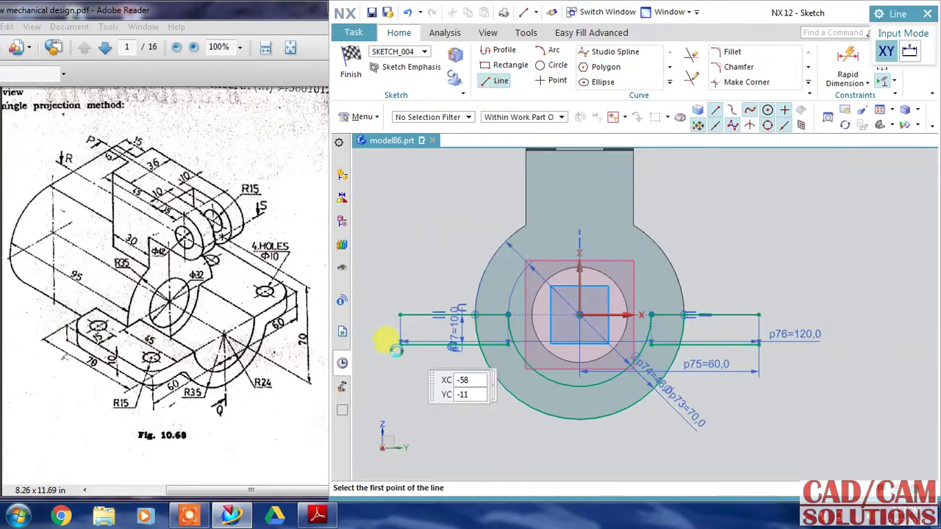
left_click(398, 341)
left_click(399, 314)
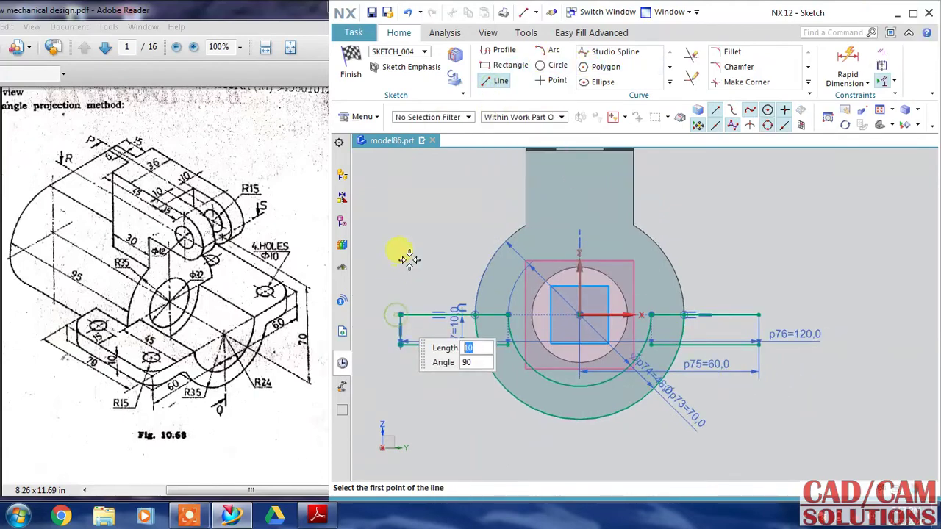
left_click(761, 315)
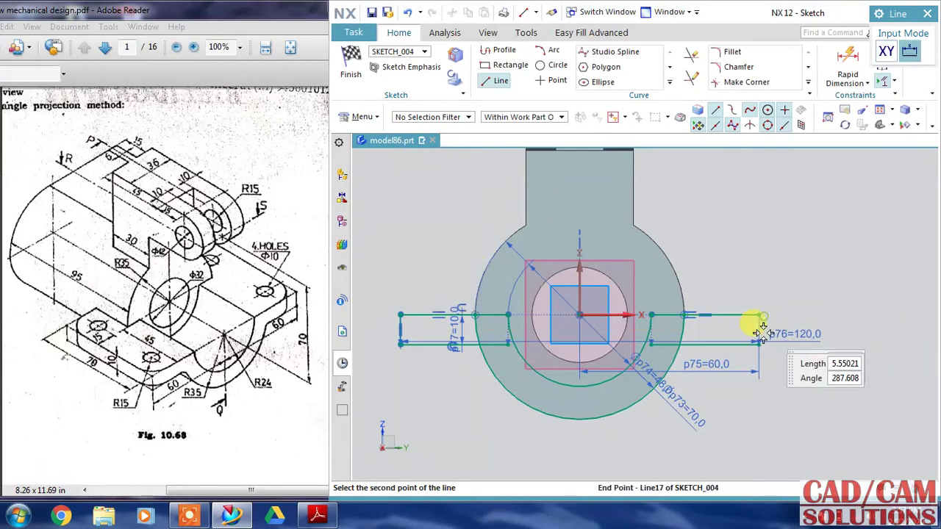
left_click(760, 343)
key("Escape")
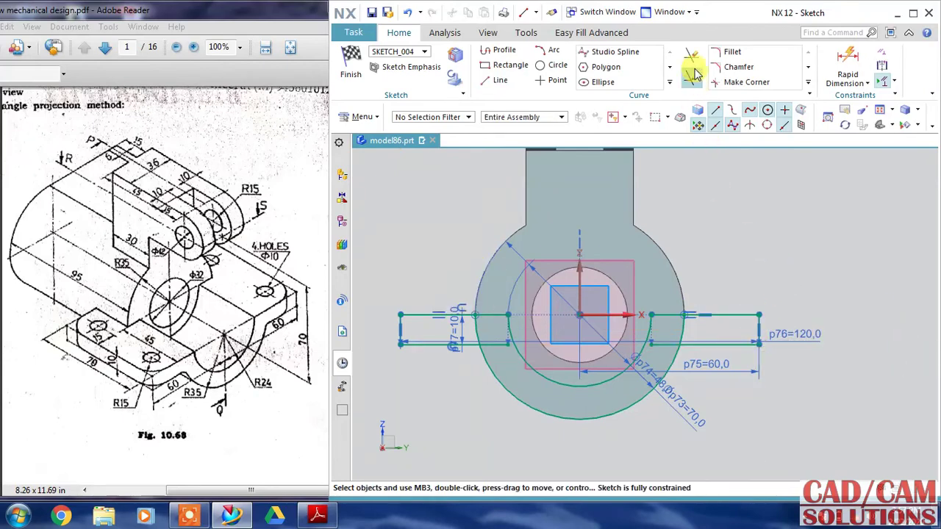
Trim both outer-arc segments between the horizontal lines and finish the sketch.
left_click(691, 56)
left_click(665, 335)
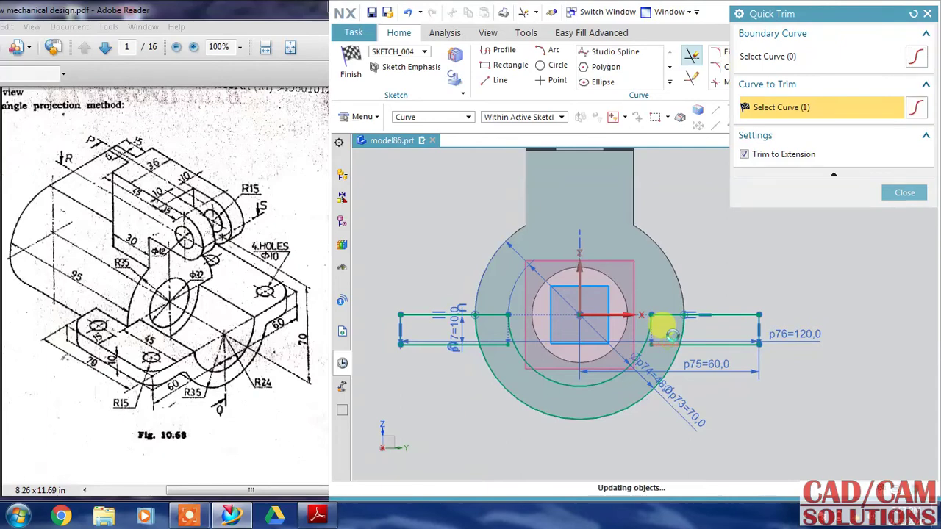
left_click(496, 337)
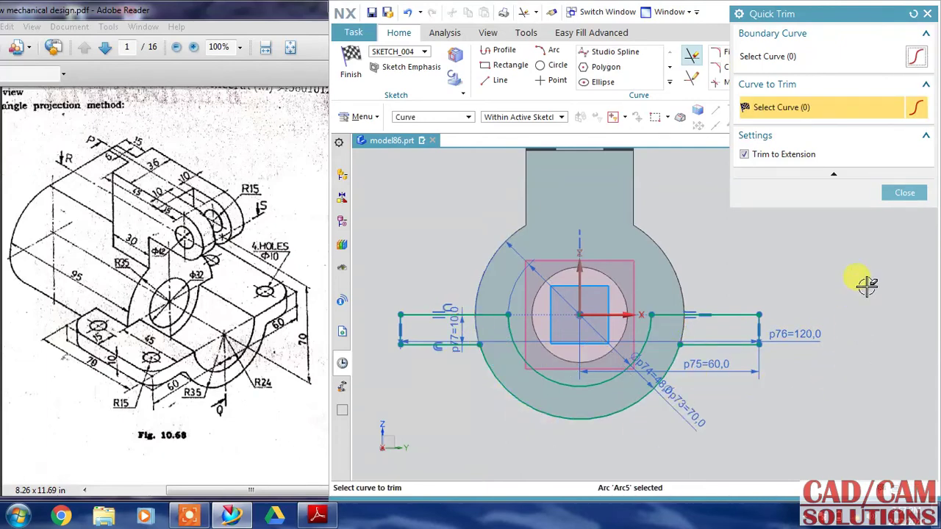
left_click(902, 193)
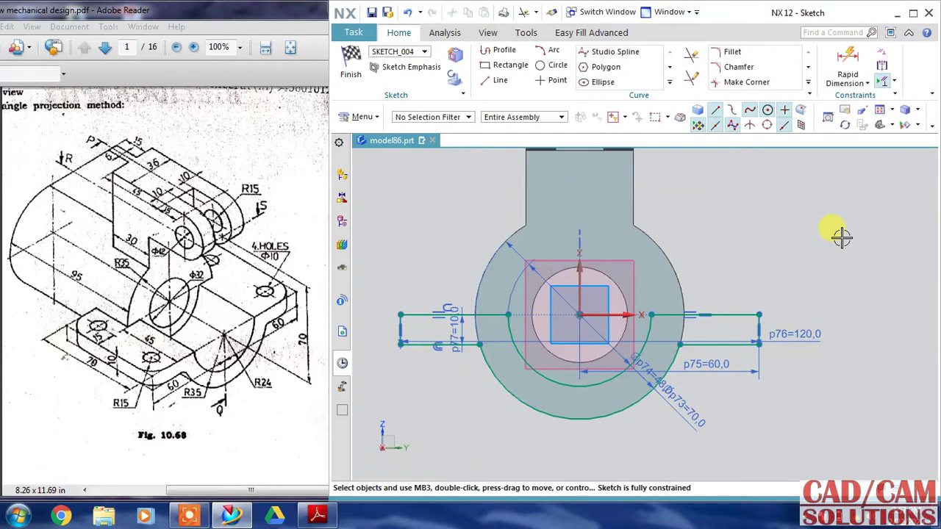
left_click(350, 65)
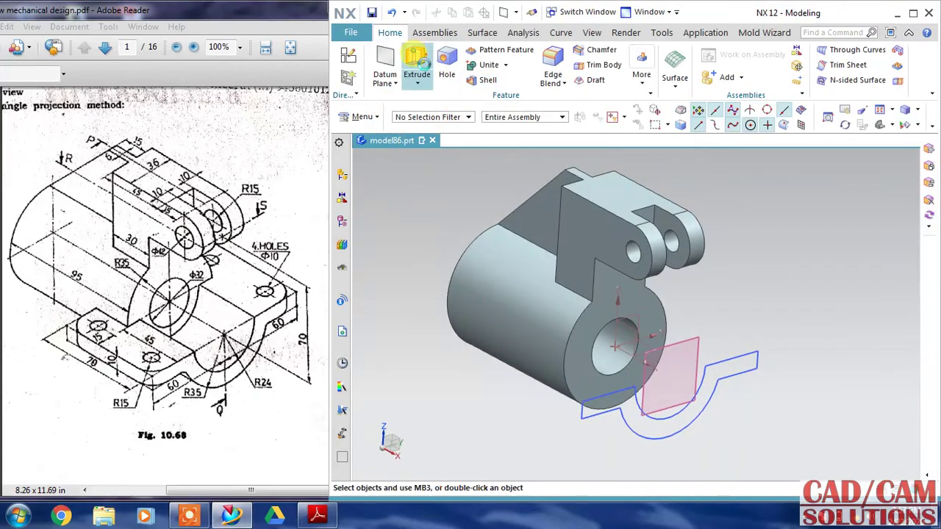
Extrude SKETCH_004's flanged half-ring outline 70 mm with Boolean set to Unite.
left_click(417, 63)
left_click(611, 432)
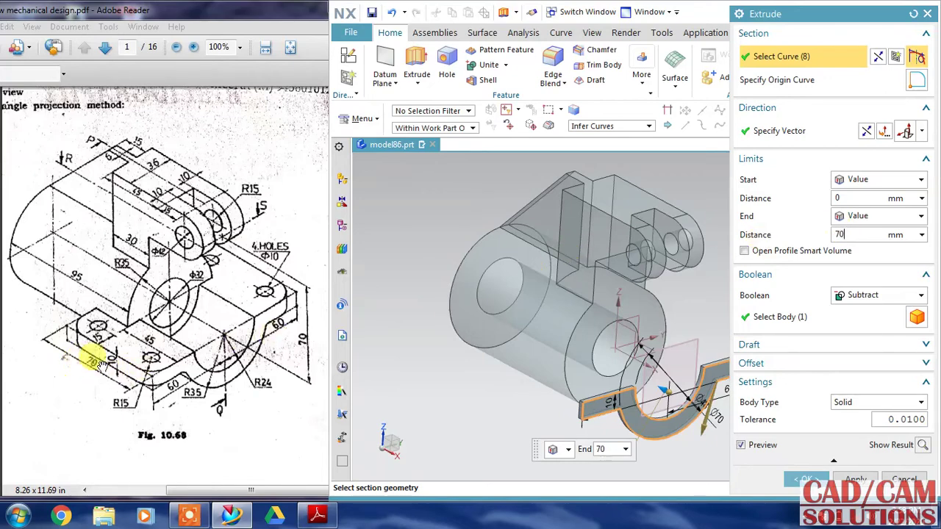
left_click(865, 296)
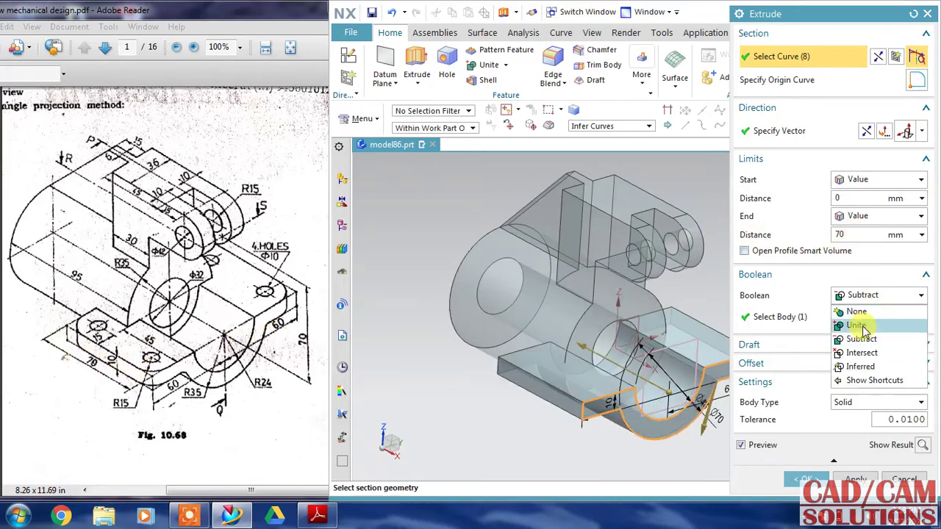
left_click(860, 327)
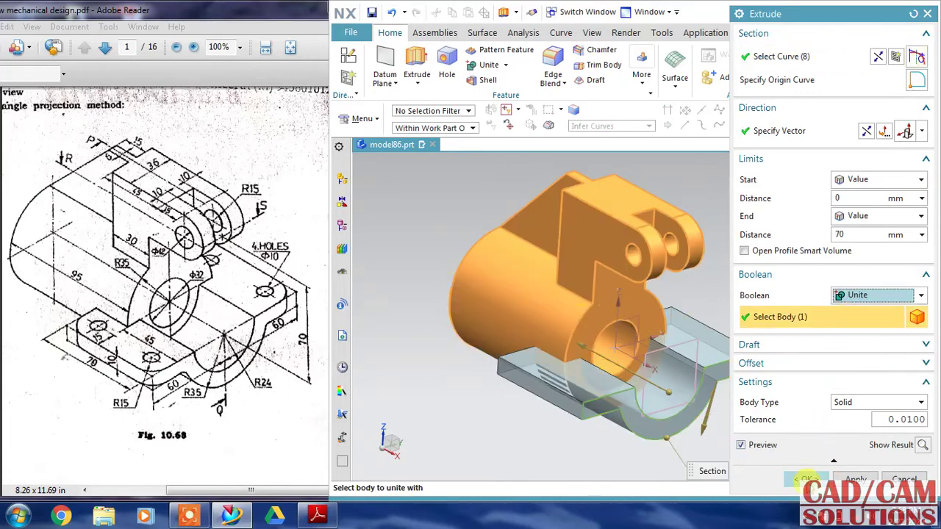
left_click(806, 478)
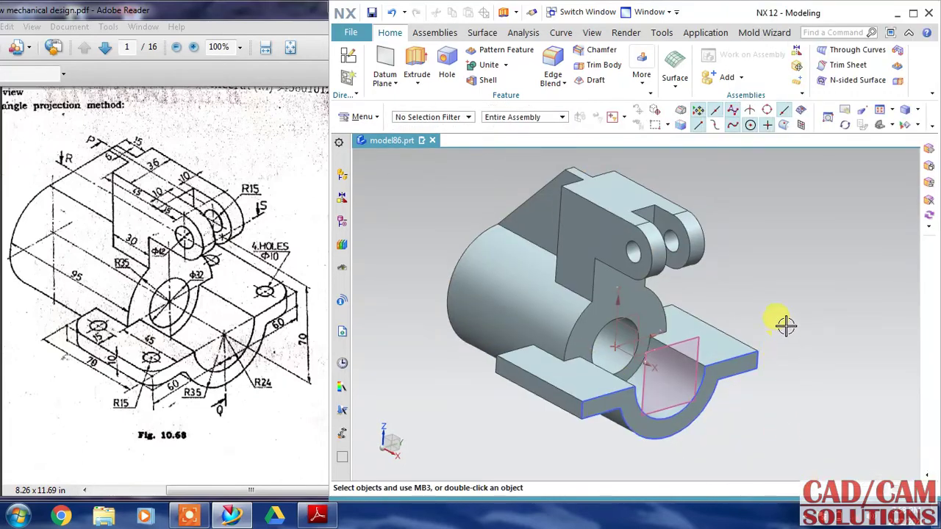
Round the four base-plate corner edges with 15 mm circular edge blends.
left_click(553, 60)
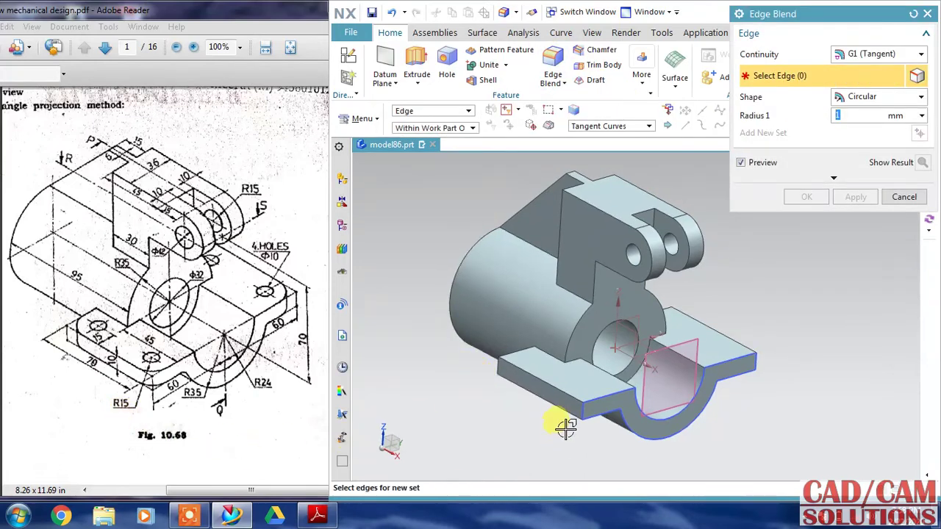
left_click(507, 405)
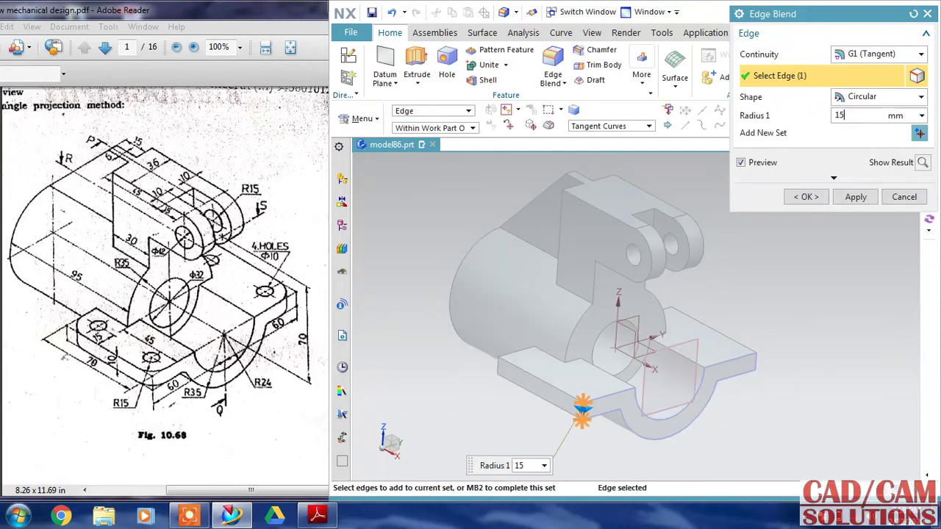
left_click(870, 97)
left_click(871, 111)
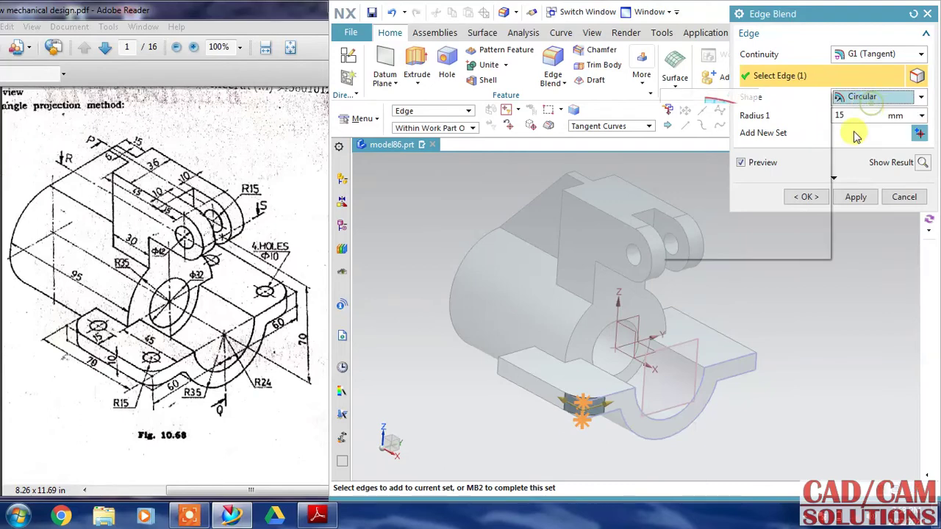
left_click(760, 356)
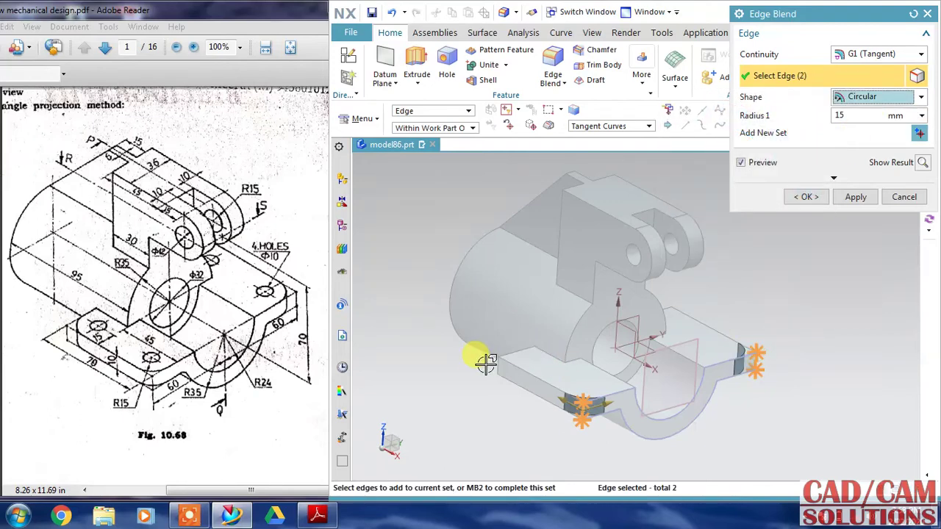
left_click(518, 393)
middle_click_drag(773, 304, 713, 314)
left_click(693, 327)
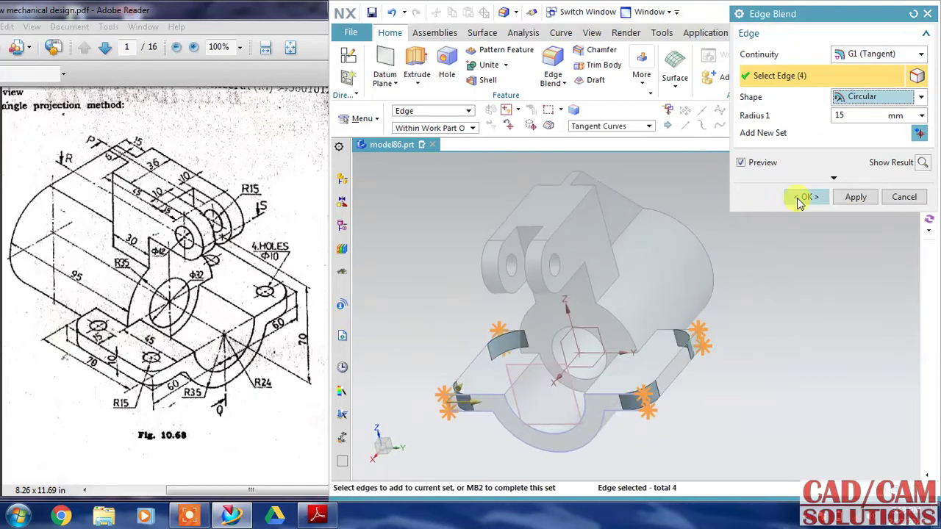
left_click(801, 203)
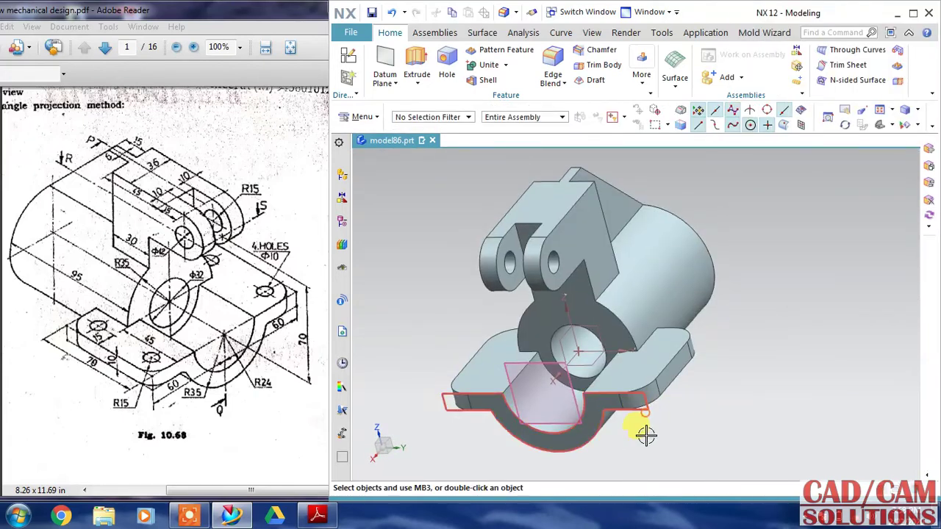
Start a hole sketch on the base plate top face and place points at the rounded corners.
middle_click_drag(676, 429, 698, 303)
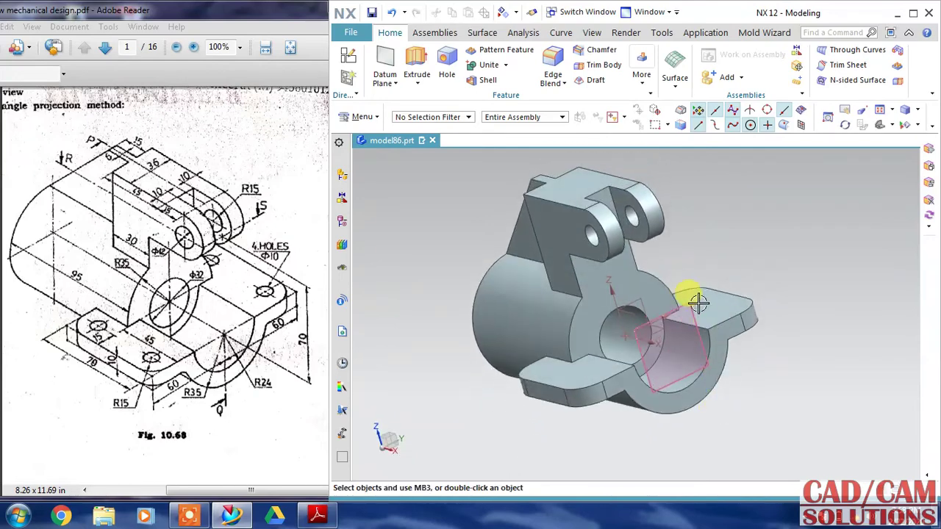
middle_click_drag(789, 389, 809, 393)
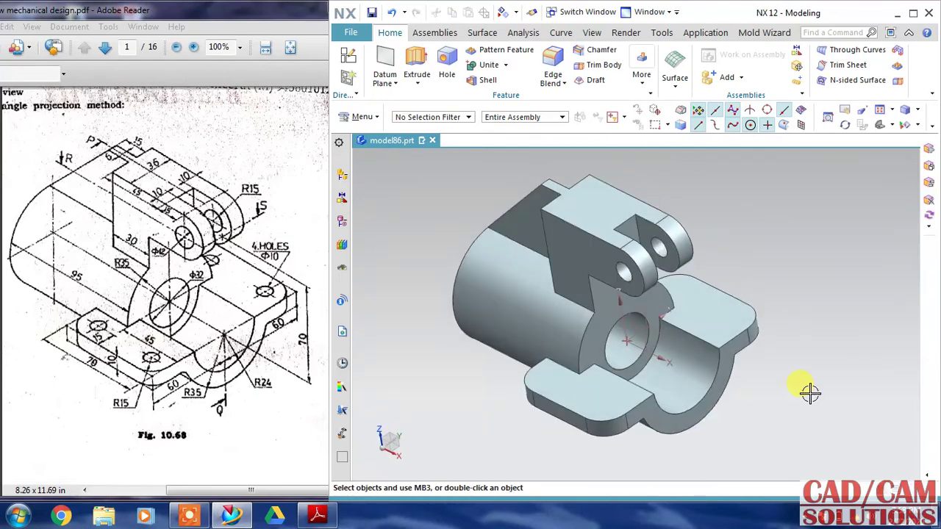
left_click(447, 61)
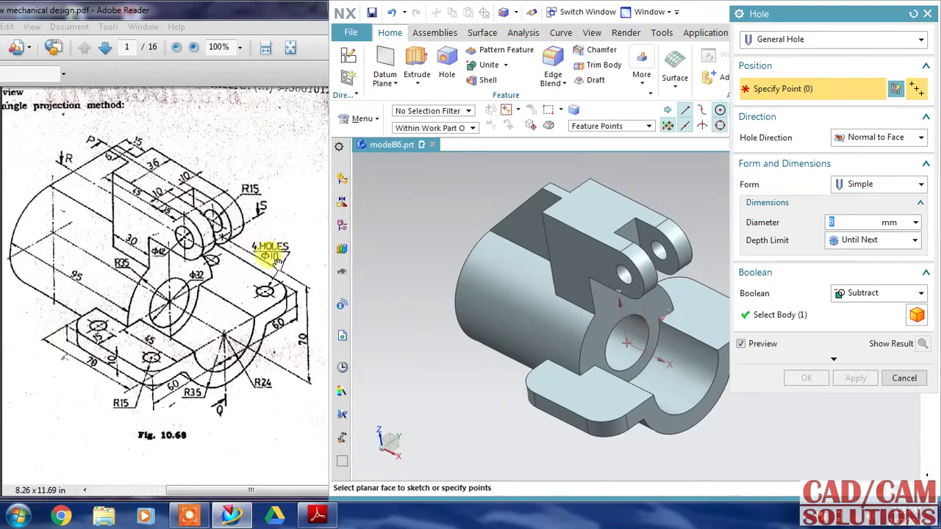
left_click(603, 396)
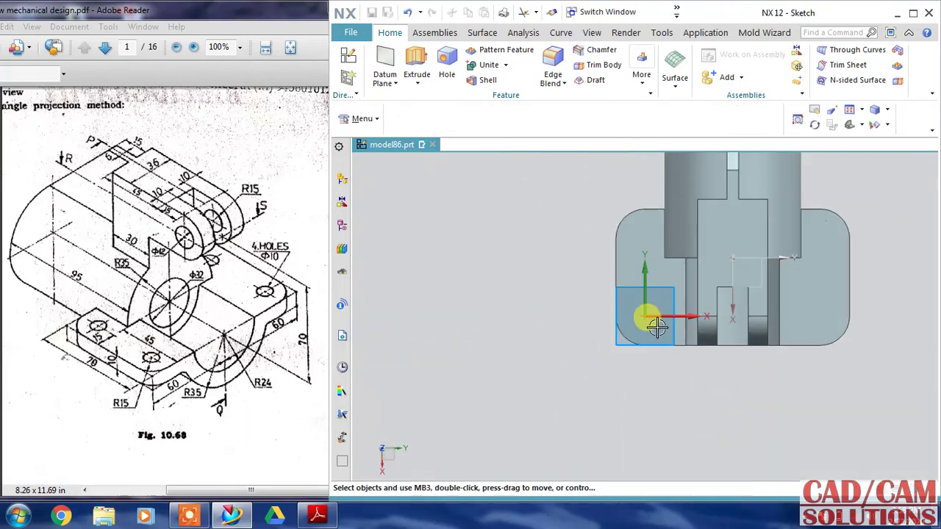
left_click(622, 213)
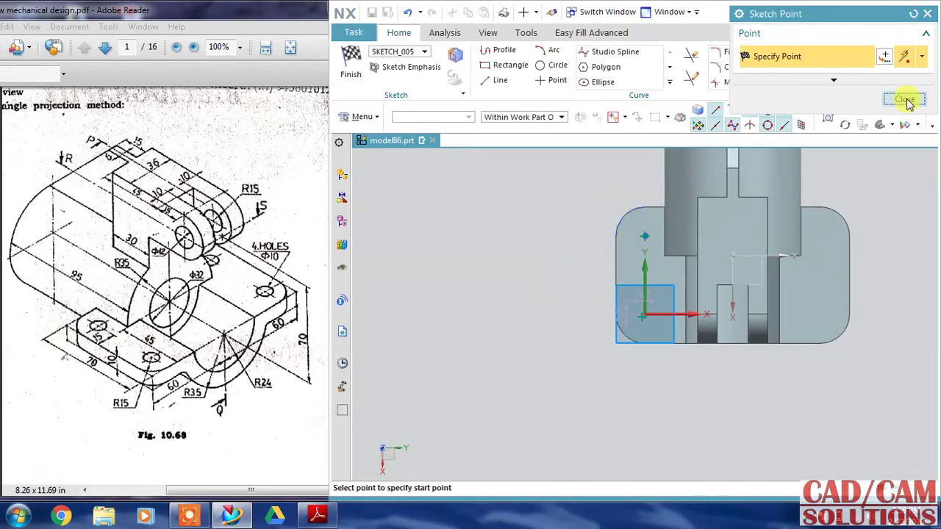
left_click(905, 99)
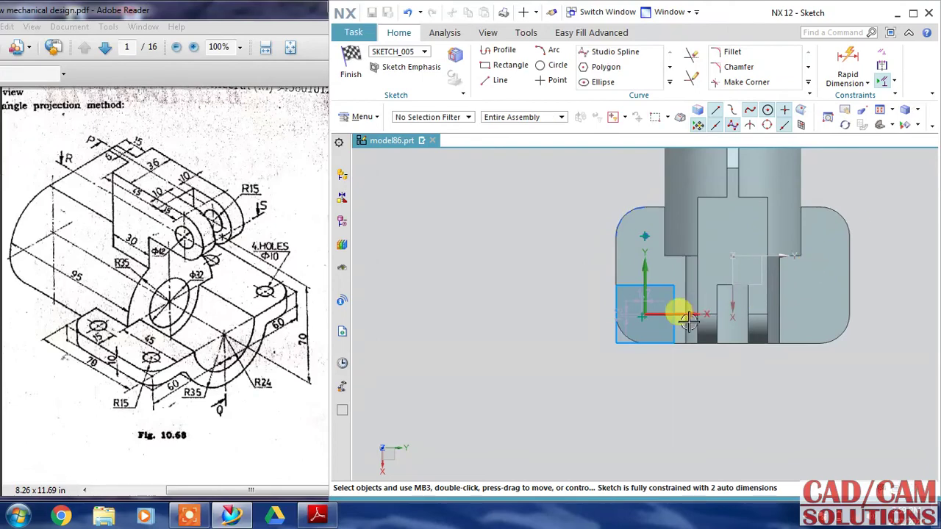
Make the hole points concentric with the corner arcs and cut 10 mm diameter holes.
left_click(629, 333)
left_click(625, 330)
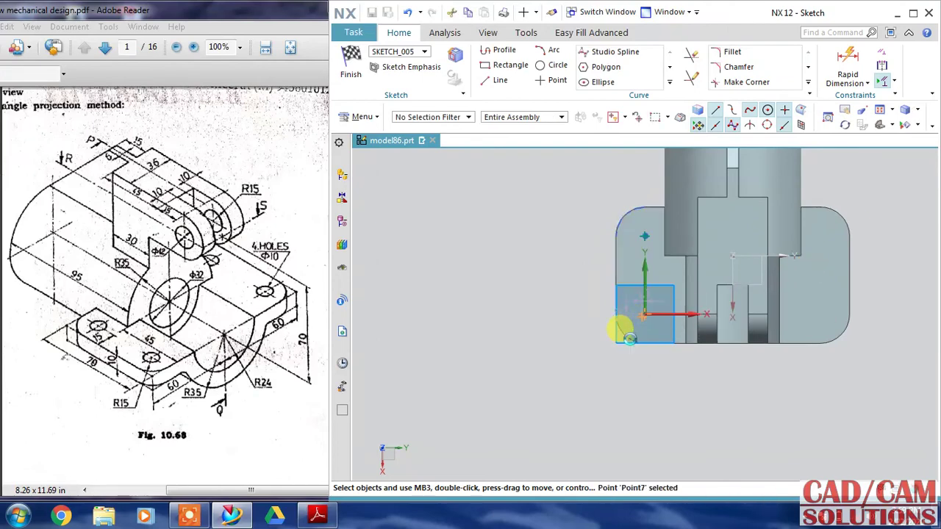
left_click(668, 343)
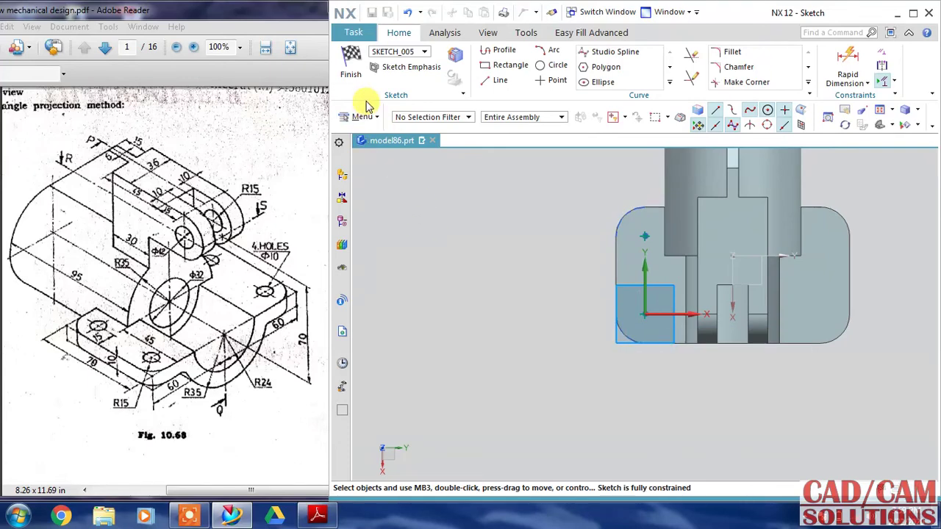
left_click(354, 68)
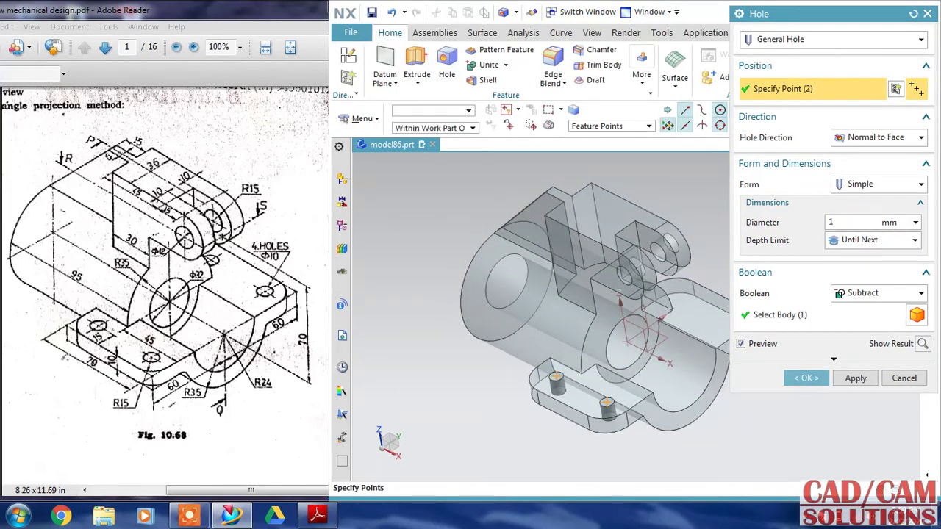
left_click(806, 380)
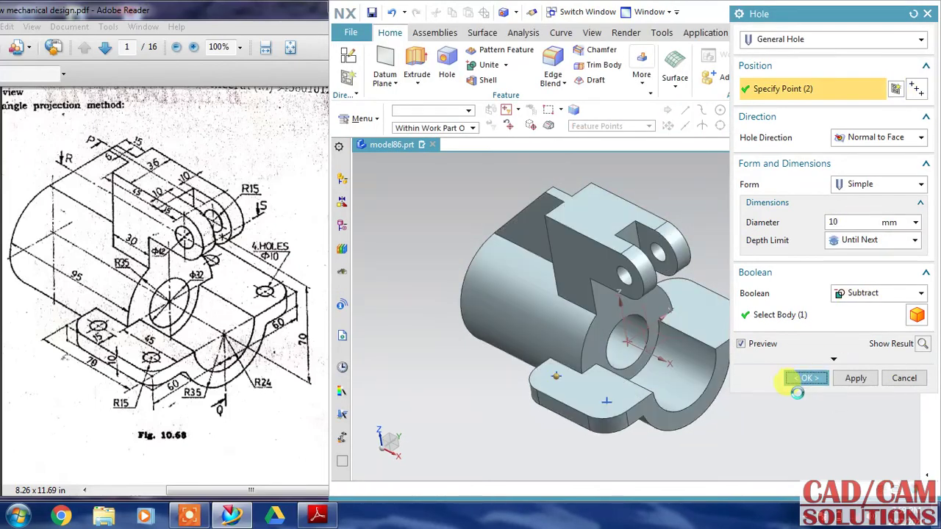
middle_click_drag(840, 378, 708, 289)
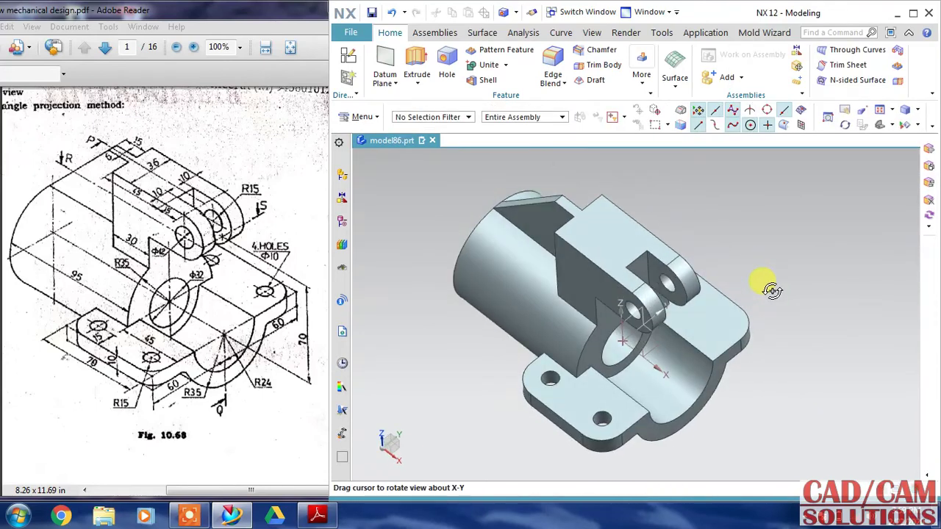
Mirror the two 10 mm holes across the datum XZ plane onto the opposite flange.
left_click(601, 420)
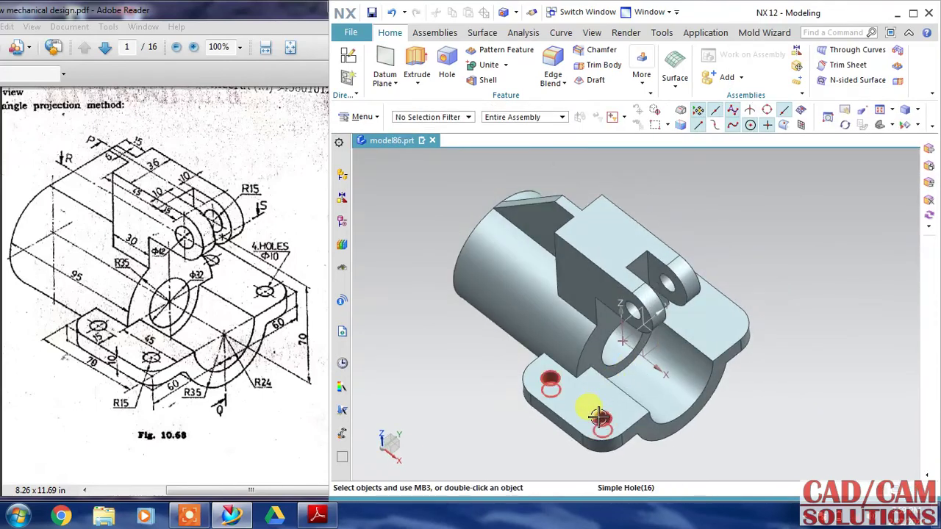
left_click(641, 74)
key("Escape")
left_click(639, 342)
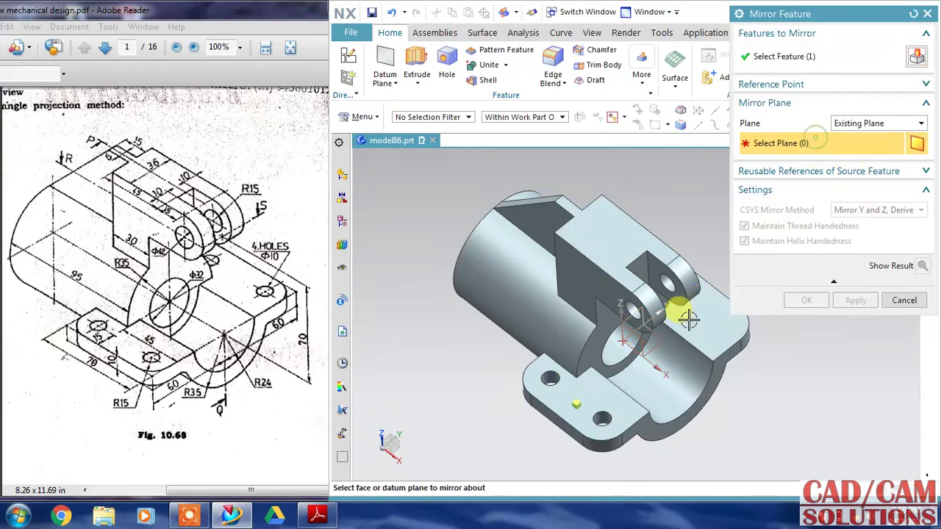
left_click(630, 328)
left_click(821, 300)
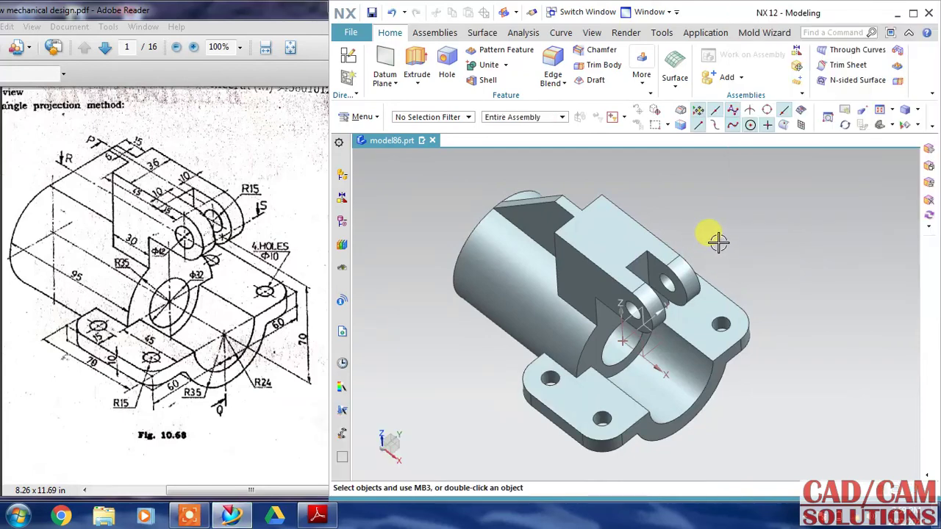
mouse_move(716, 237)
middle_mouse_down()
mouse_move(720, 213)
mouse_move(727, 227)
middle_mouse_up()
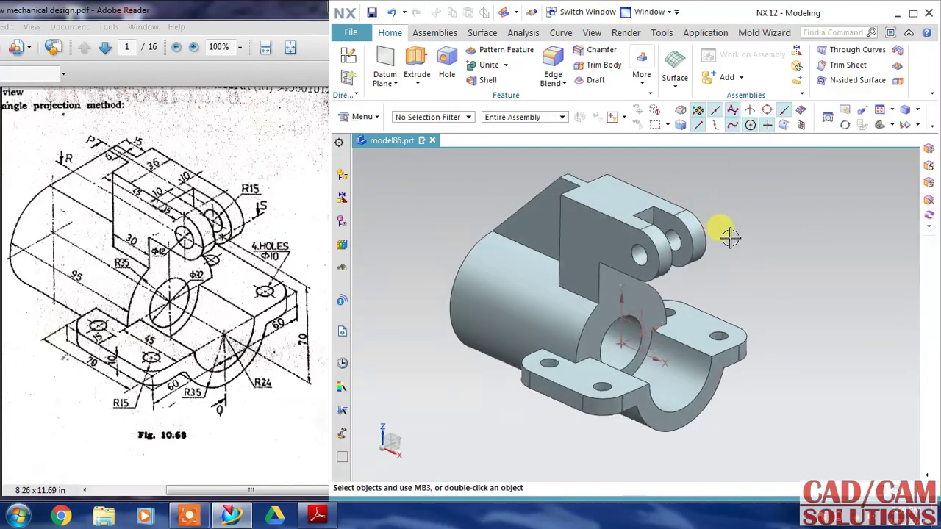